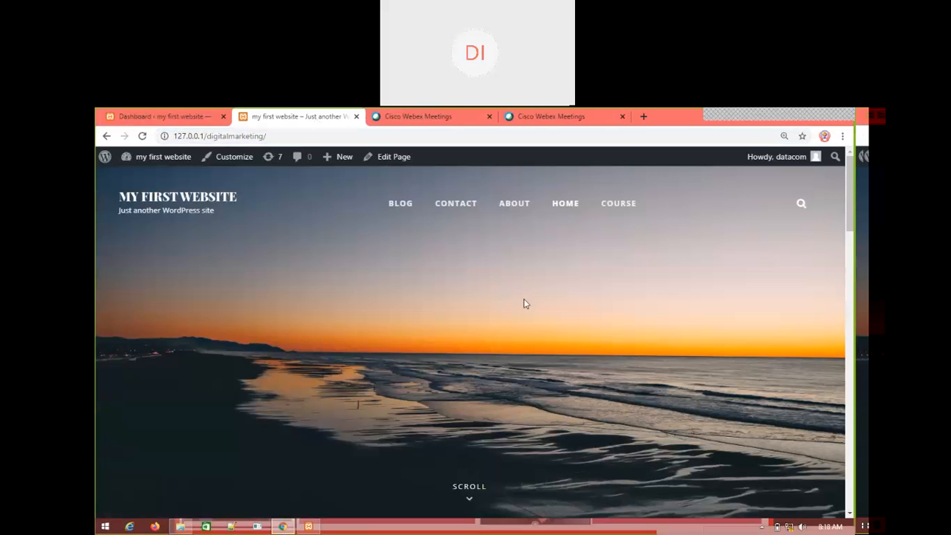
Review the site's homepage, from the header image down to the welcome text and sidebar
scroll(500, 352, down, 3)
scroll(568, 315, up, 3)
scroll(851, 201, down, 3)
drag(854, 272, 854, 233)
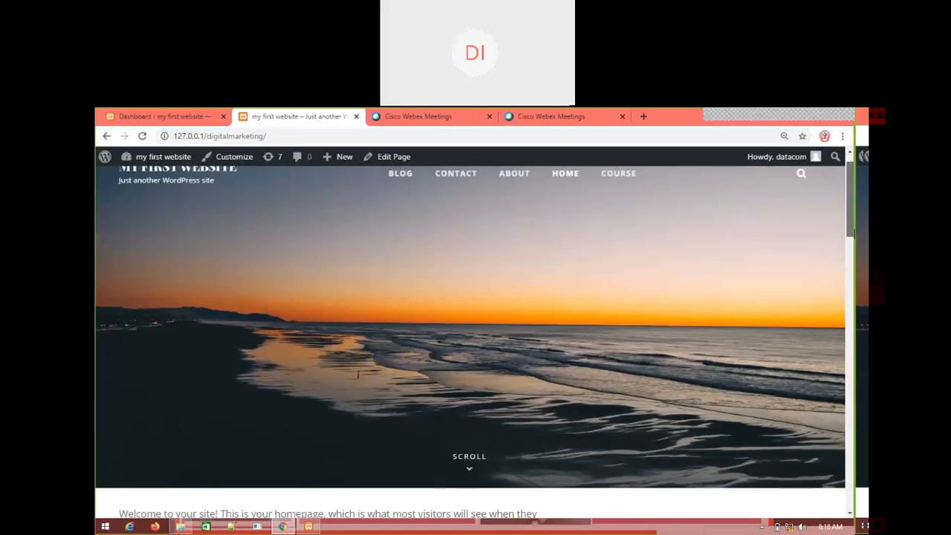
scroll(397, 340, down, 4)
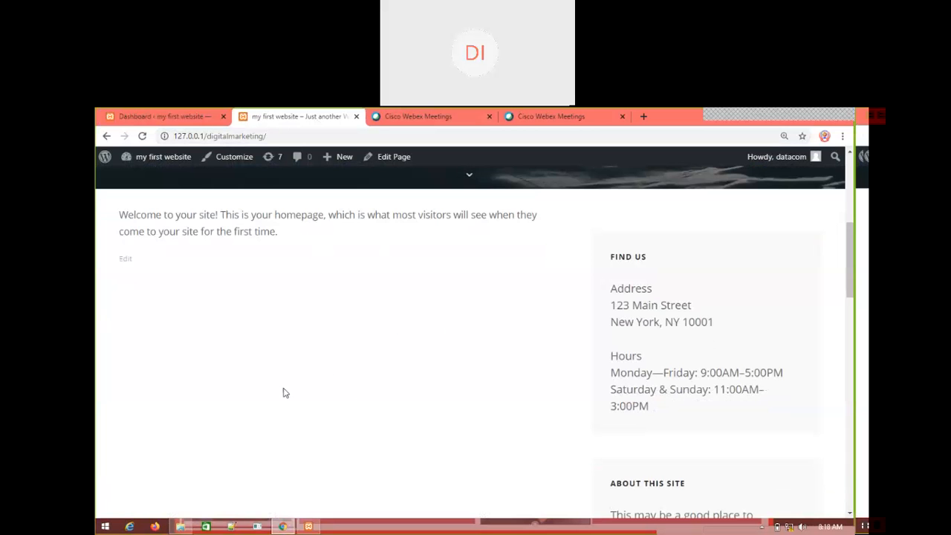
scroll(505, 303, up, 4)
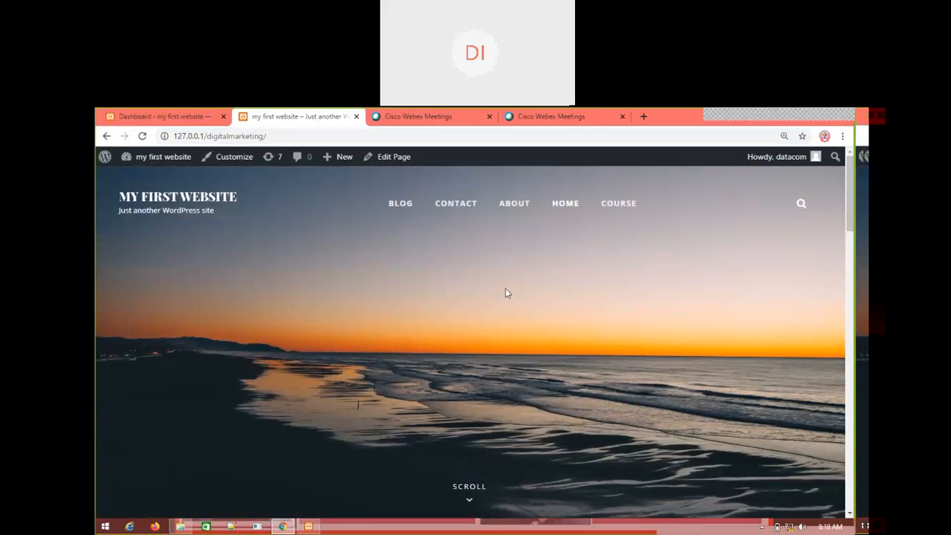
Open the site's Course page and examine its images, course content and sidebar
click(614, 203)
scroll(589, 318, down, 2)
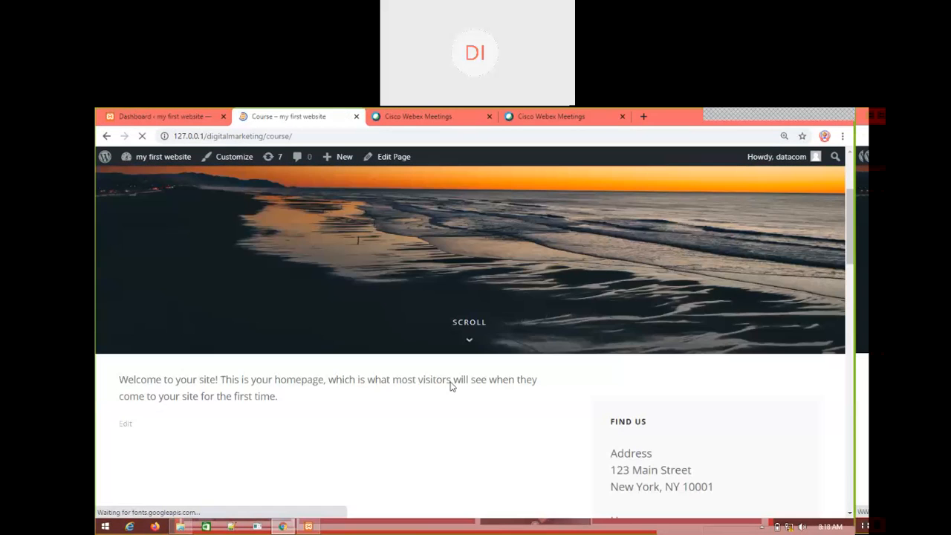
scroll(479, 404, down, 6)
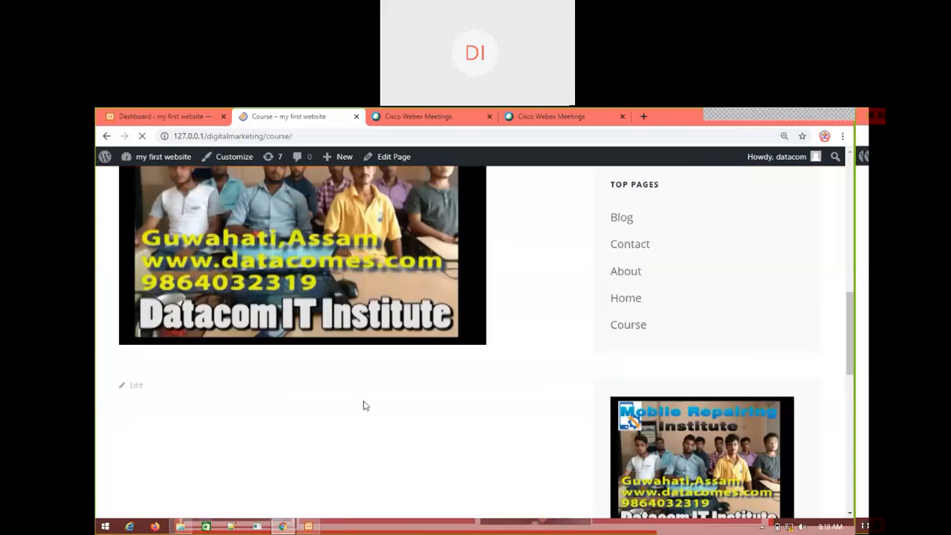
scroll(363, 405, up, 10)
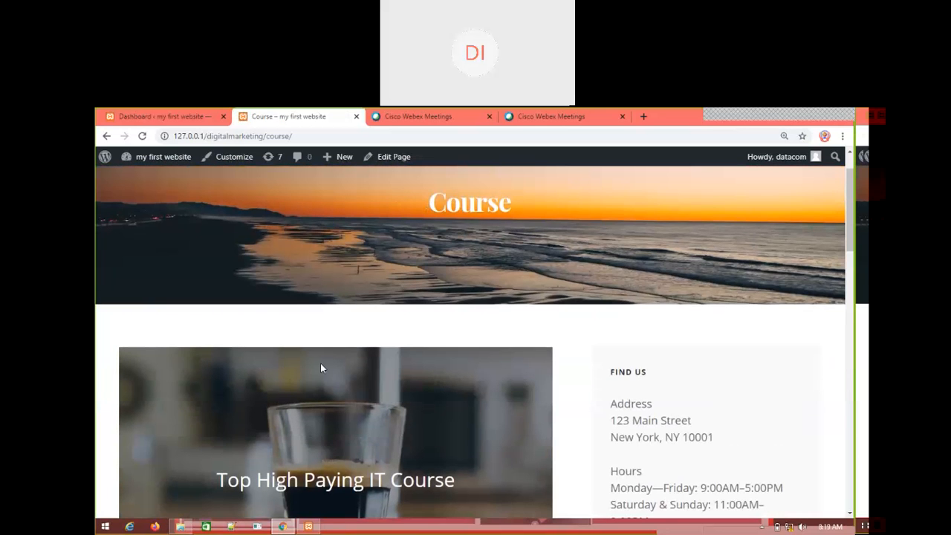
scroll(425, 395, down, 2)
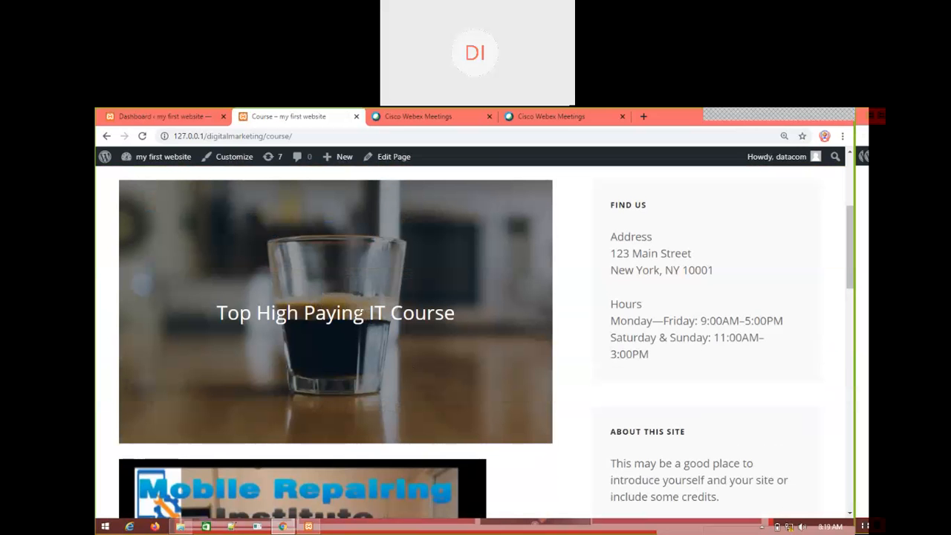
scroll(327, 394, down, 2)
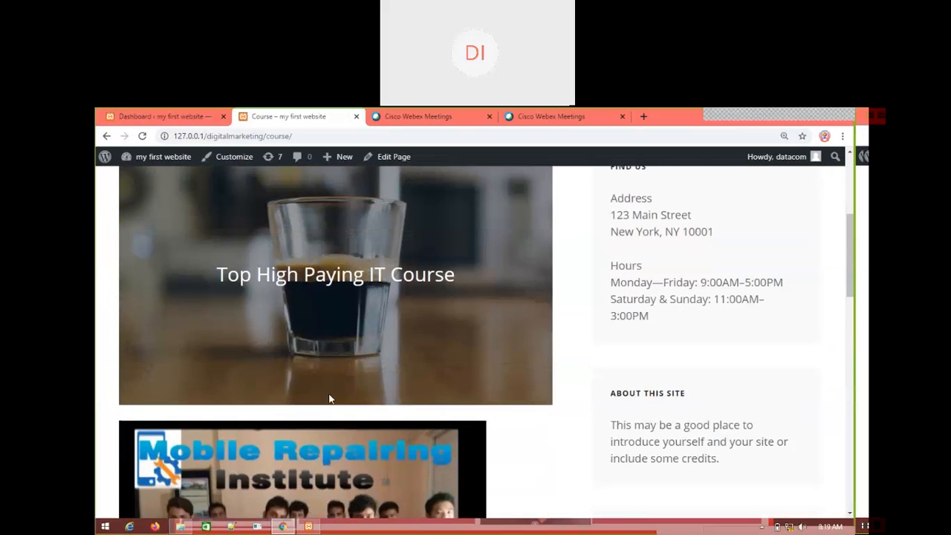
scroll(334, 371, down, 6)
scroll(310, 363, down, 2)
scroll(310, 363, up, 8)
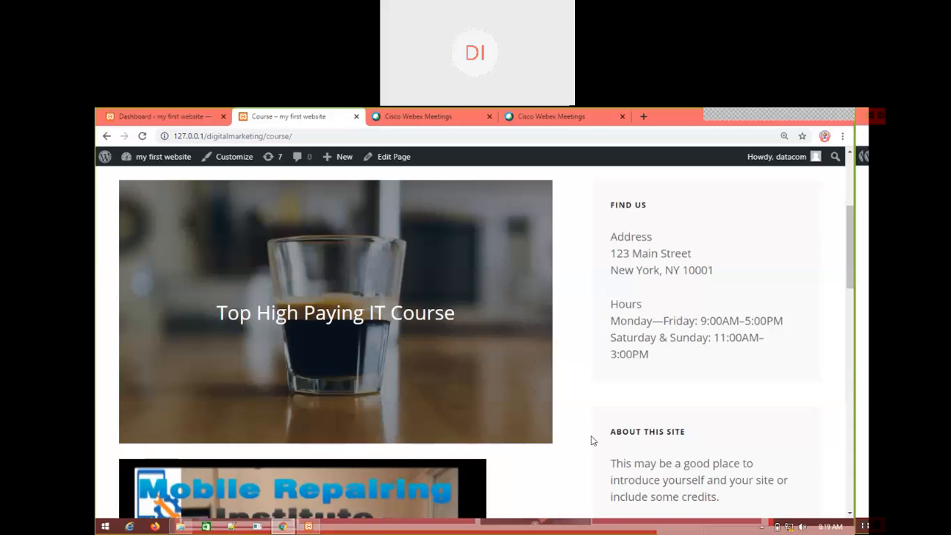
scroll(489, 408, up, 3)
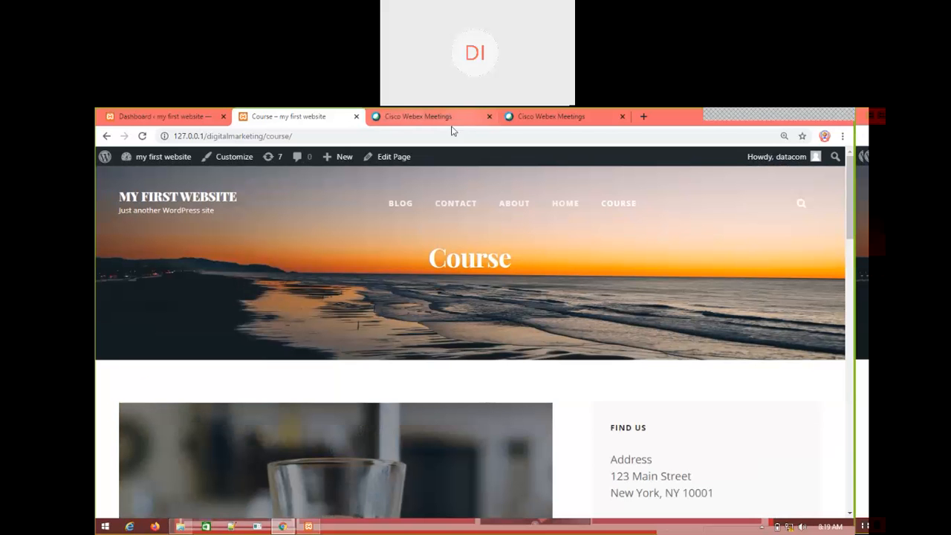
Switch to the site's admin dashboard and open the page for adding new plugins
mouse_move(739, 115)
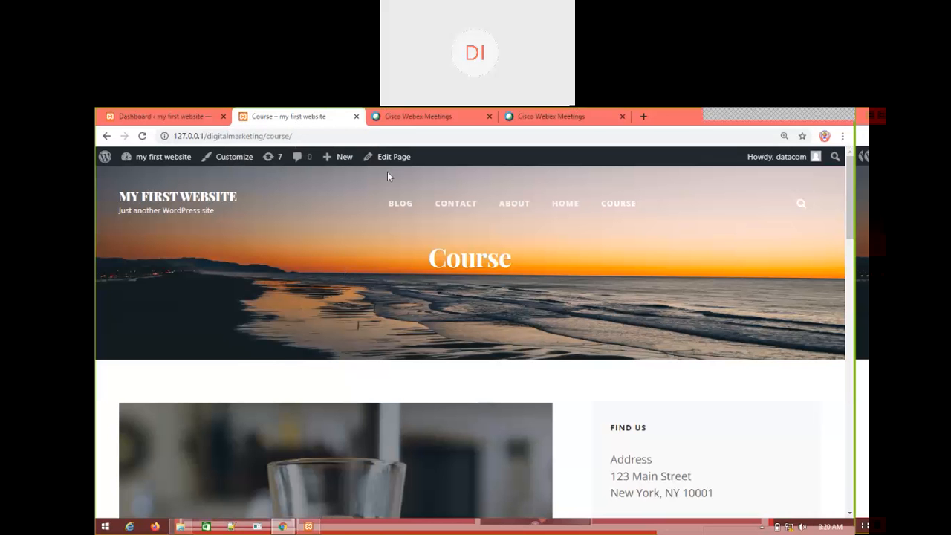
click(166, 115)
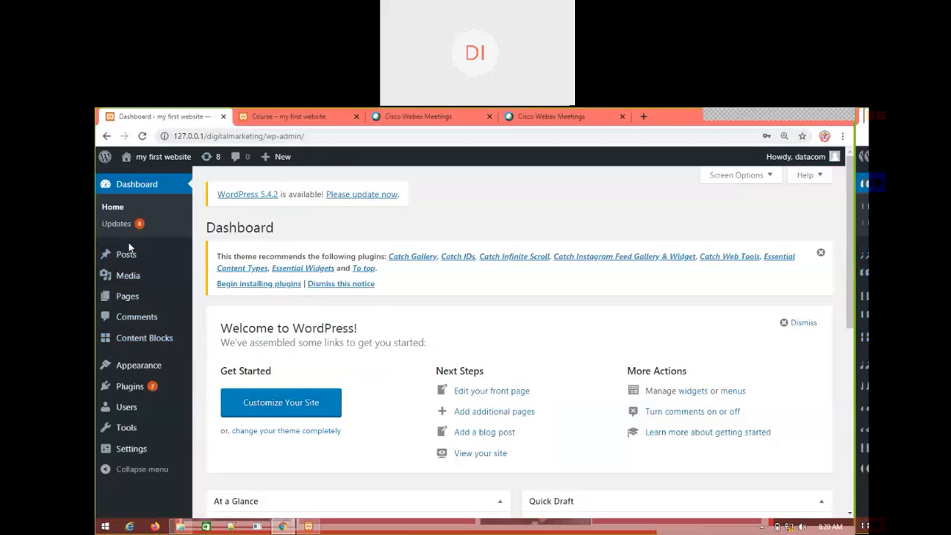
mouse_move(130, 390)
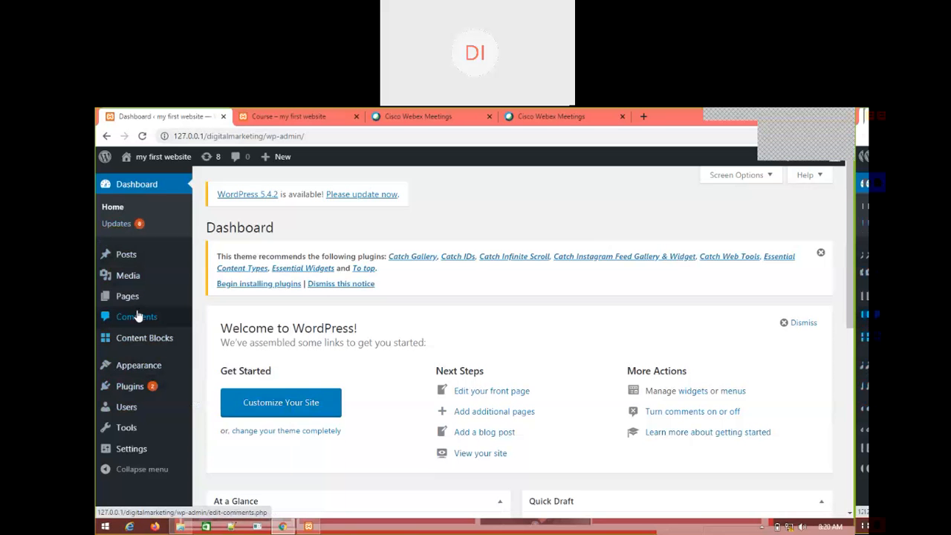
mouse_move(193, 395)
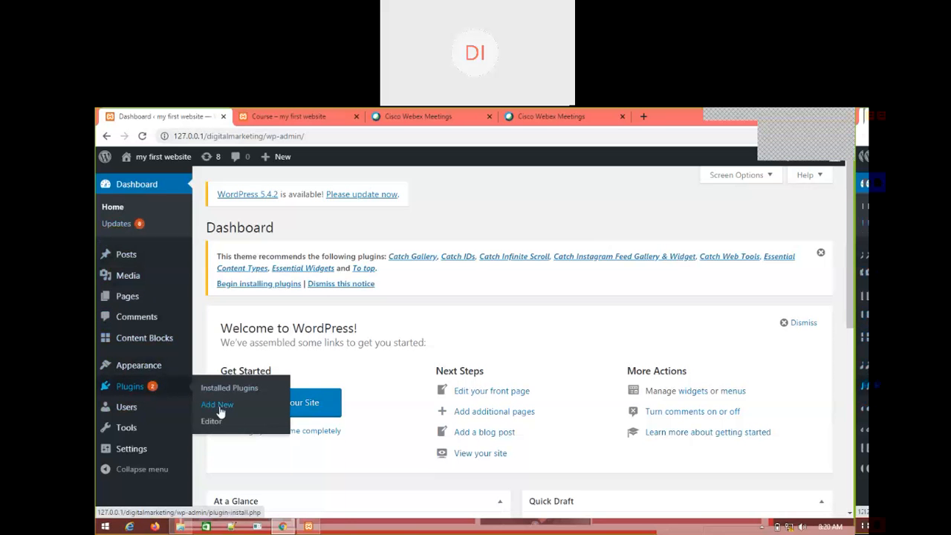
click(221, 408)
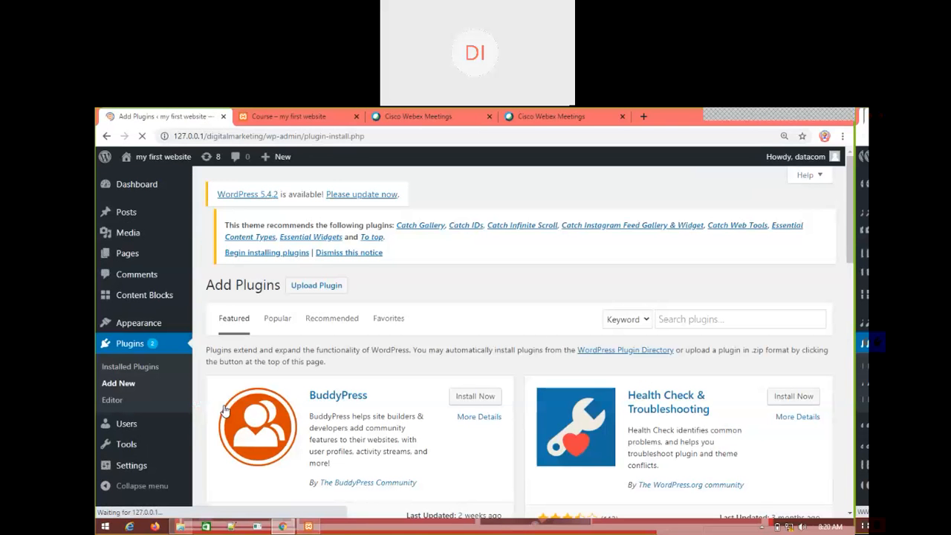
Search the plugin directory by keyword for "page builder site origin"
click(702, 329)
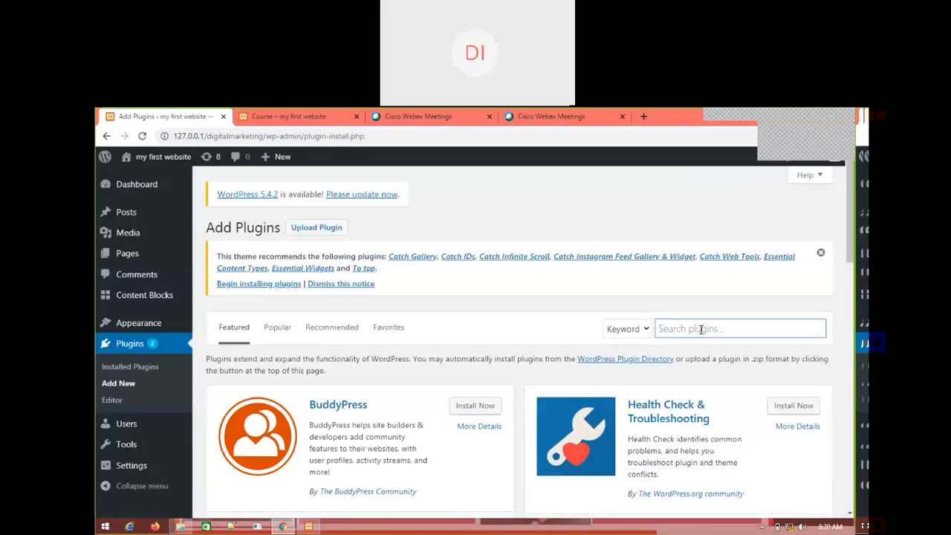
text(page buil)
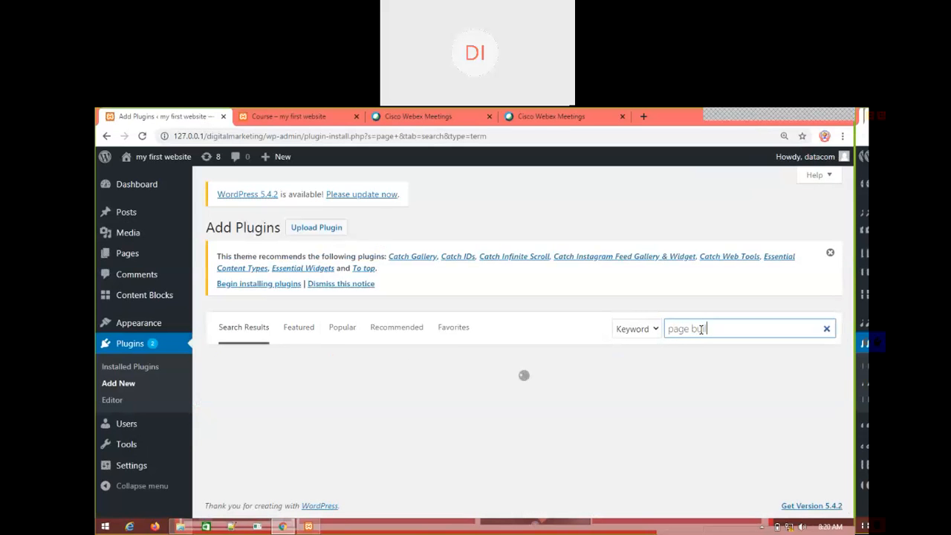
text(der site )
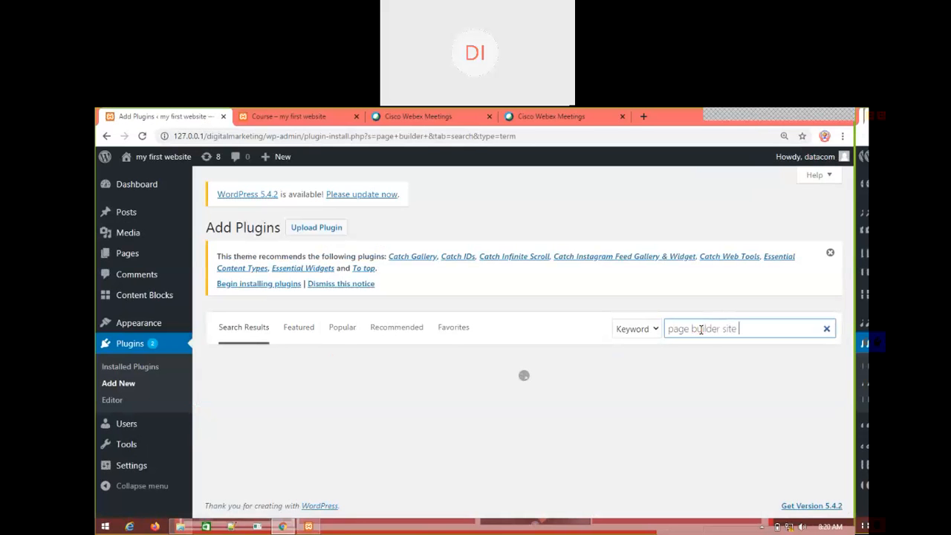
text(crigin)
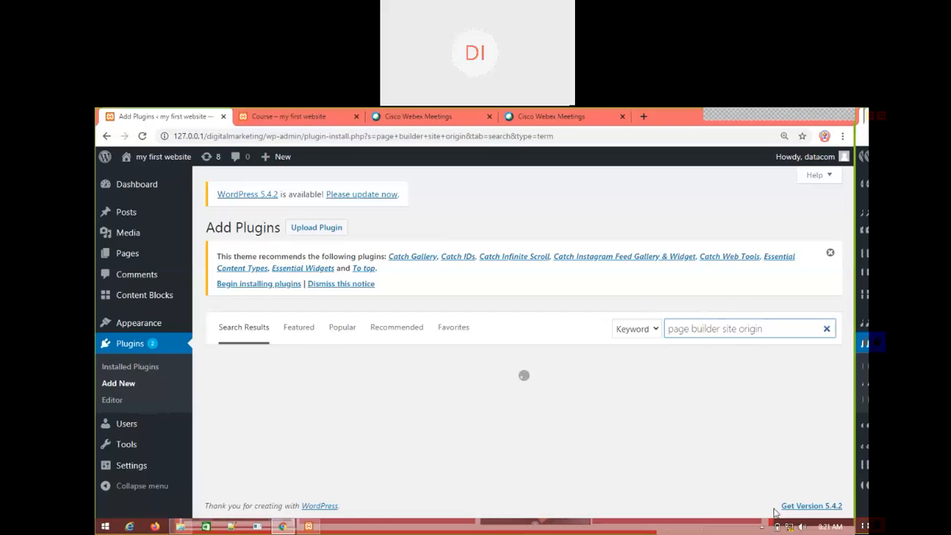
Shorten the plugin search to "page builder" and browse the matching plugins
click(668, 466)
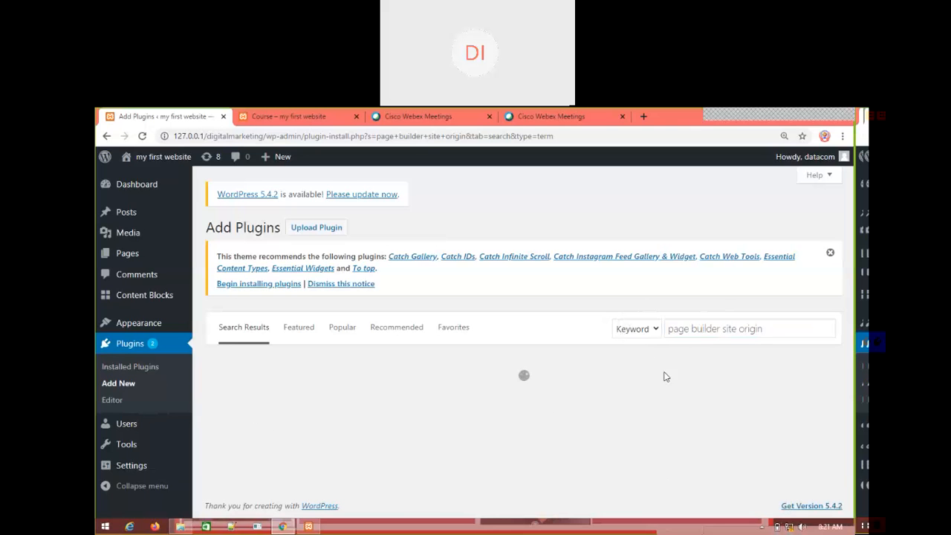
click(708, 329)
drag(777, 331, 667, 333)
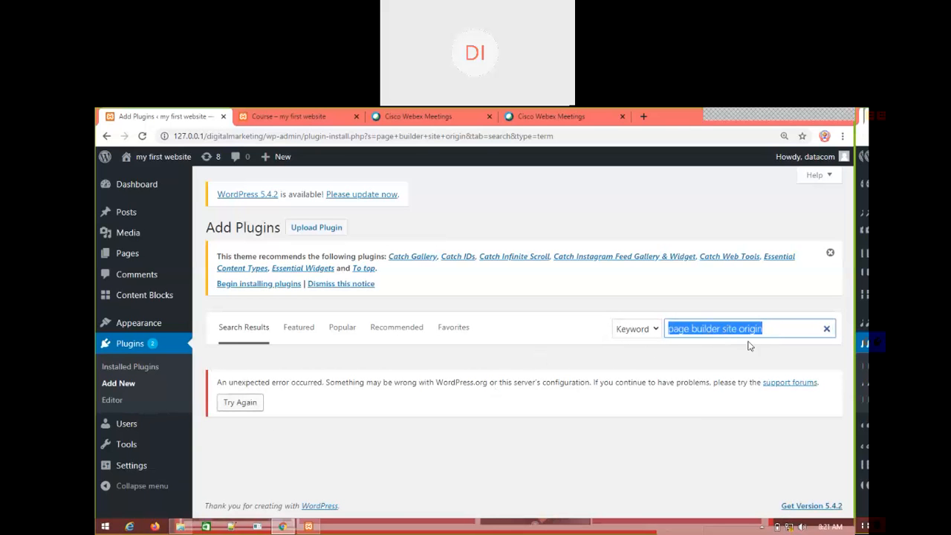
click(724, 328)
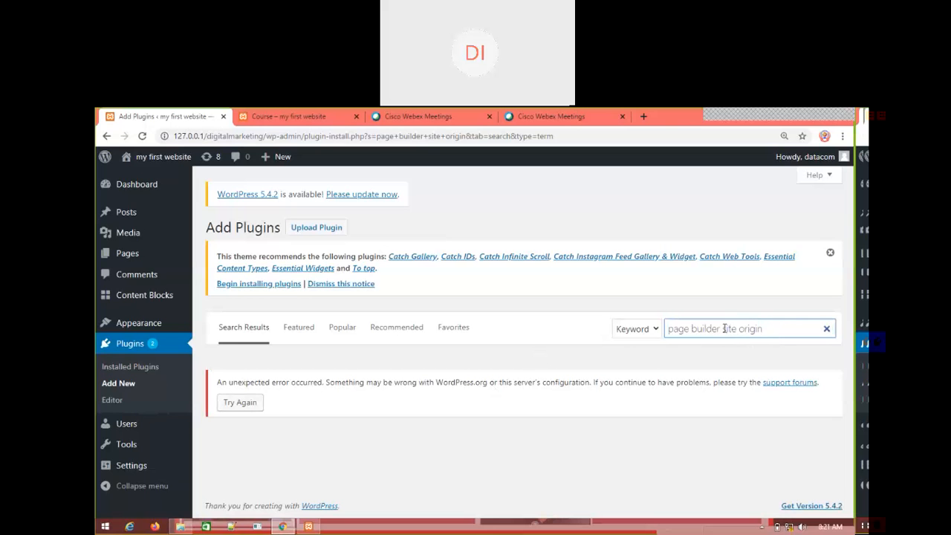
drag(725, 329, 774, 321)
key(BackSpace)
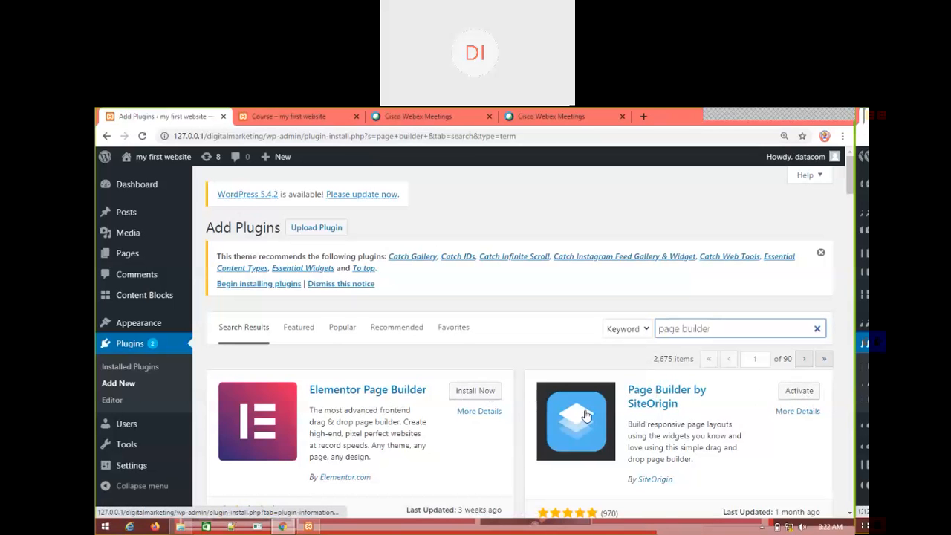
scroll(587, 418, down, 5)
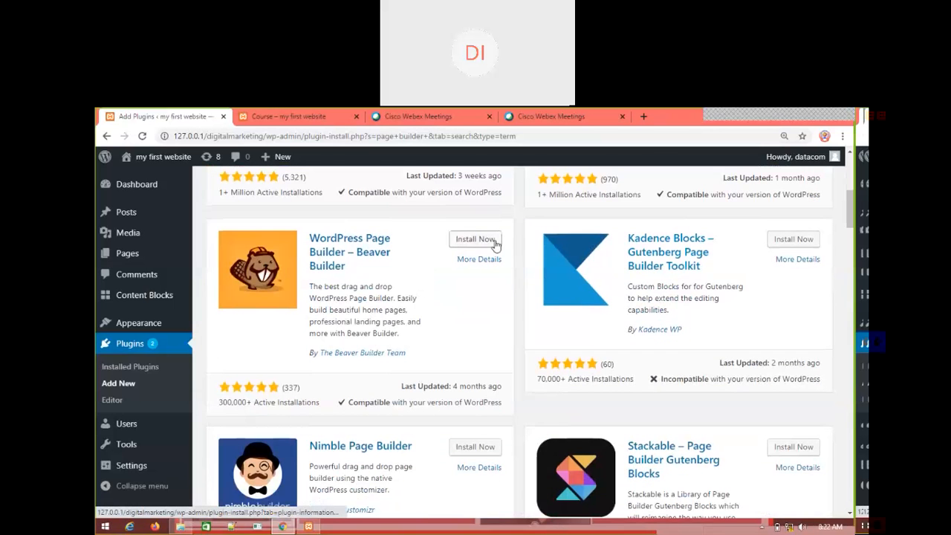
scroll(680, 290, up, 5)
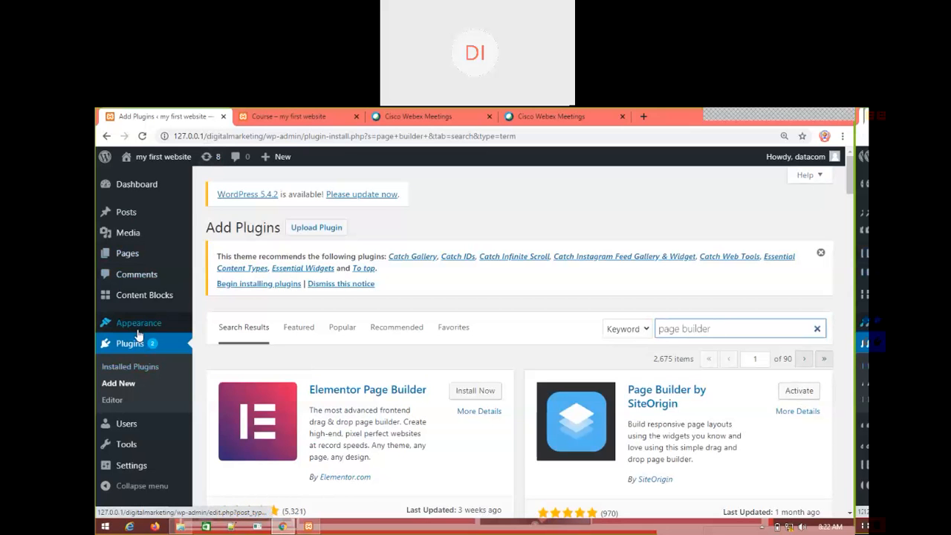
Activate the Page Builder by SiteOrigin plugin from the list of installed plugins
click(147, 372)
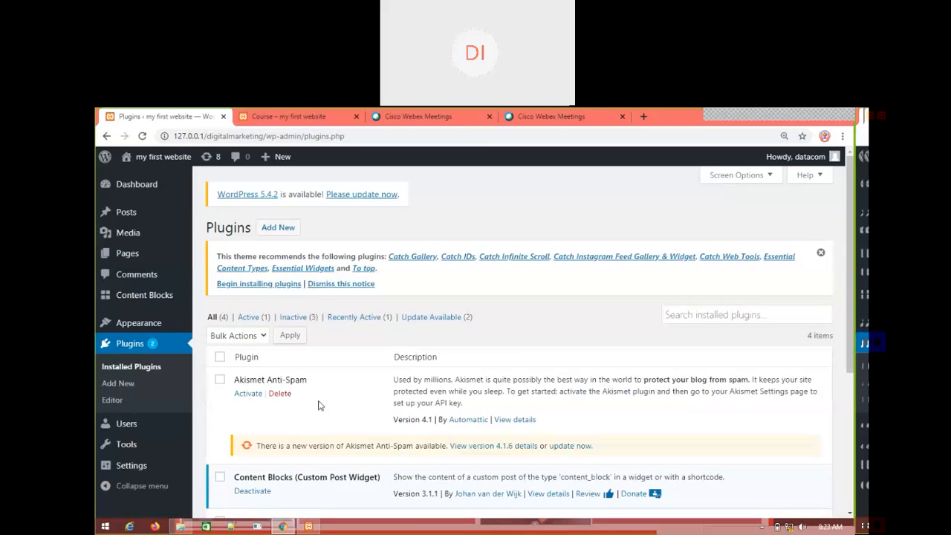
scroll(260, 272, down, 3)
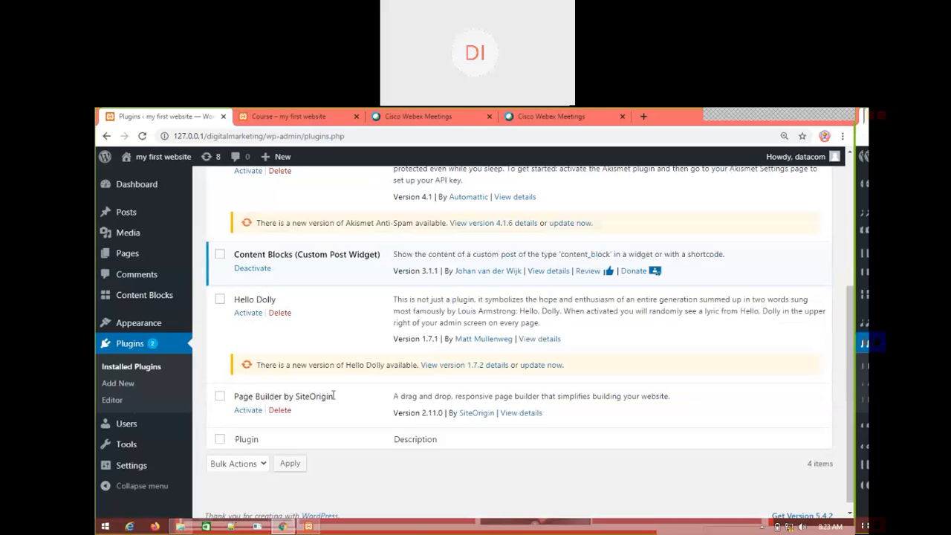
drag(334, 395, 223, 394)
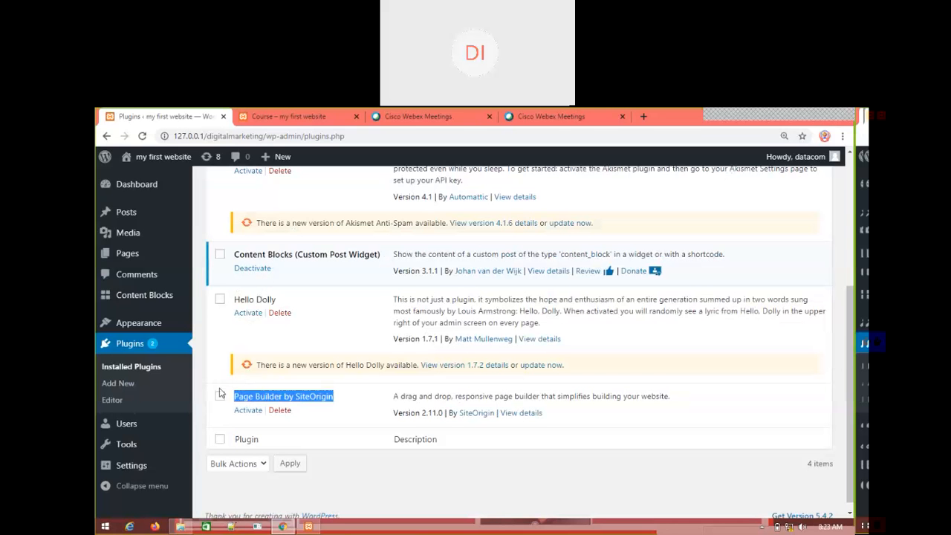
click(328, 421)
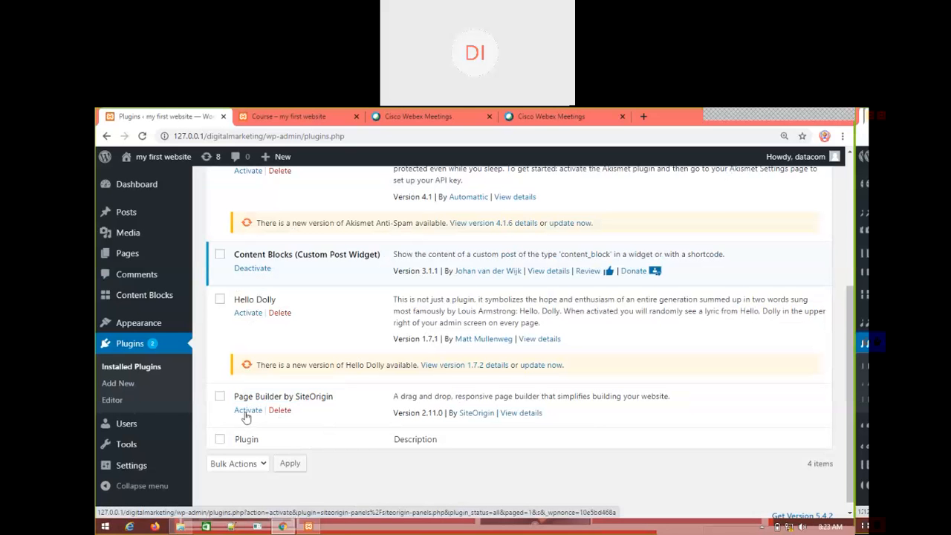
click(246, 413)
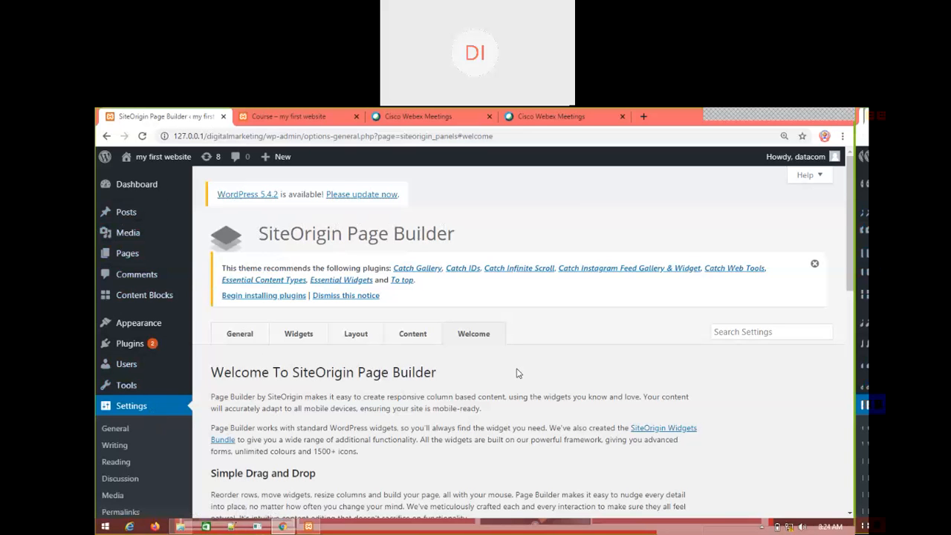
Check the site's Course page briefly, return to the admin area and start a new page
mouse_move(117, 365)
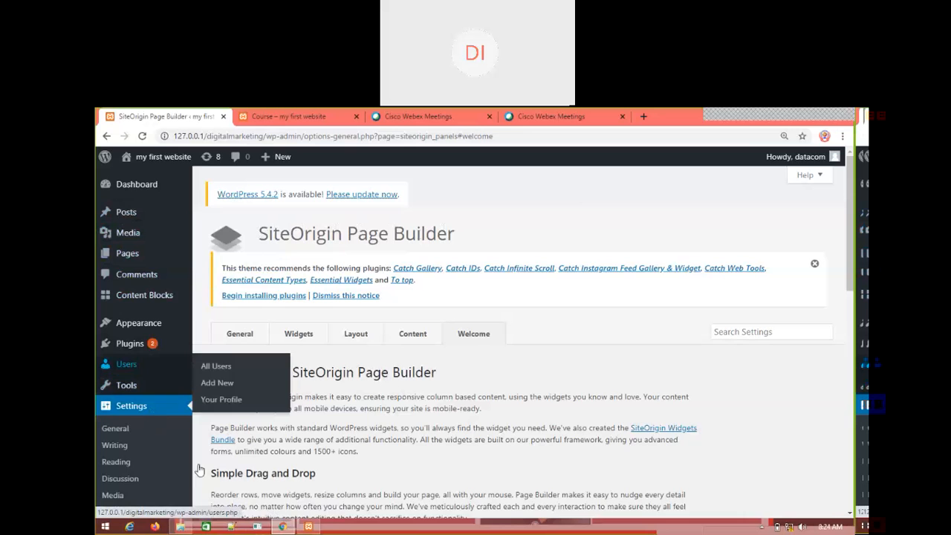
click(284, 114)
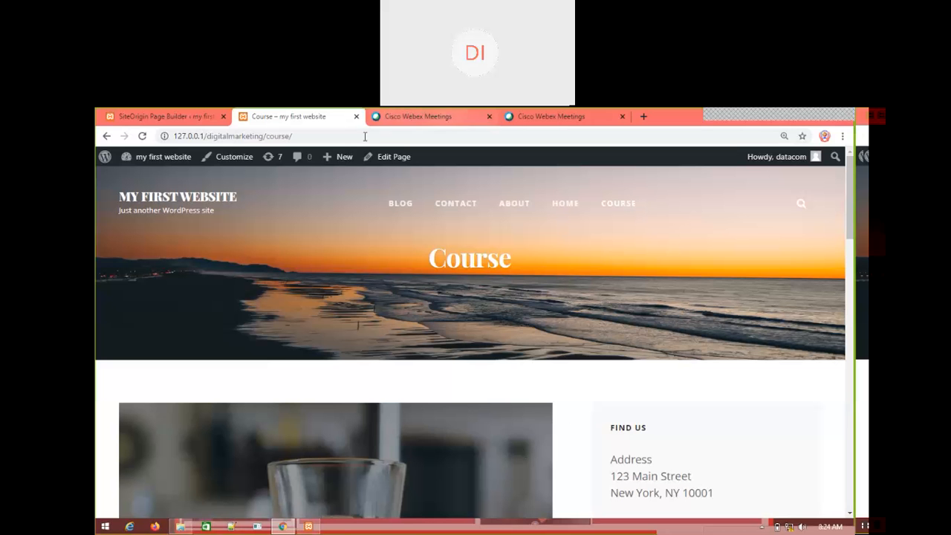
click(160, 116)
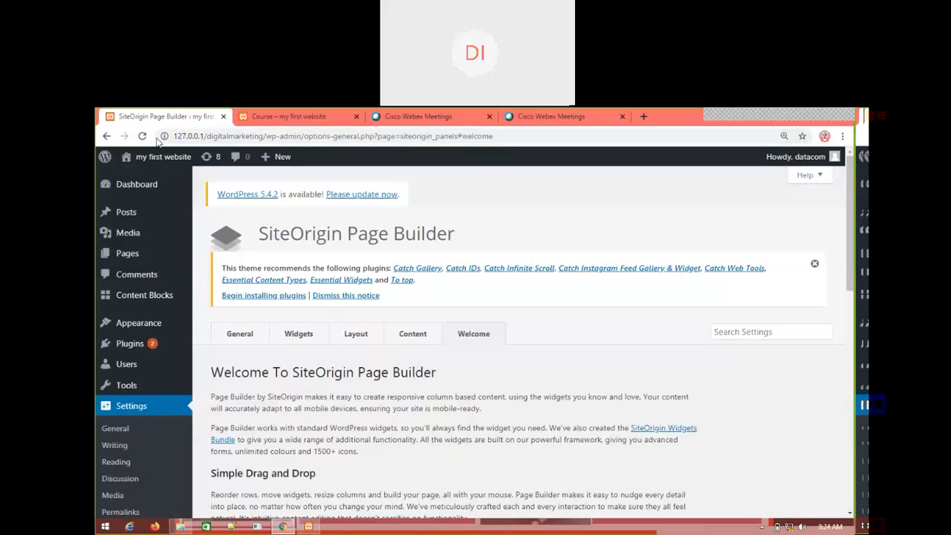
mouse_move(149, 254)
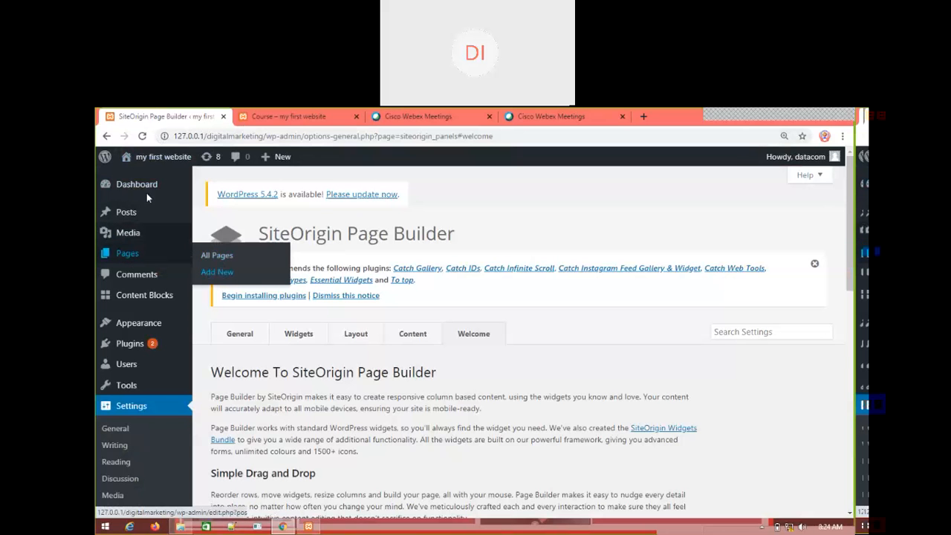
click(215, 272)
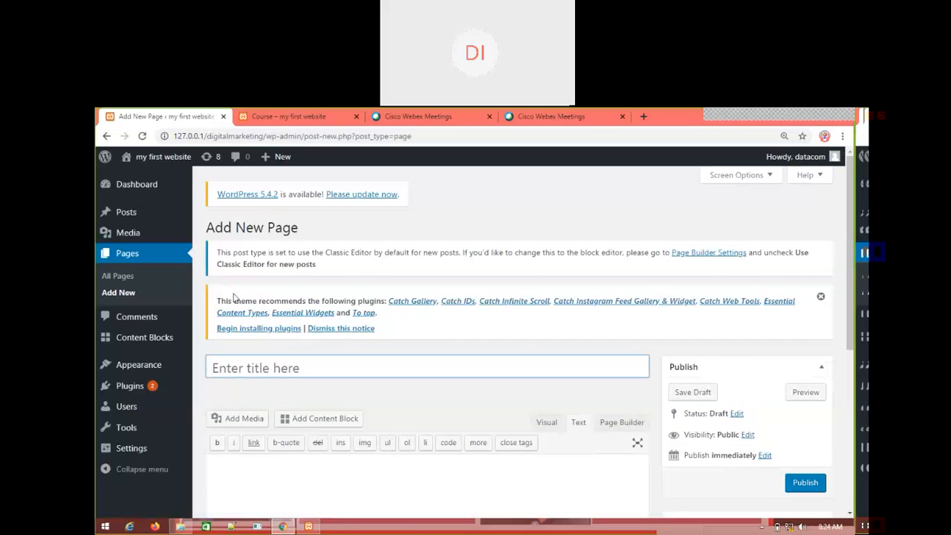
Title the new page "Products"
click(316, 368)
text(Services)
key(BackSpace)
key(BackSpace)
key(BackSpace)
key(BackSpace)
key(BackSpace)
key(BackSpace)
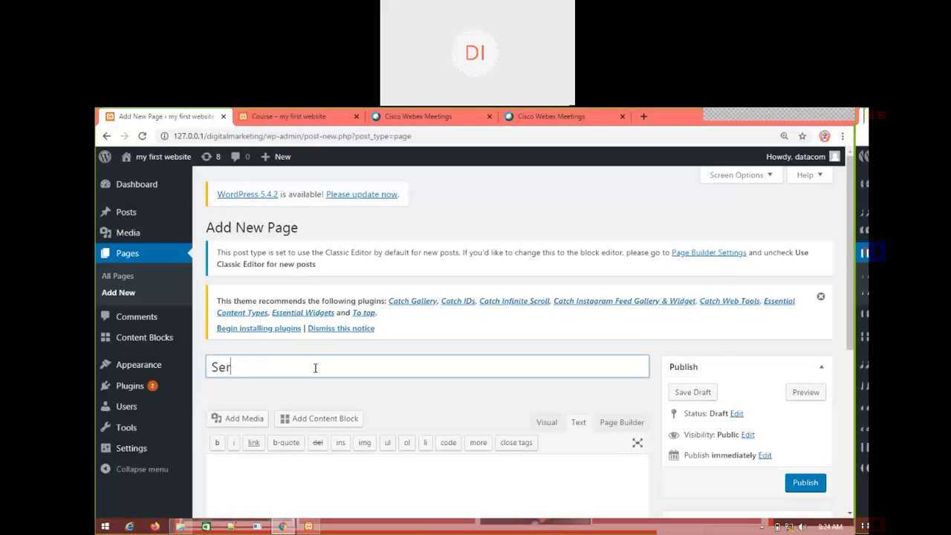
text(Products)
Check the available page templates and examine the content and sidebar layout of the site's Course page
scroll(350, 385, down, 1)
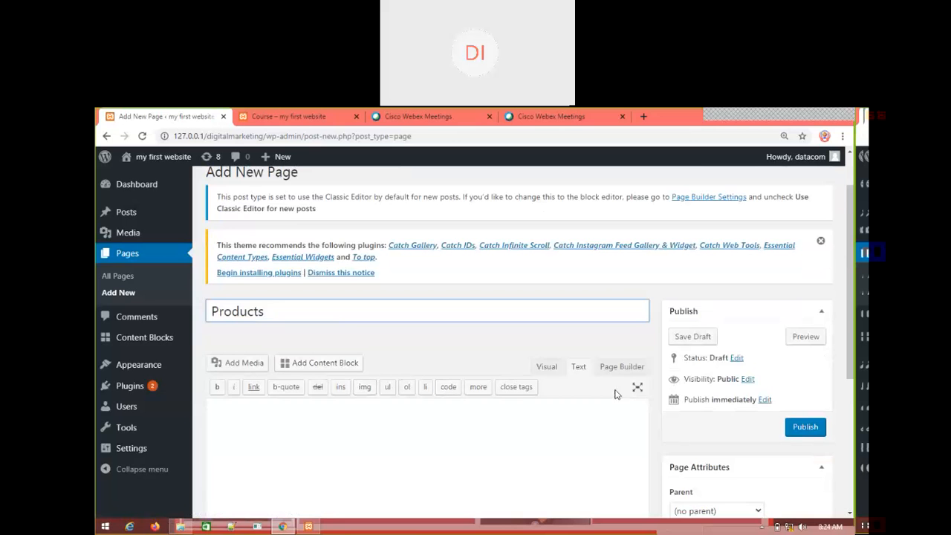
scroll(608, 414, down, 3)
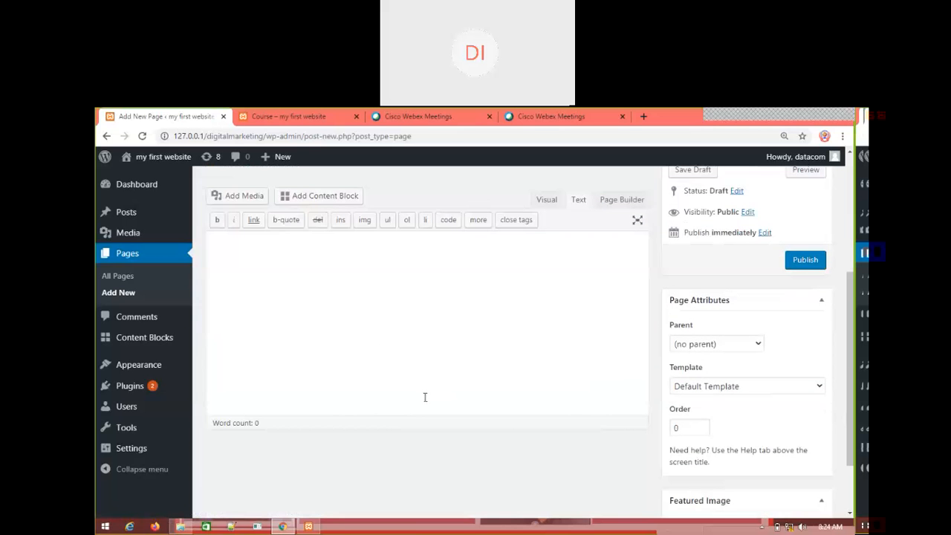
click(743, 386)
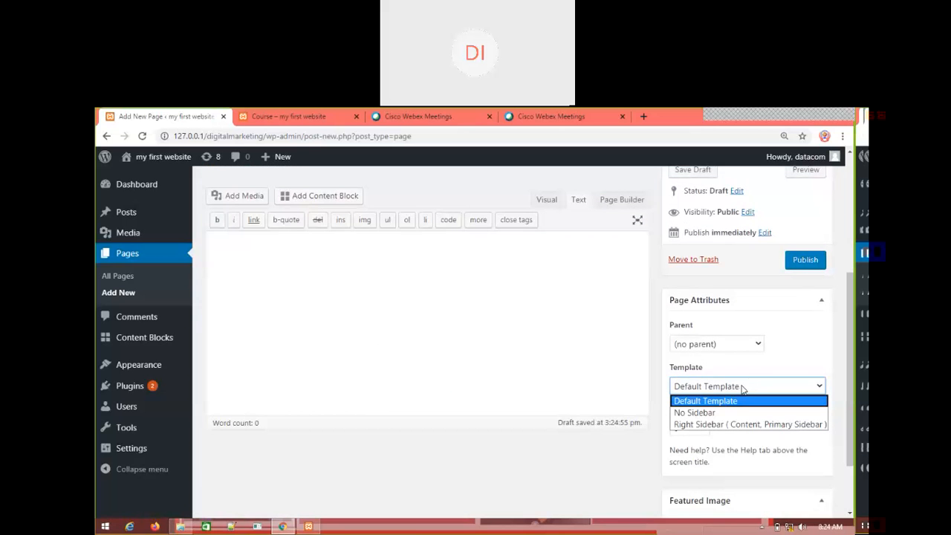
scroll(245, 305, up, 3)
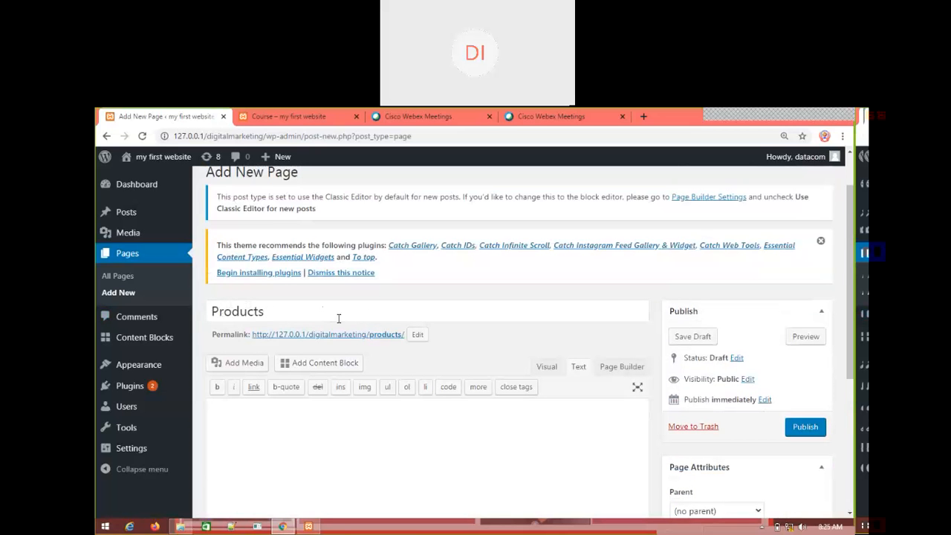
scroll(341, 319, down, 2)
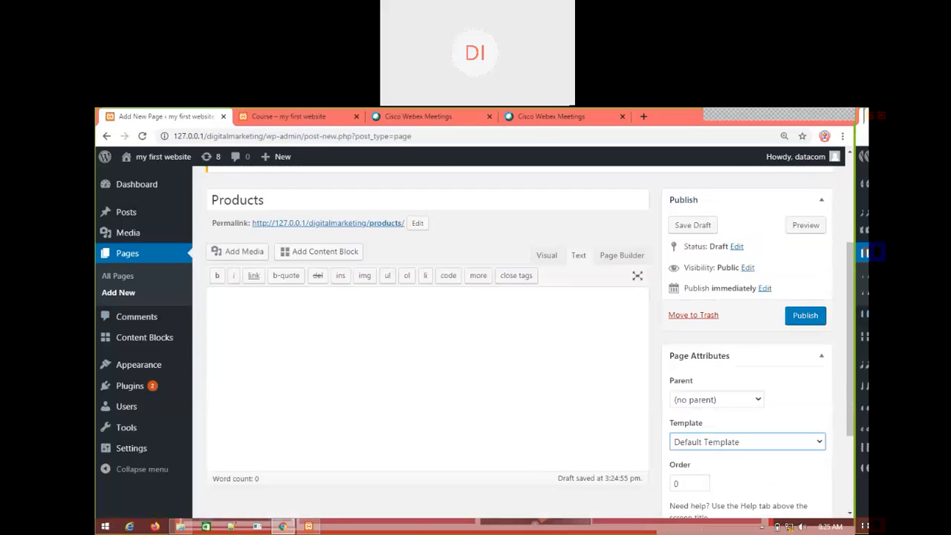
click(295, 117)
scroll(660, 405, down, 1)
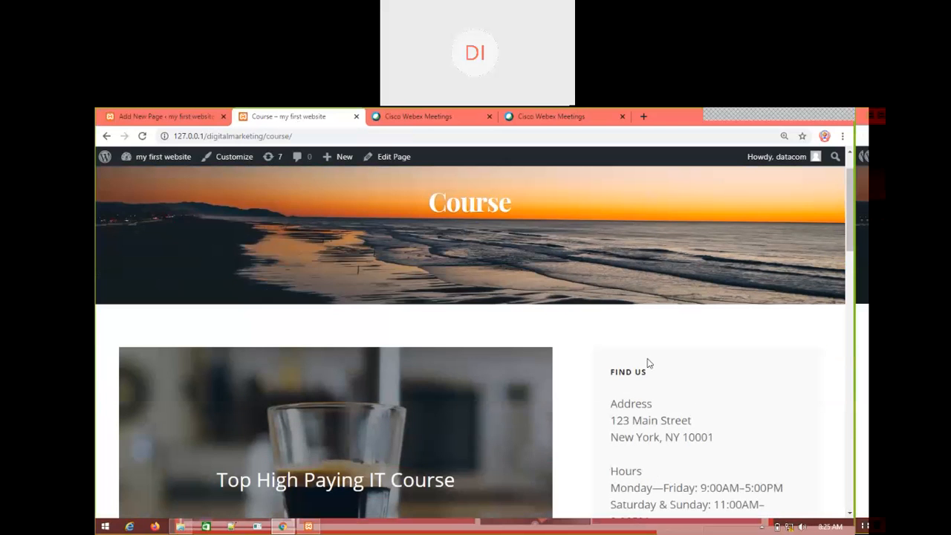
scroll(671, 377, down, 3)
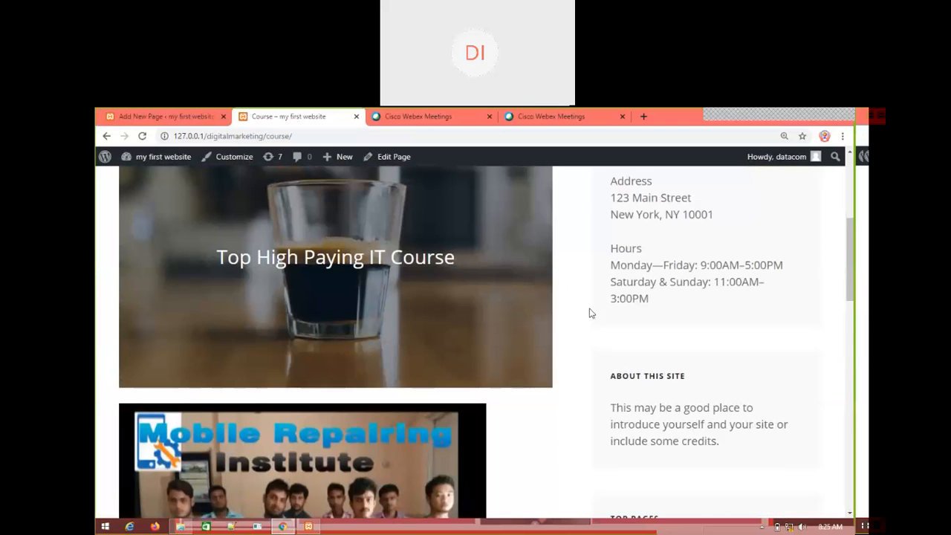
scroll(599, 331, up, 3)
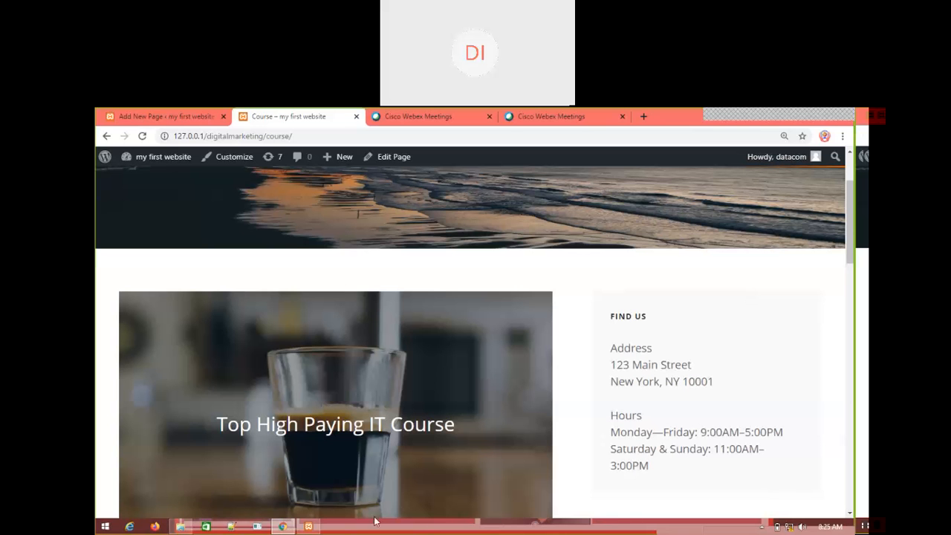
scroll(464, 312, down, 3)
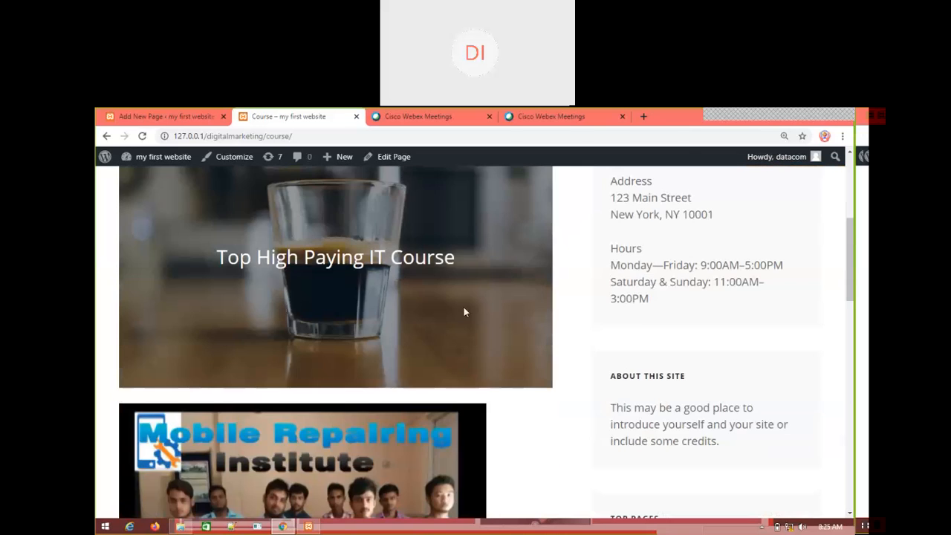
scroll(645, 321, up, 2)
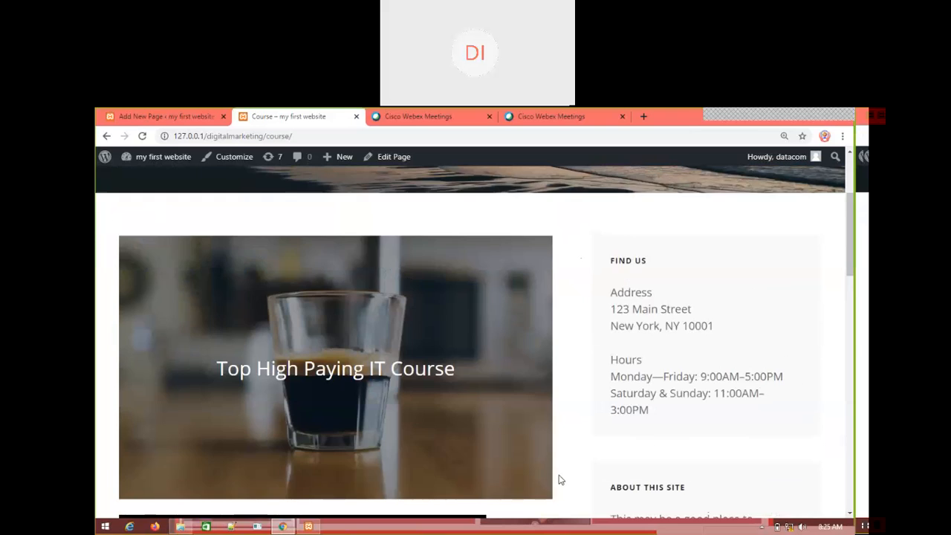
scroll(562, 479, down, 2)
scroll(564, 470, down, 2)
scroll(567, 462, up, 1)
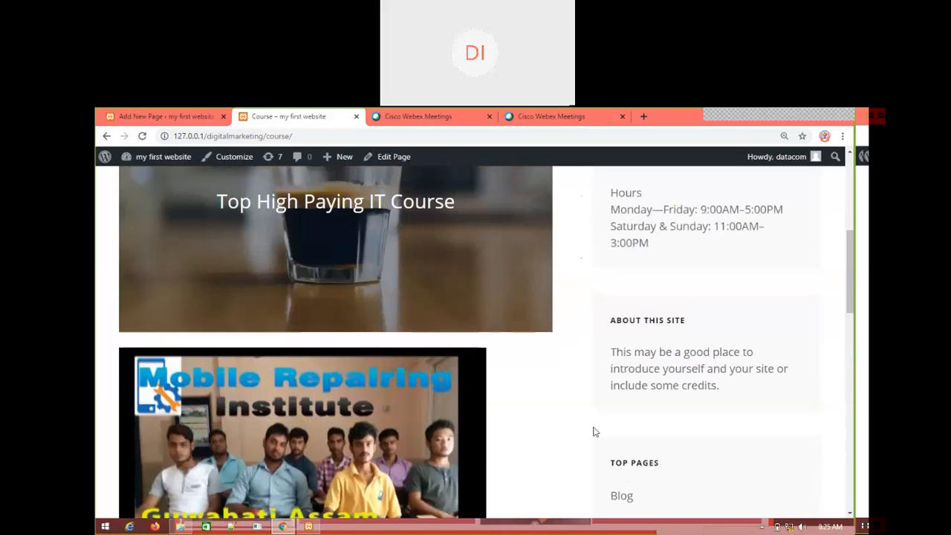
scroll(644, 287, up, 2)
scroll(185, 304, up, 2)
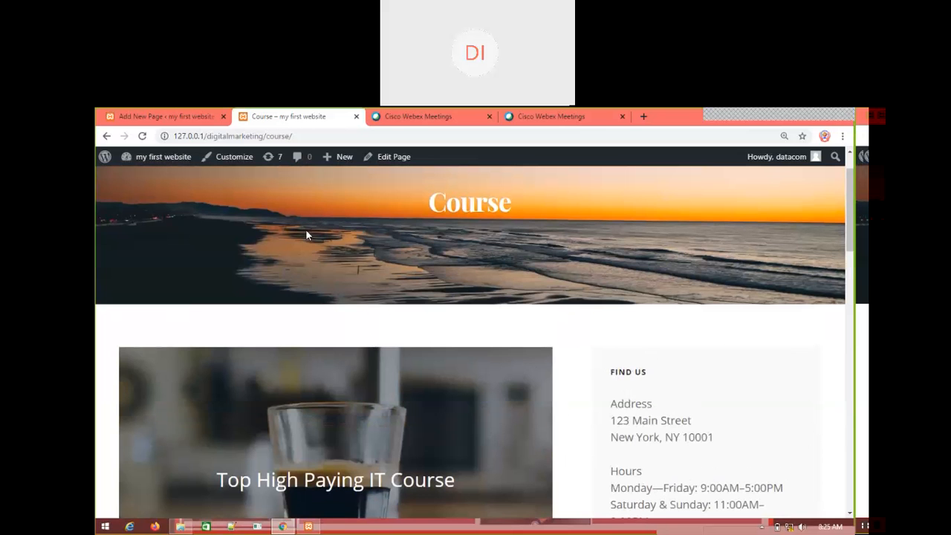
Apply the No Sidebar template to the Products page and publish it
click(159, 116)
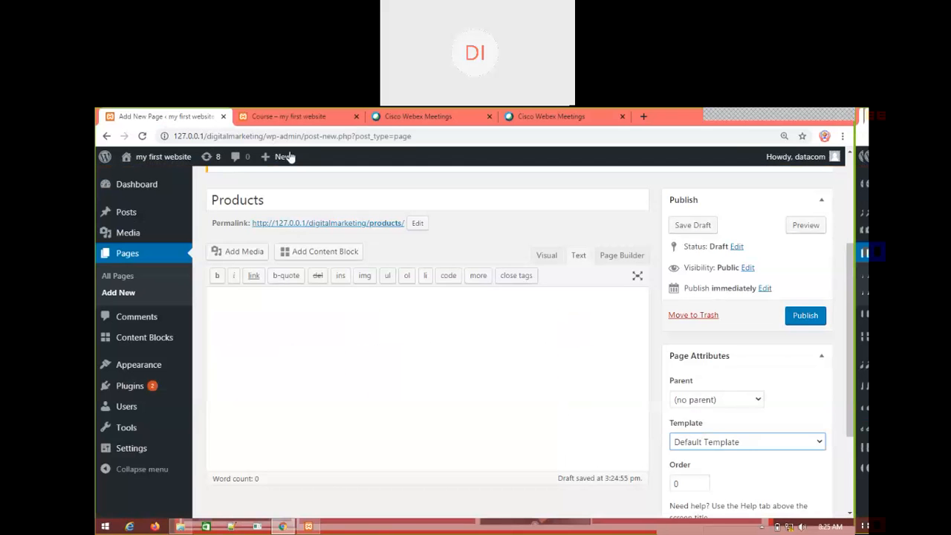
click(692, 444)
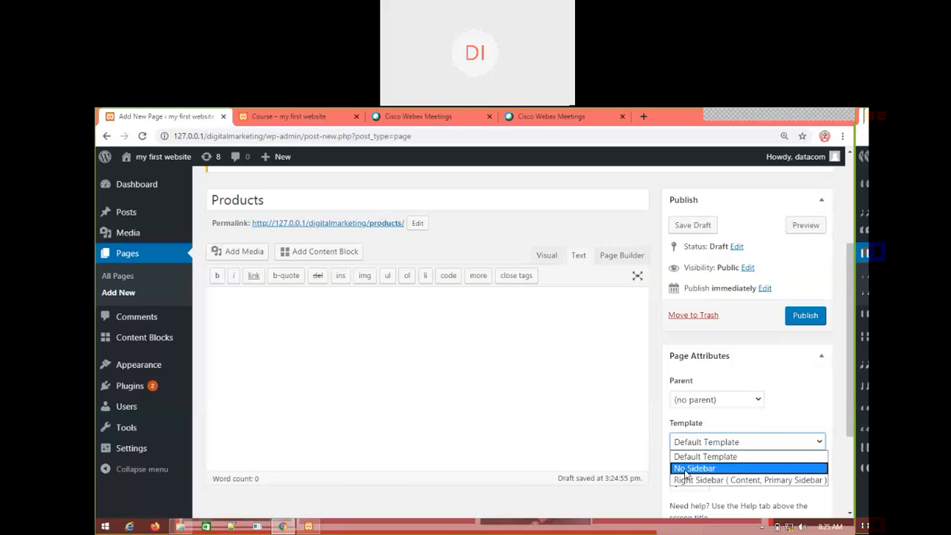
click(301, 119)
click(171, 116)
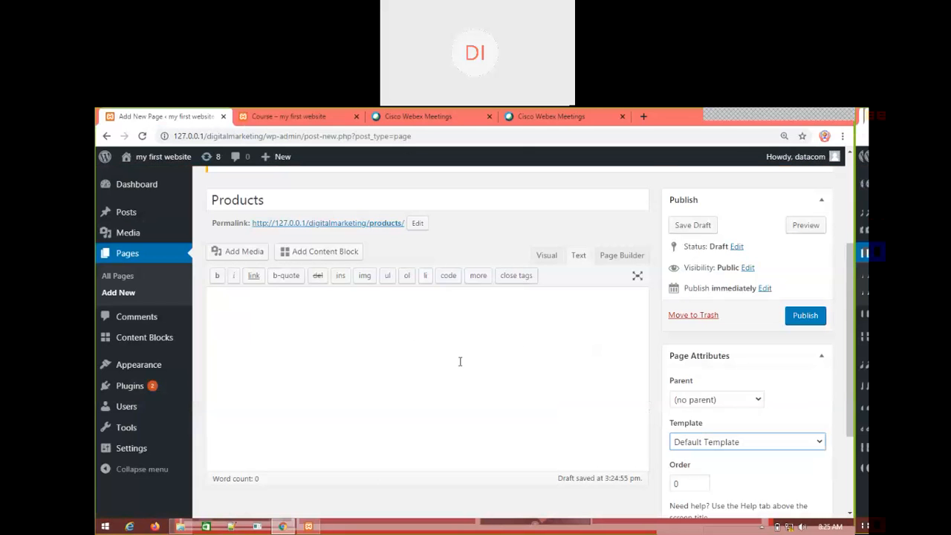
click(707, 443)
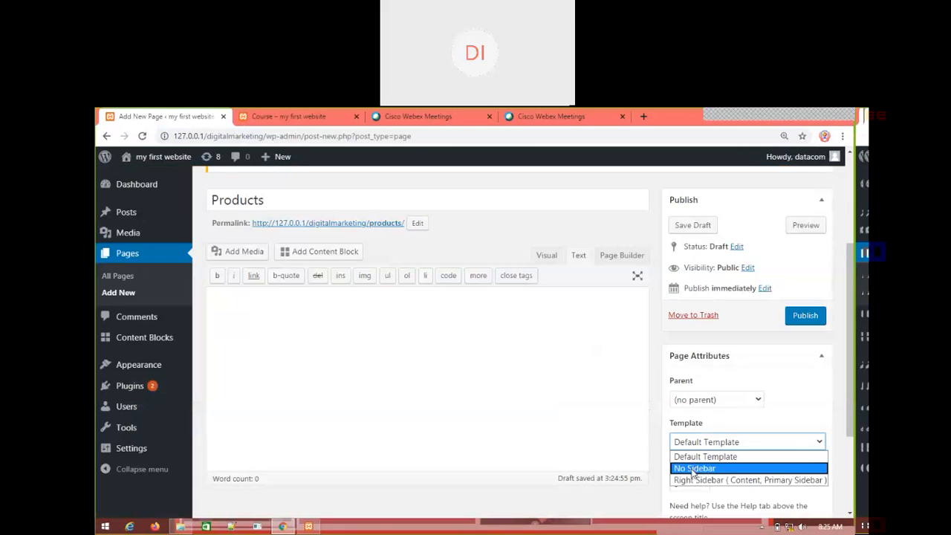
click(694, 470)
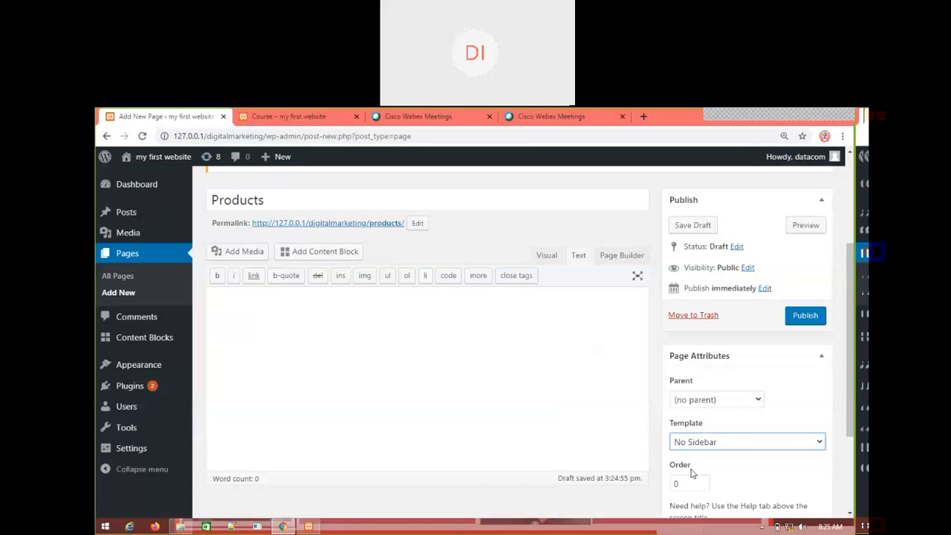
click(805, 317)
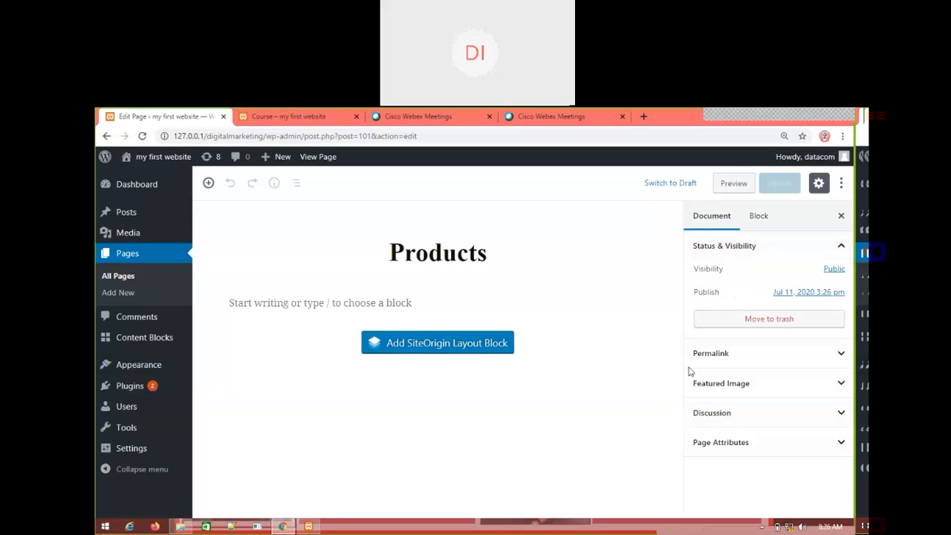
Copy the Products page's permalink and open the published page in a new browser tab
click(726, 362)
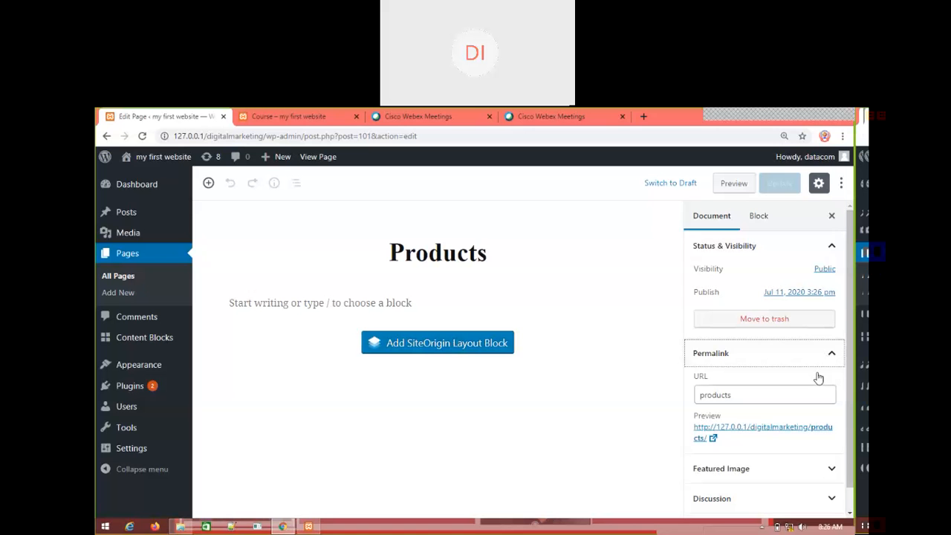
right_click(709, 434)
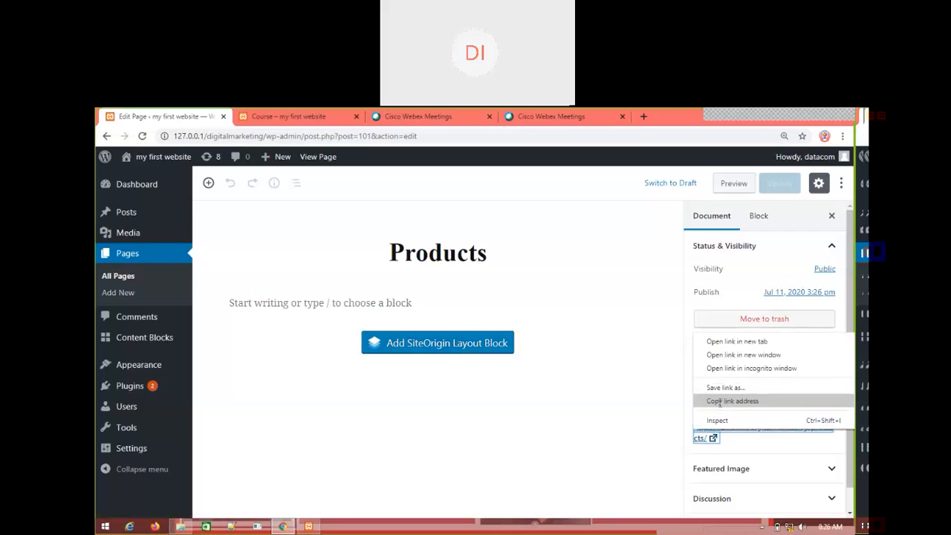
click(719, 403)
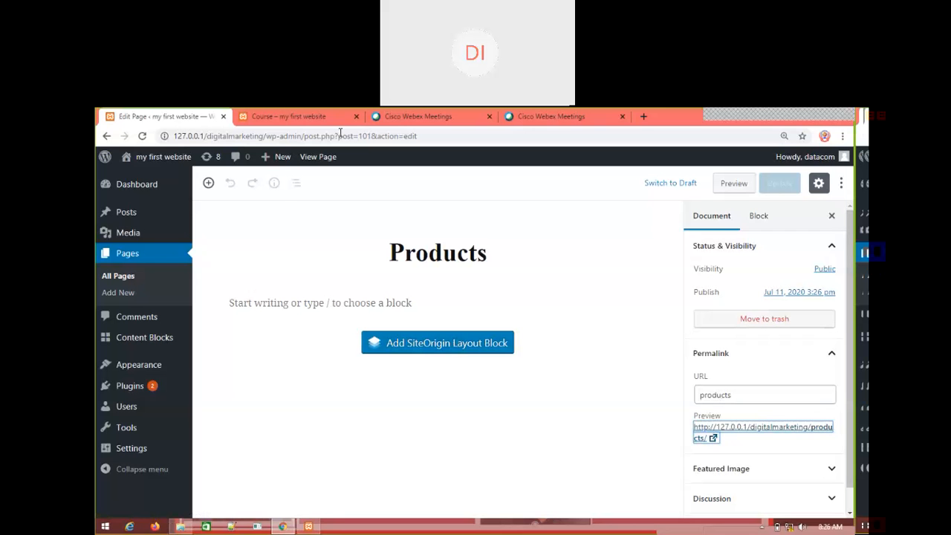
click(644, 117)
right_click(450, 136)
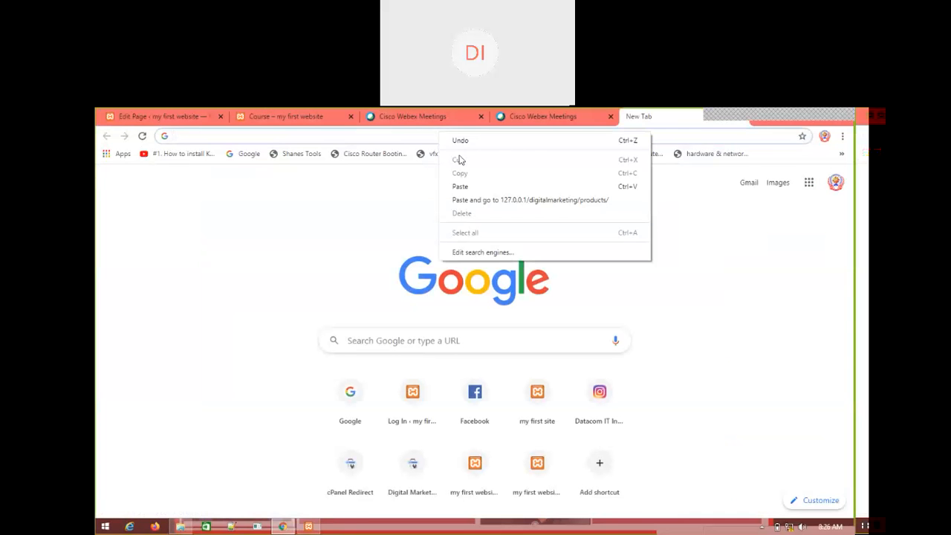
click(462, 187)
key(Return)
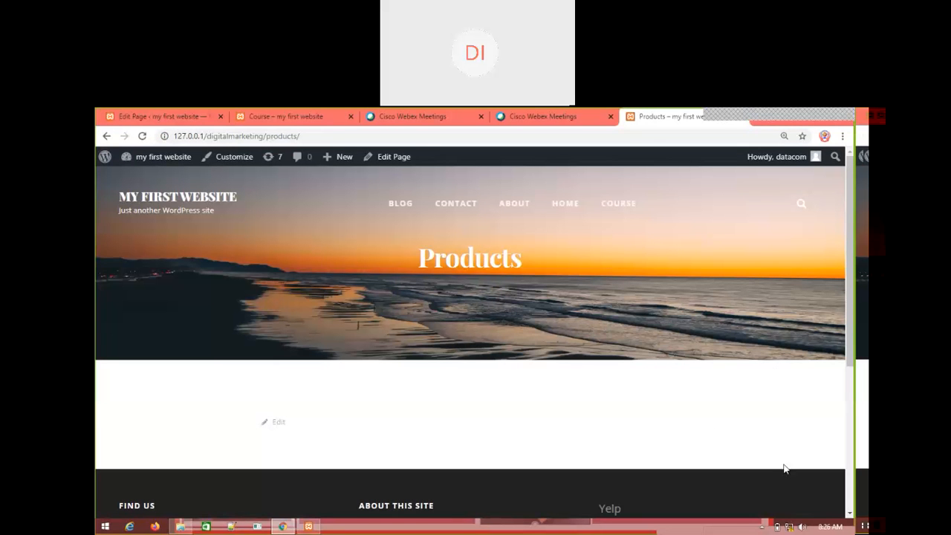
Place the Products page's browser tab beside the Course page's and compare the layouts of the two pages
drag(626, 122, 409, 117)
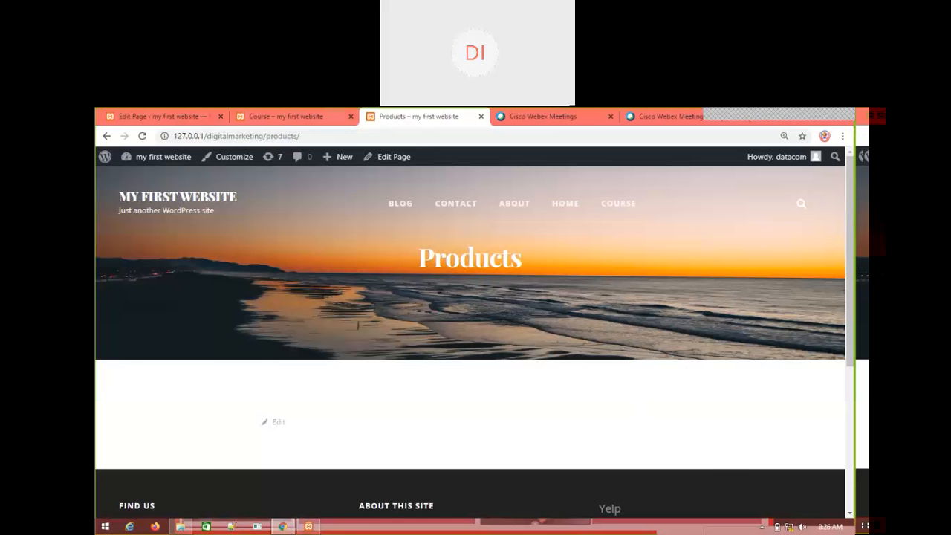
click(286, 116)
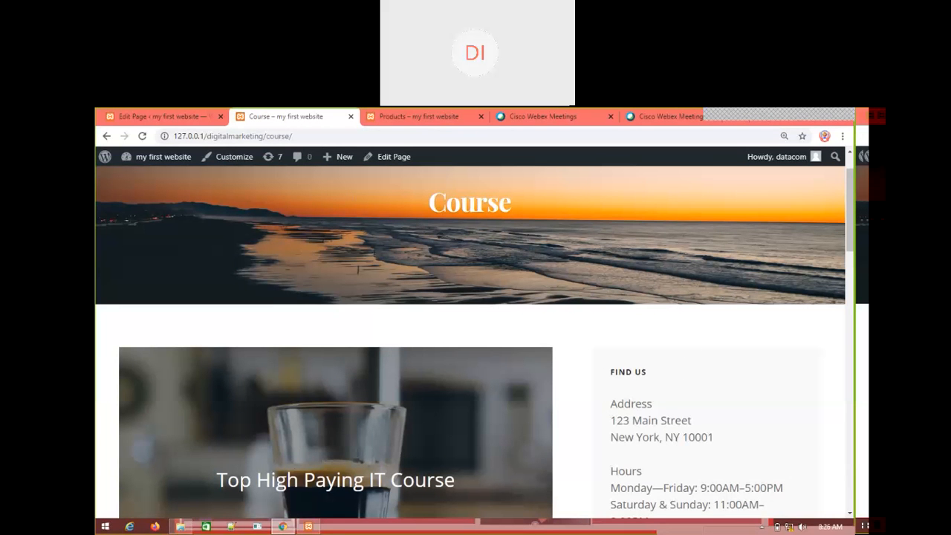
click(419, 116)
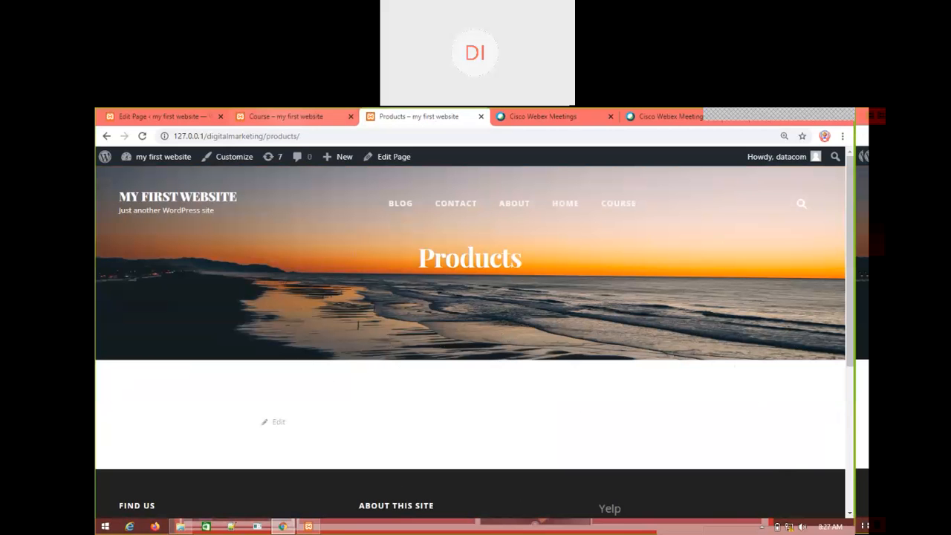
click(281, 114)
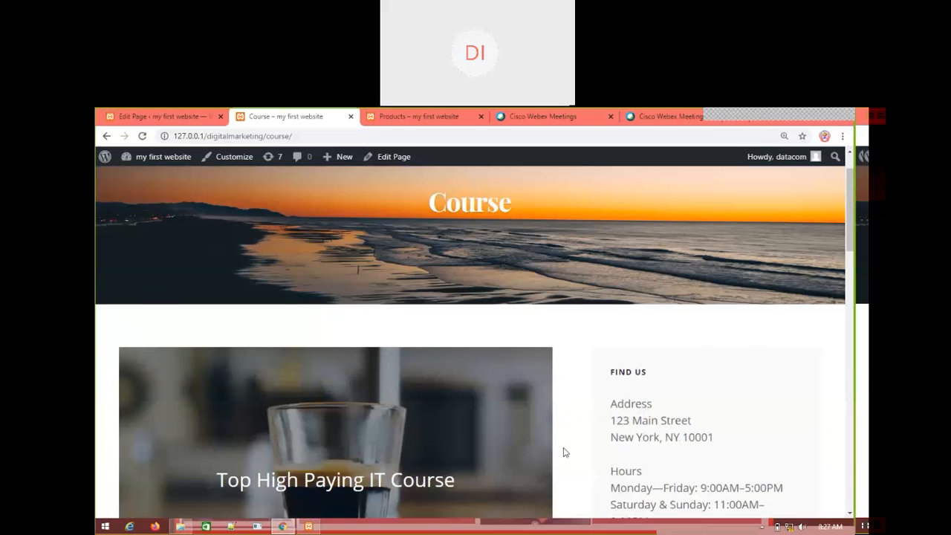
click(417, 116)
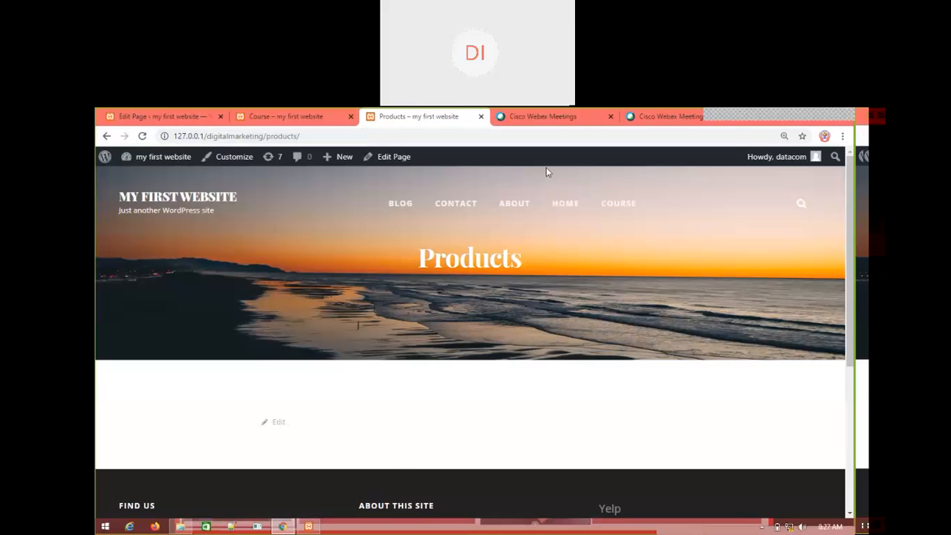
click(290, 116)
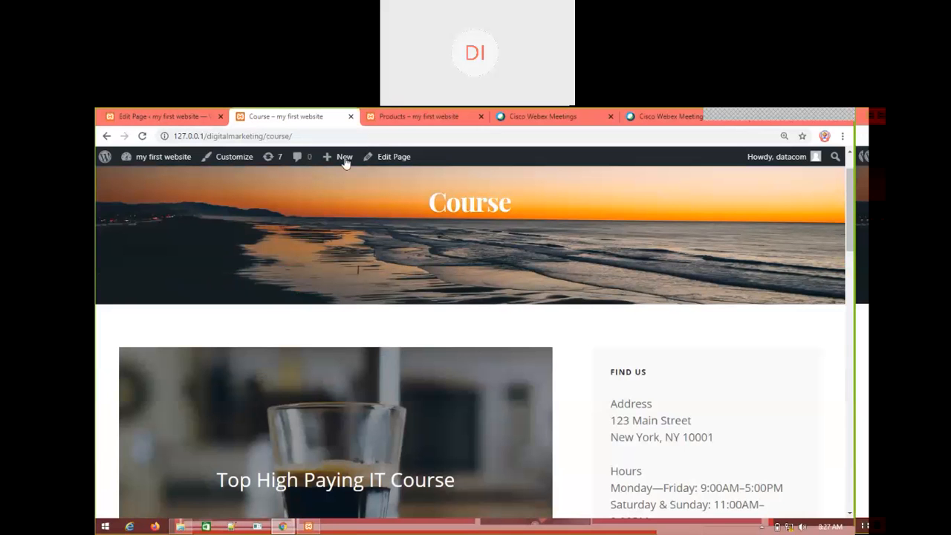
click(409, 116)
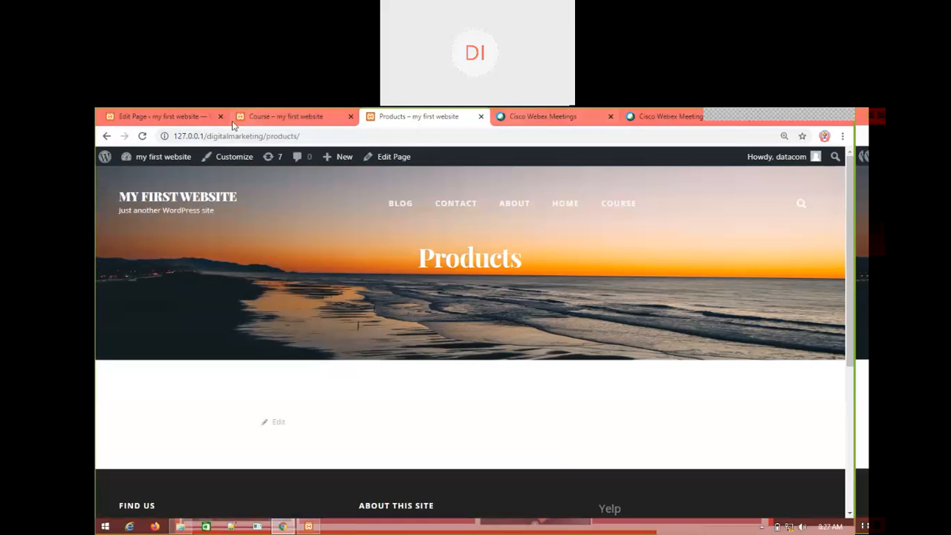
Return to editing the Products page and insert an Image block below the title
click(170, 117)
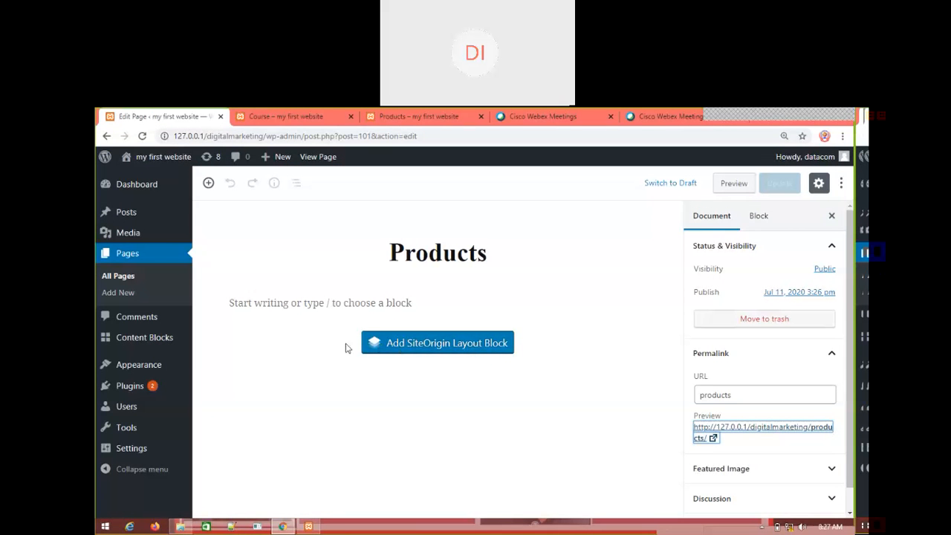
mouse_move(155, 335)
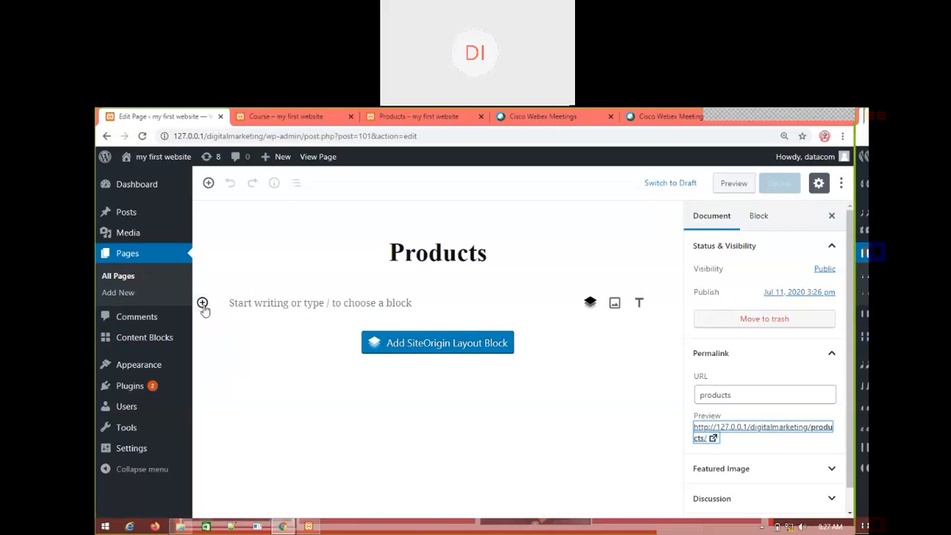
click(203, 304)
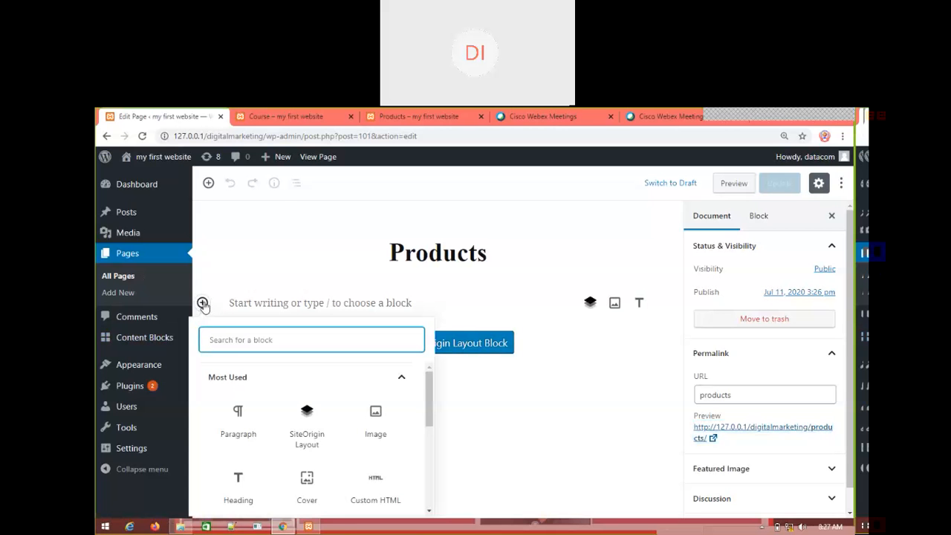
click(377, 421)
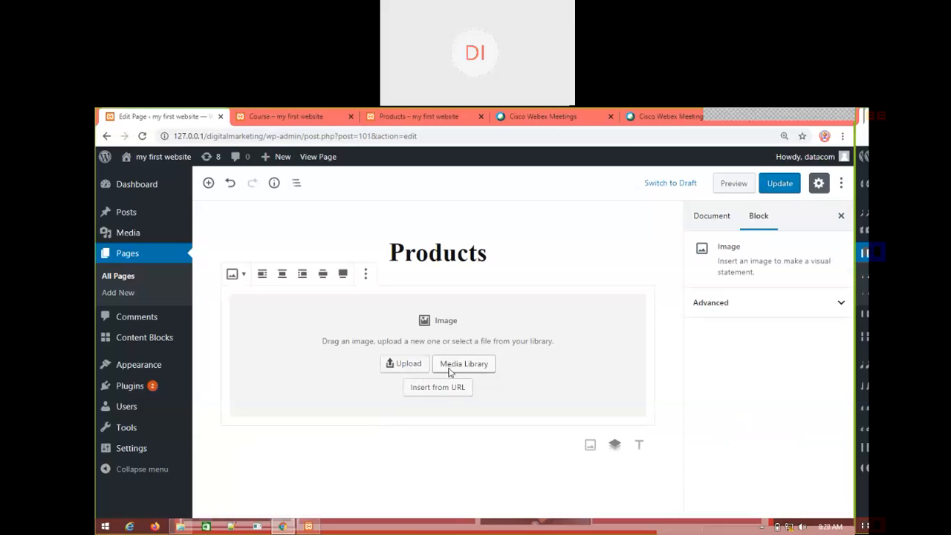
click(414, 365)
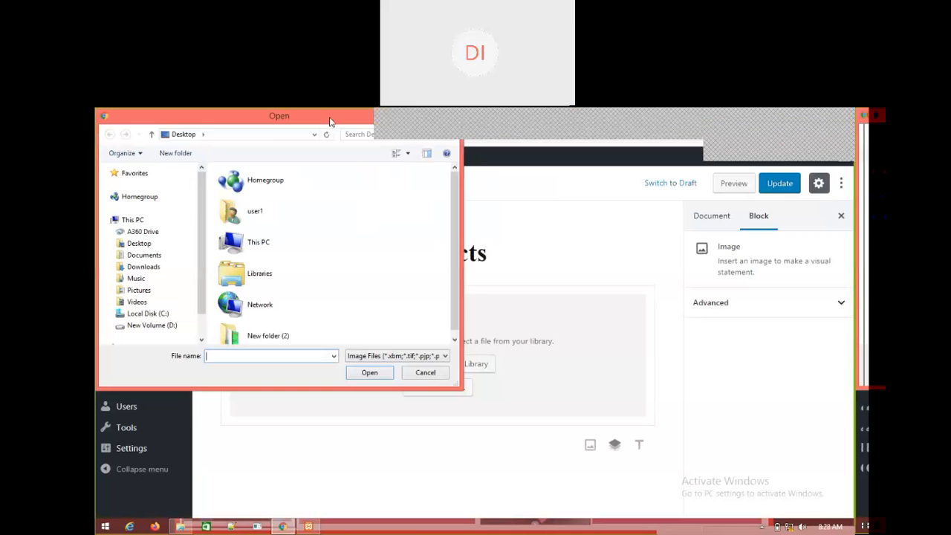
drag(329, 120, 374, 242)
click(498, 237)
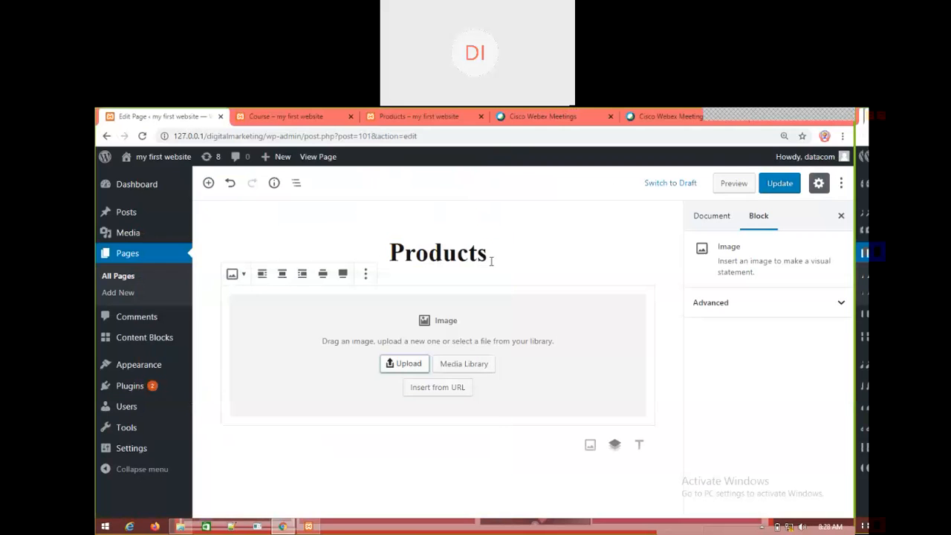
Fill the Image block with the "Coffee time" picture from the media library and update the Products page
click(449, 371)
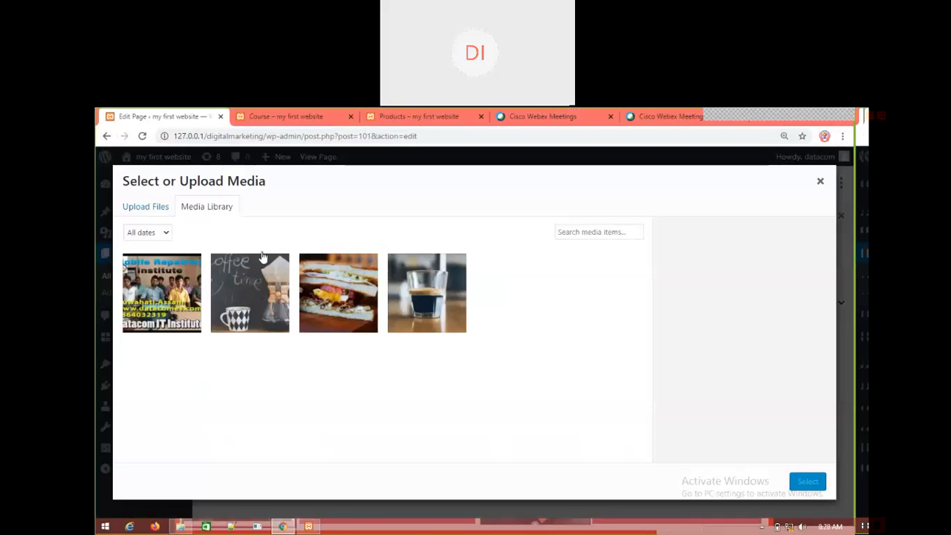
click(257, 295)
click(808, 482)
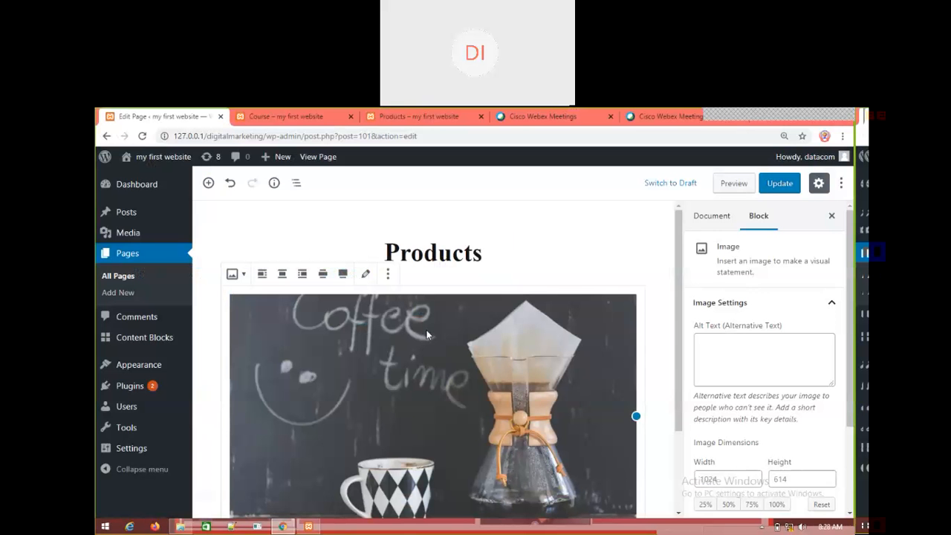
scroll(402, 328, down, 3)
scroll(435, 376, up, 3)
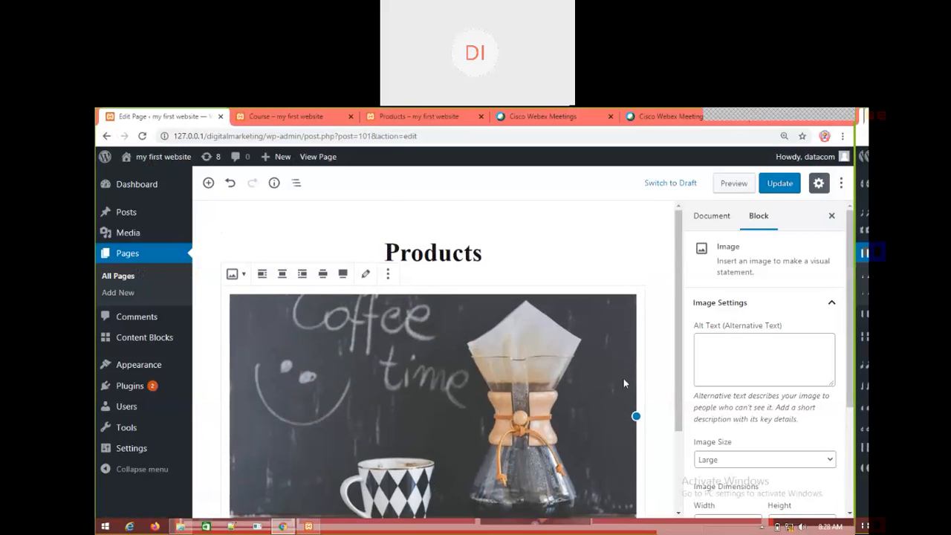
click(780, 187)
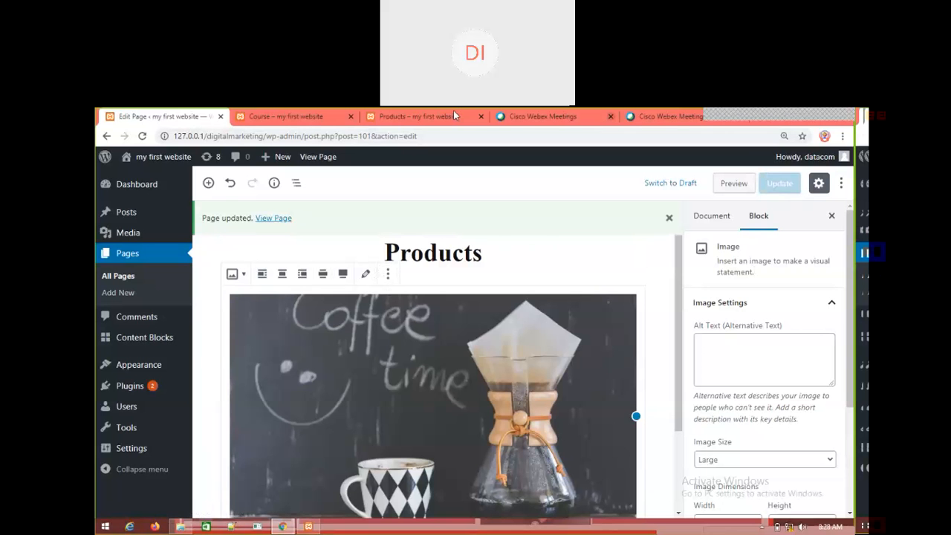
Reload the published Products page in its own browser tab and check how the coffee picture is displayed
click(429, 116)
right_click(290, 219)
click(318, 254)
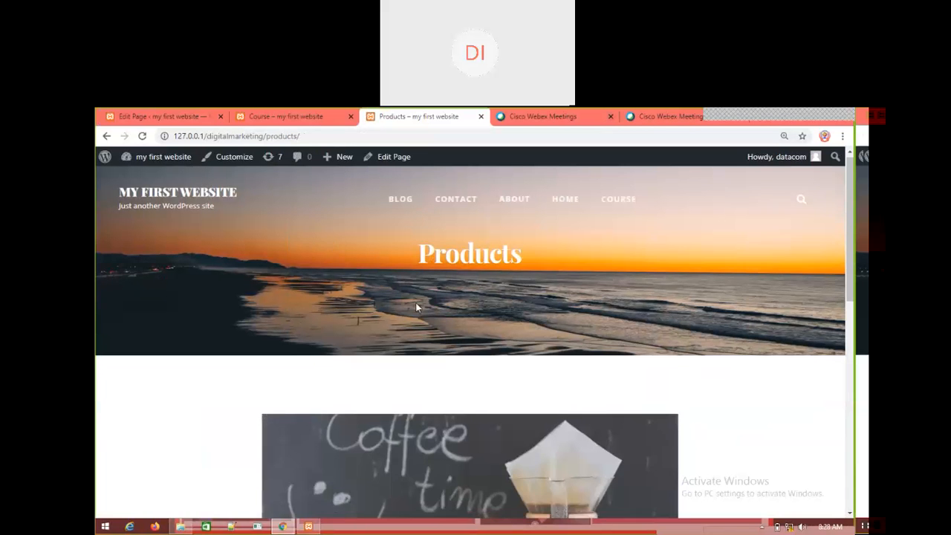
scroll(680, 340, down, 2)
scroll(680, 340, down, 2)
scroll(654, 342, up, 2)
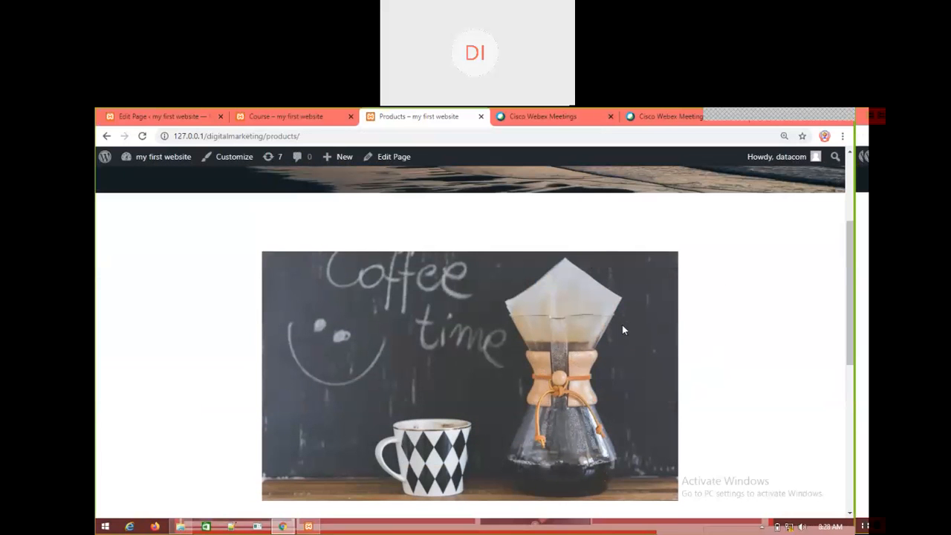
Back in the page editor, add a second Image block with the sandwich picture from the media library and update the page
click(164, 117)
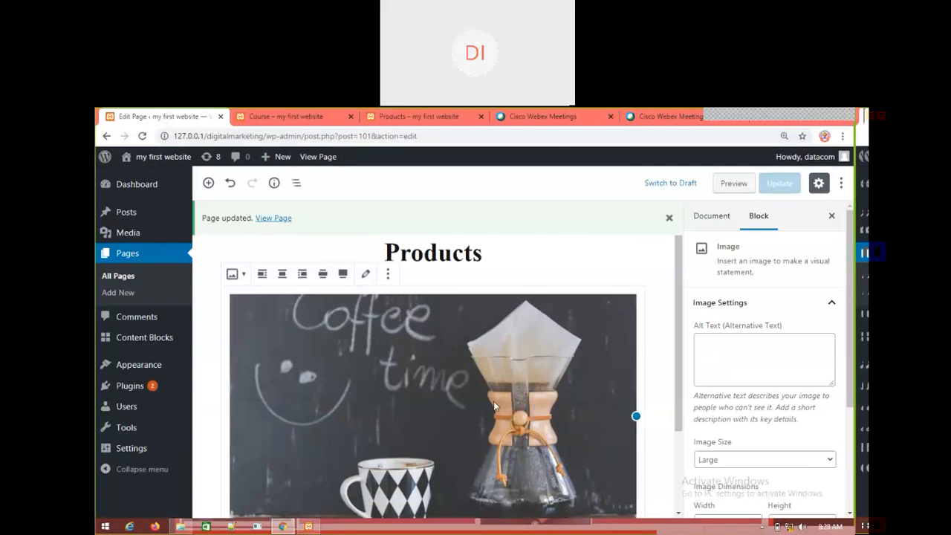
scroll(494, 405, down, 2)
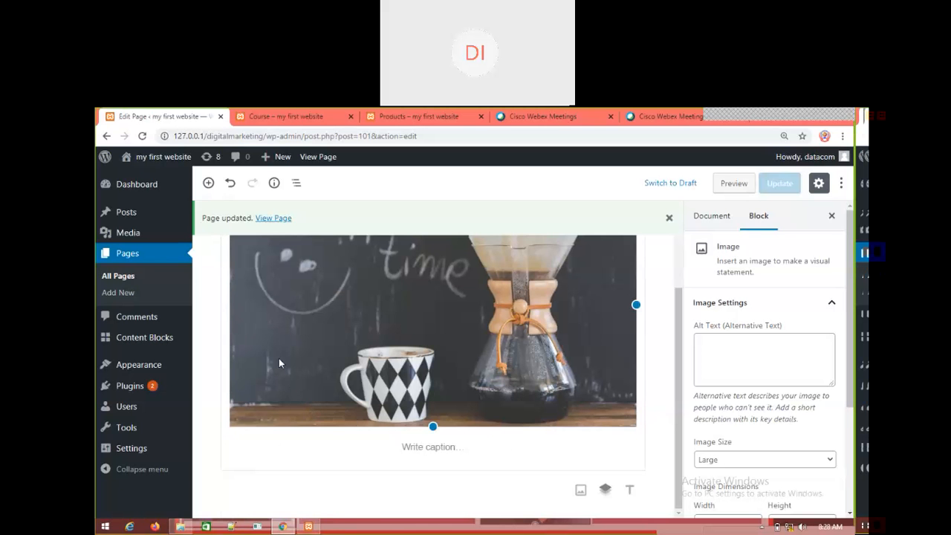
scroll(290, 370, up, 2)
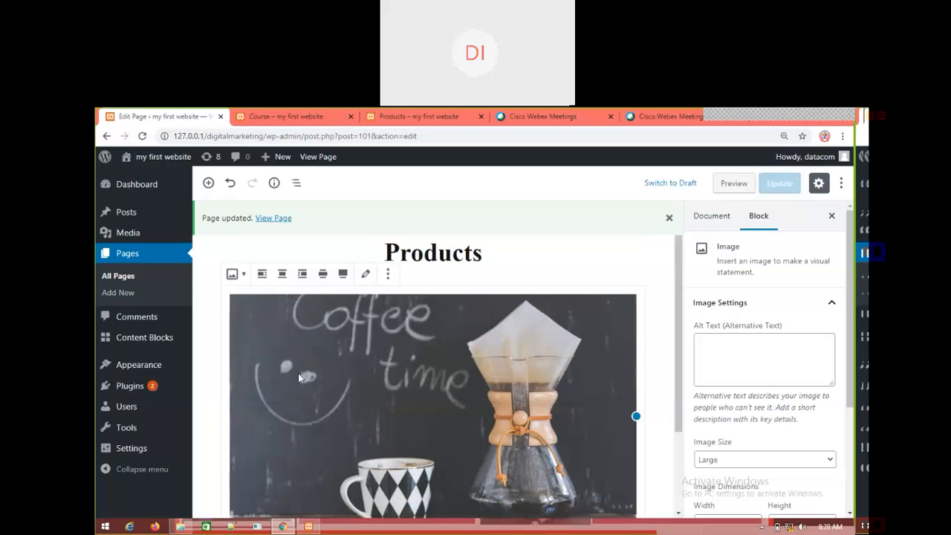
click(208, 184)
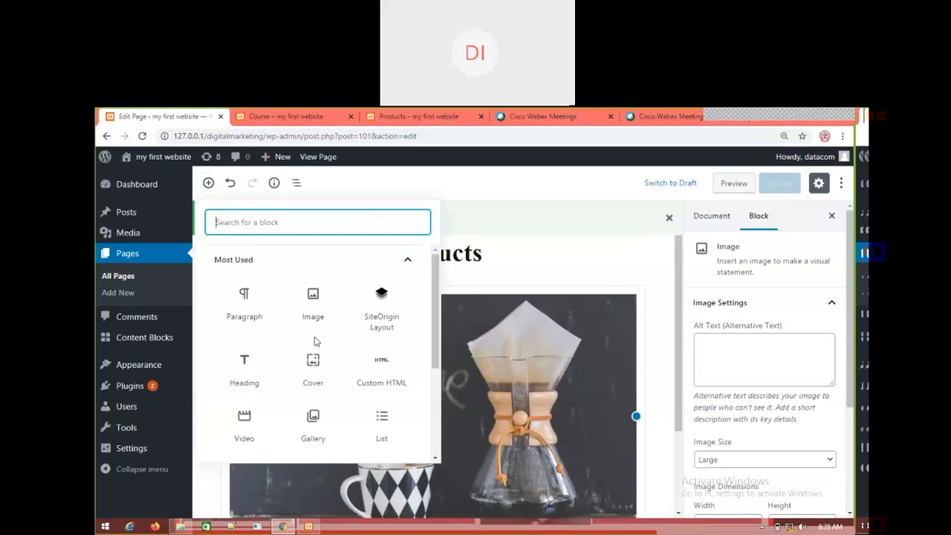
click(312, 311)
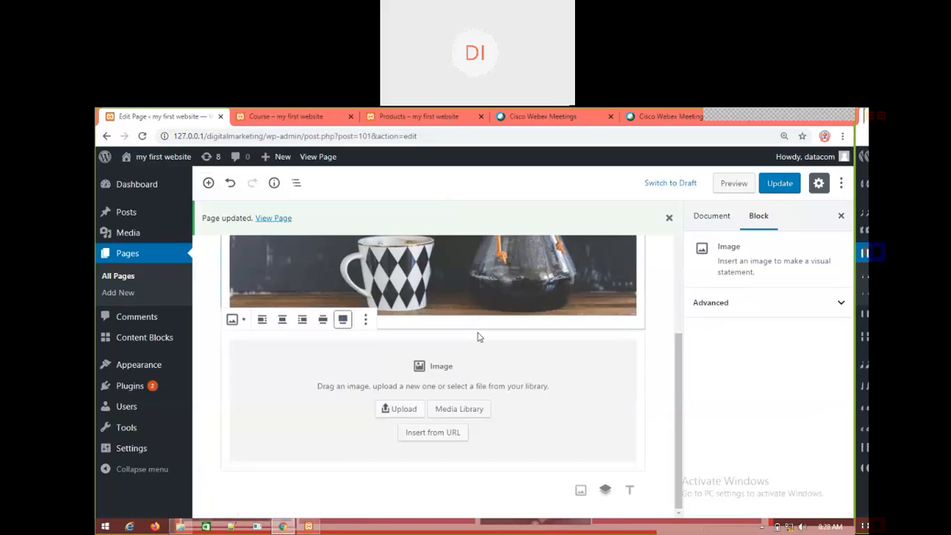
click(449, 409)
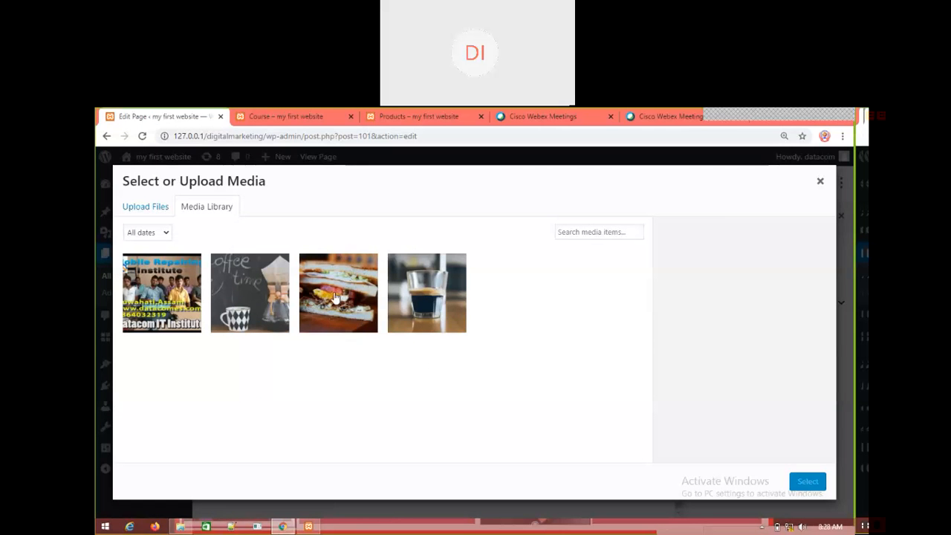
click(336, 297)
click(807, 481)
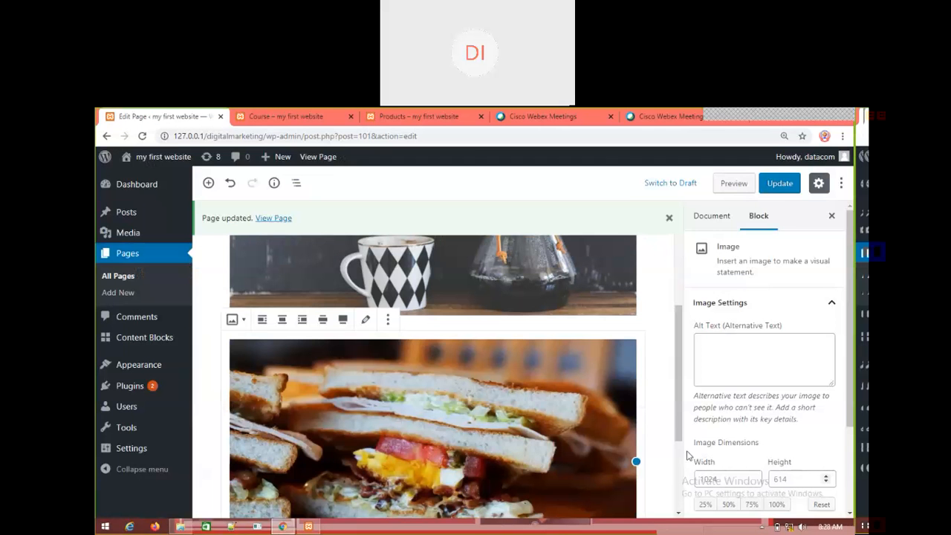
click(779, 186)
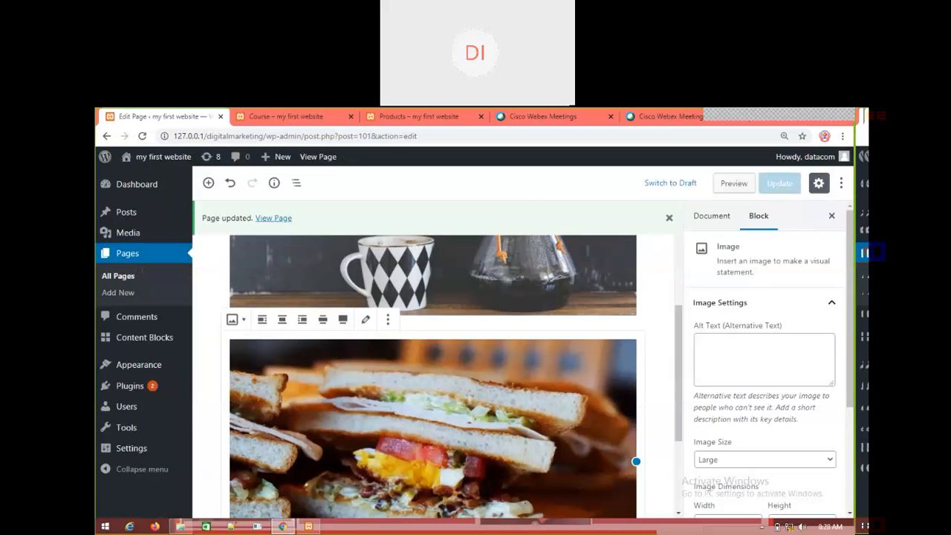
Reload the published Products page and look over the coffee and sandwich pictures
click(287, 116)
click(413, 116)
right_click(219, 235)
click(239, 272)
scroll(368, 317, down, 2)
scroll(383, 318, up, 2)
scroll(446, 368, down, 6)
scroll(466, 319, up, 5)
scroll(417, 328, up, 1)
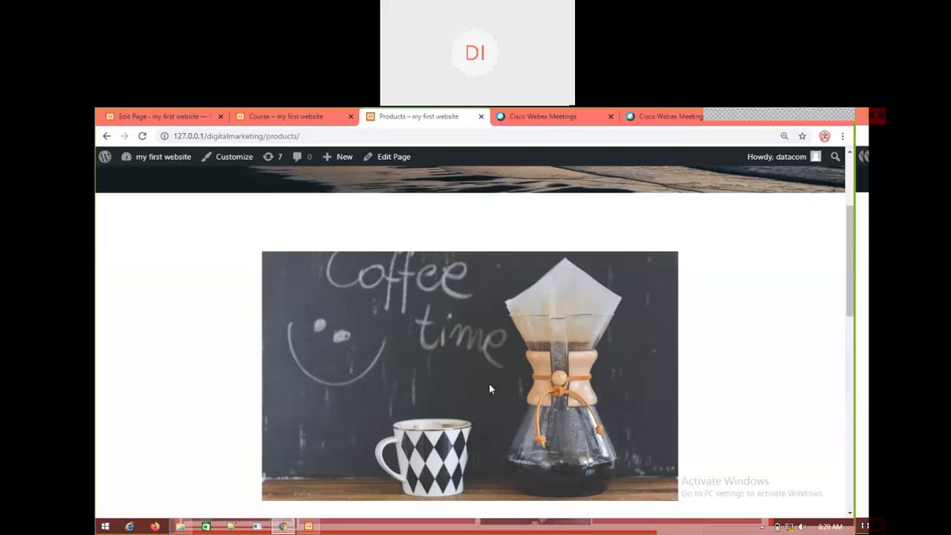
scroll(489, 384, down, 5)
Return to the page editor, add an H2 Heading block reading "WELCOME TO DATACOM" below the sandwich picture, and update the page
click(163, 116)
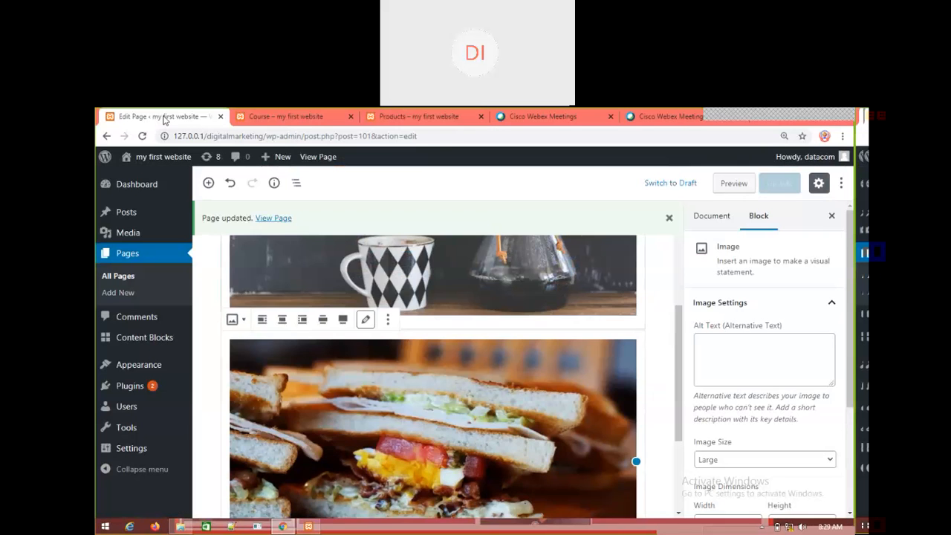
click(209, 183)
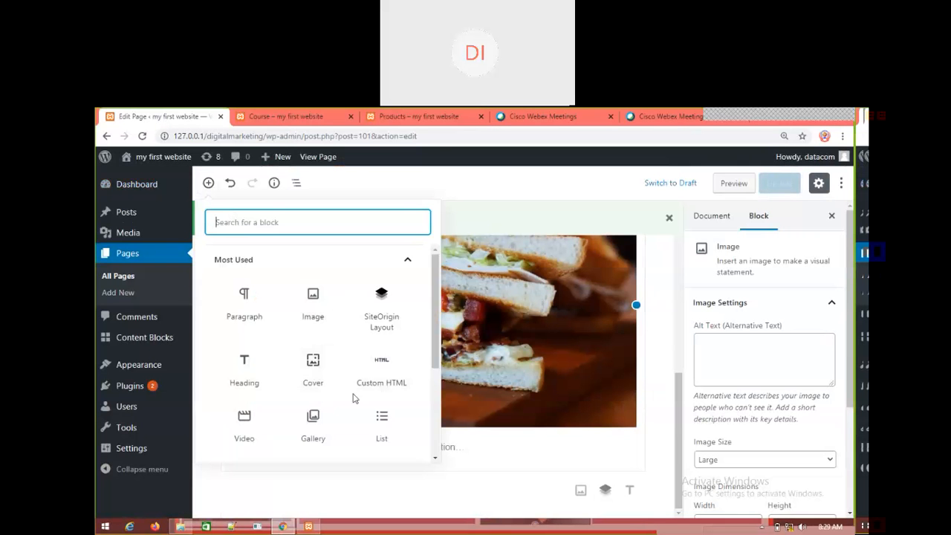
click(248, 383)
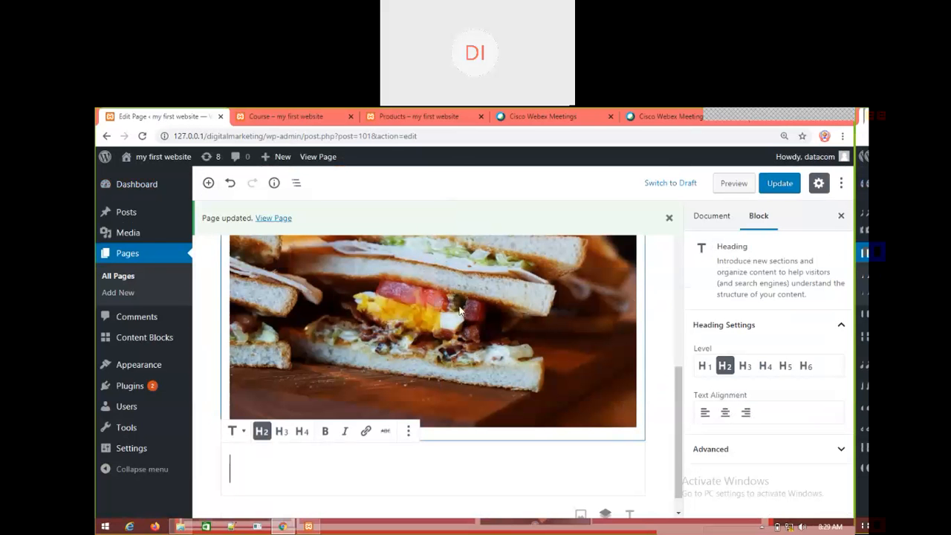
text(wel)
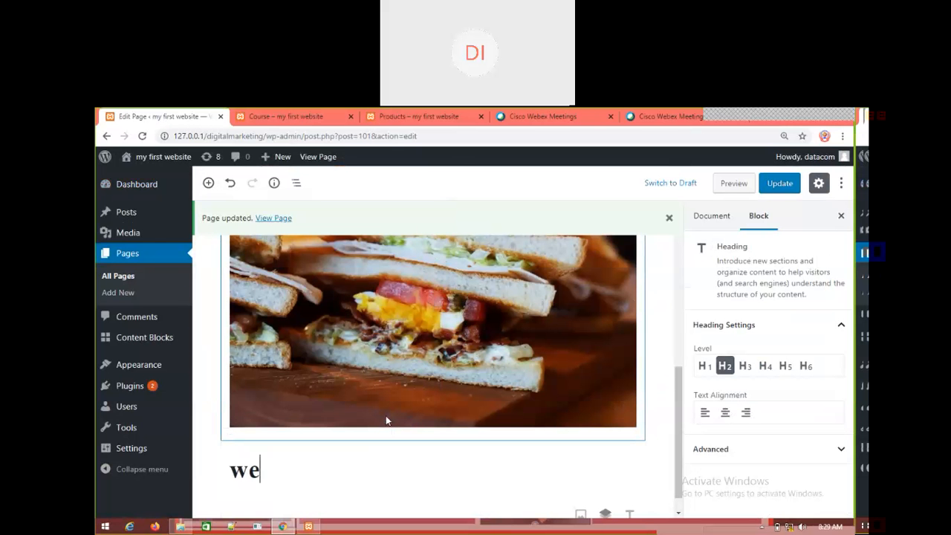
key(BackSpace)
key(BackSpace)
key(BackSpace)
text(WELC)
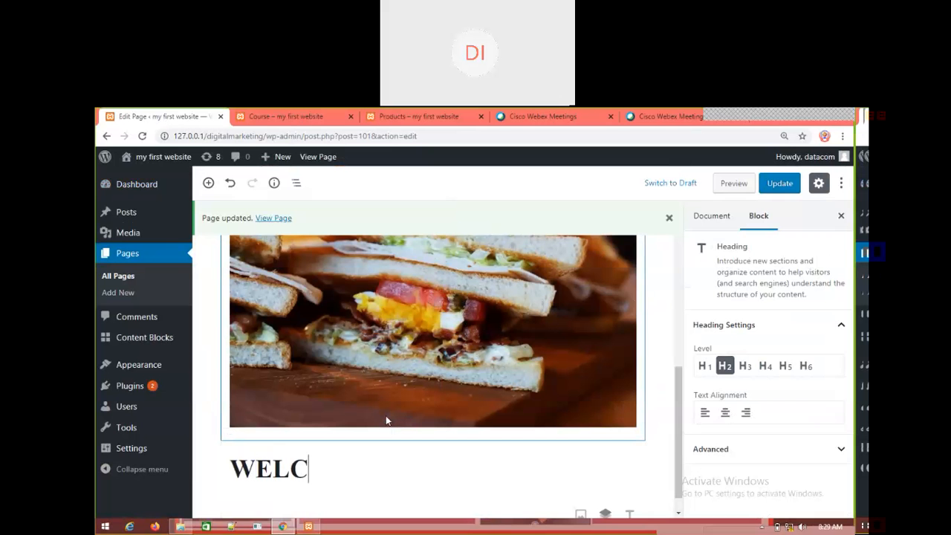
text(OME TO)
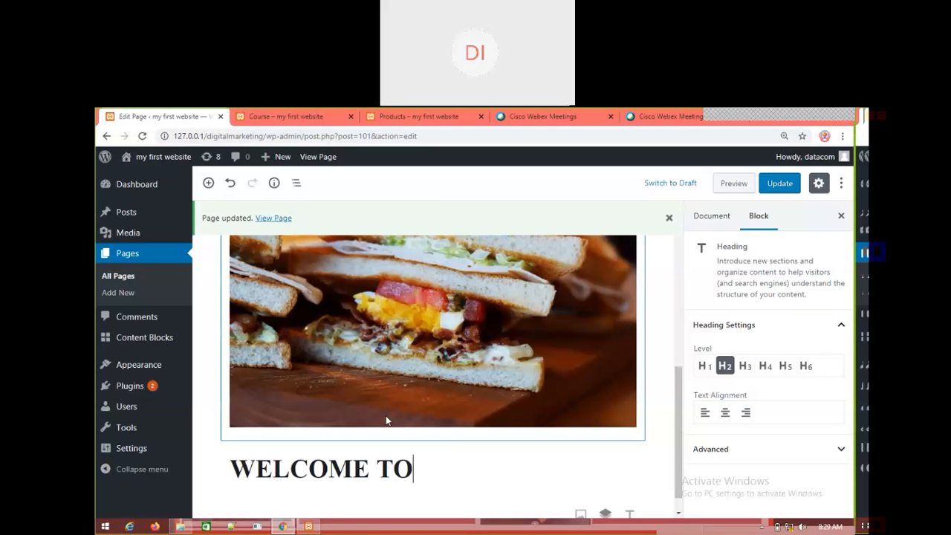
text( DATACOM)
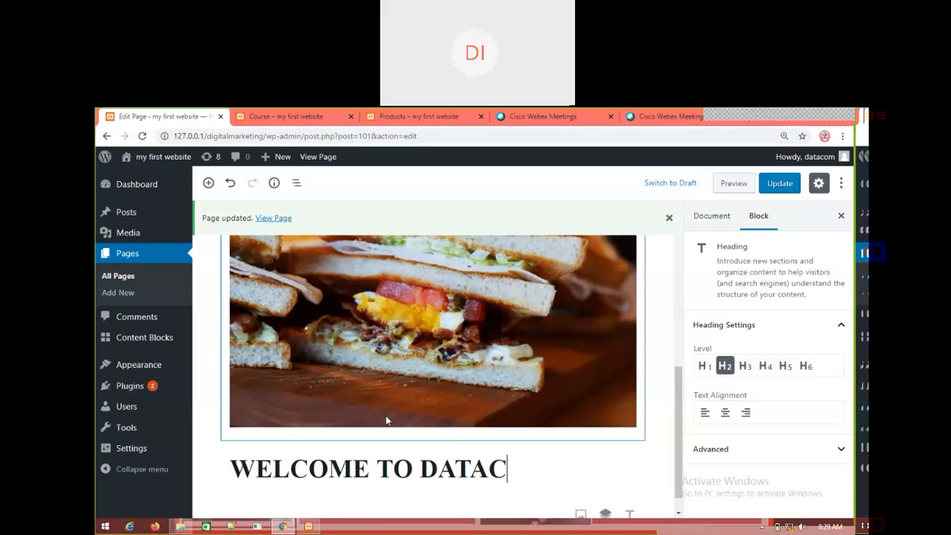
click(780, 187)
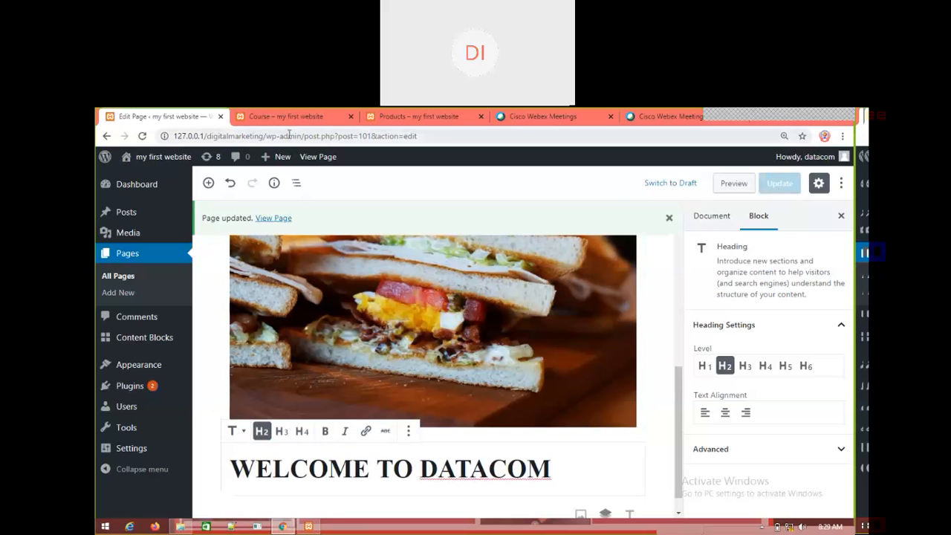
Reload the published Products page and review the whole layout from the header to the heading below the pictures
click(428, 116)
right_click(224, 242)
click(251, 281)
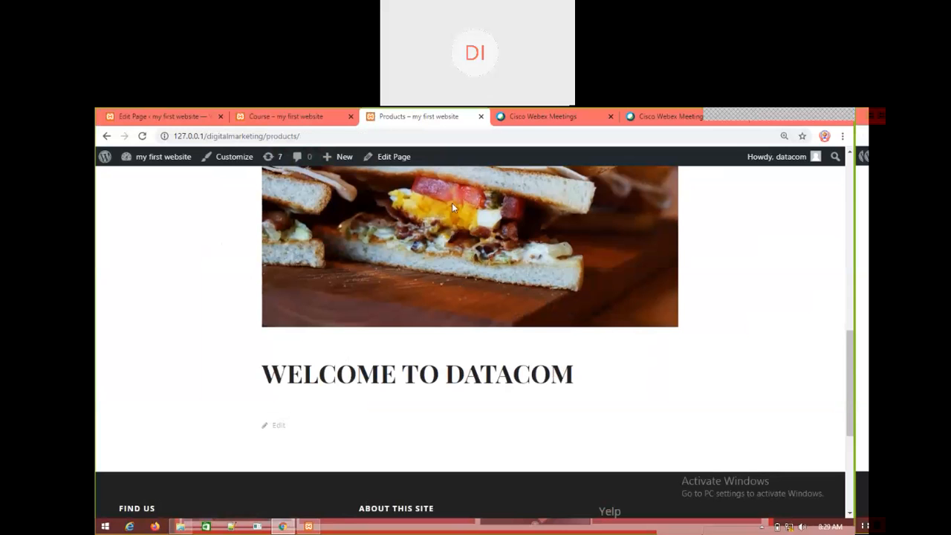
scroll(466, 323, down, 2)
scroll(450, 302, up, 3)
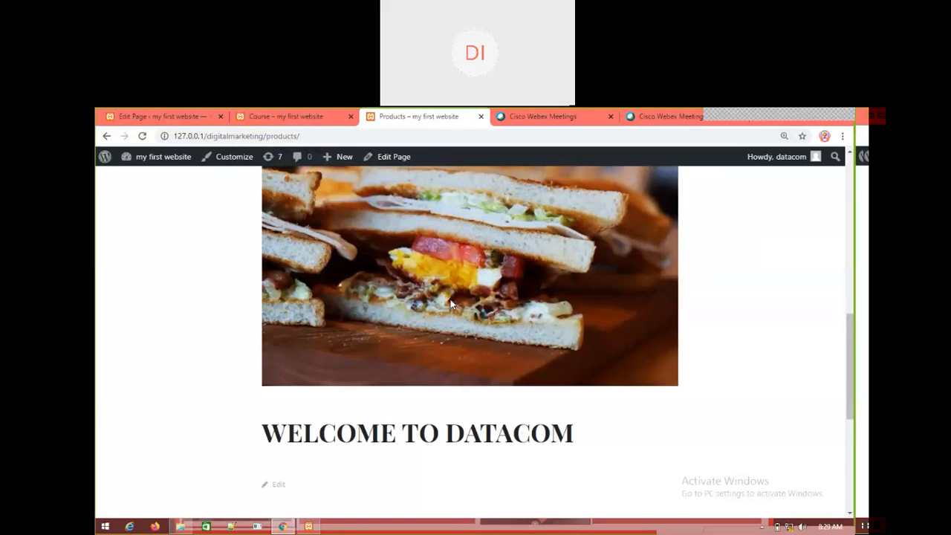
scroll(449, 304, up, 4)
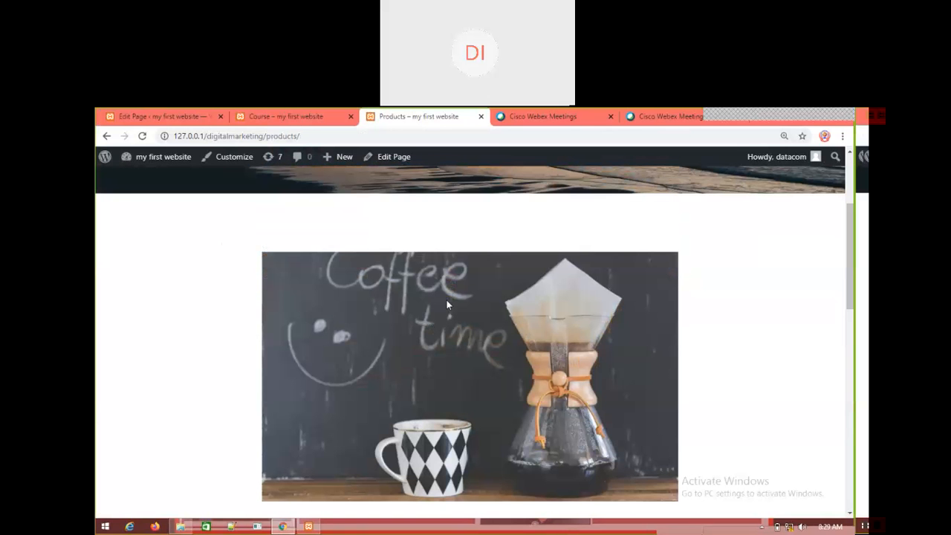
scroll(446, 297, down, 6)
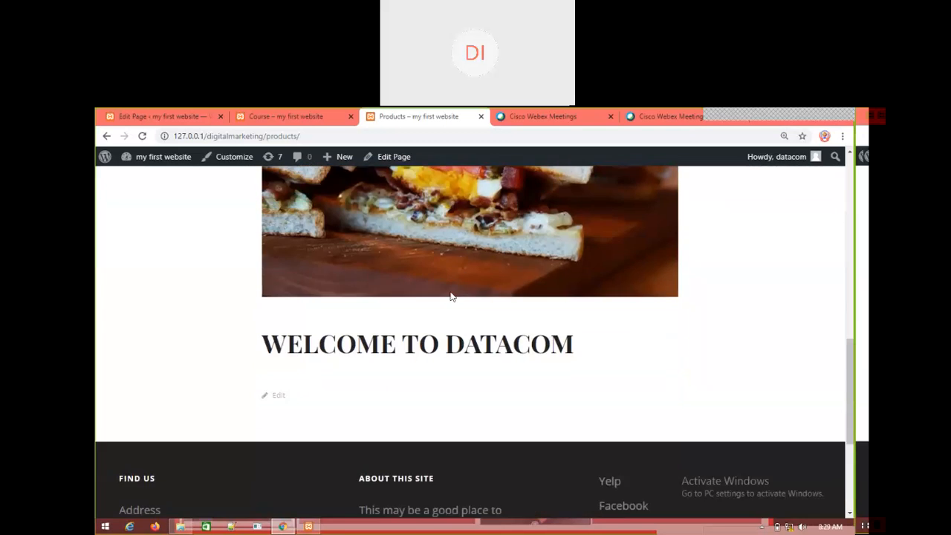
scroll(450, 297, up, 6)
scroll(401, 280, down, 2)
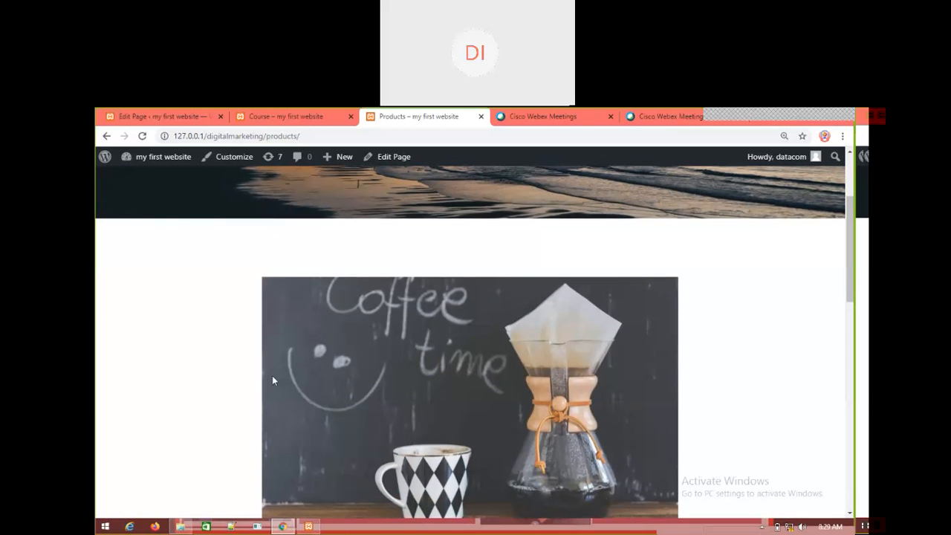
scroll(276, 376, down, 10)
scroll(458, 268, up, 3)
scroll(468, 275, up, 8)
scroll(494, 354, down, 3)
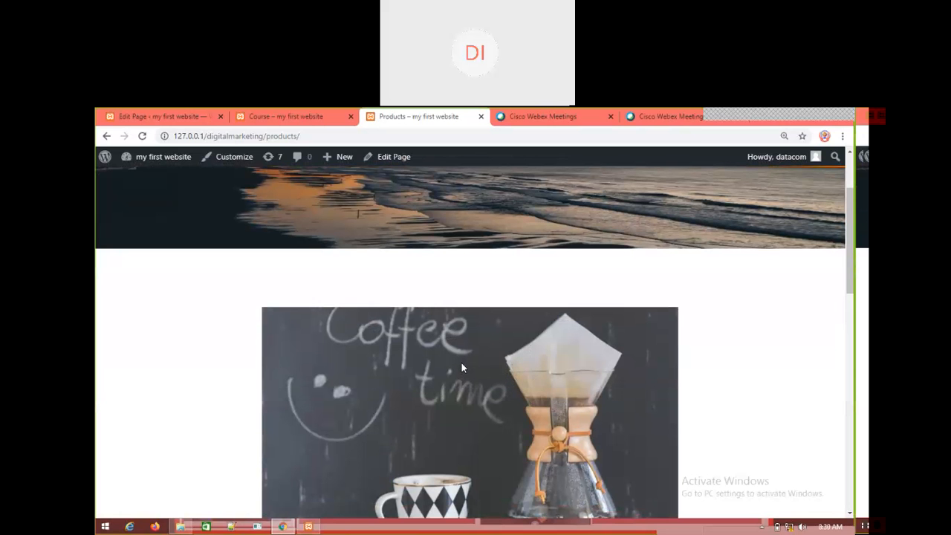
scroll(461, 362, down, 5)
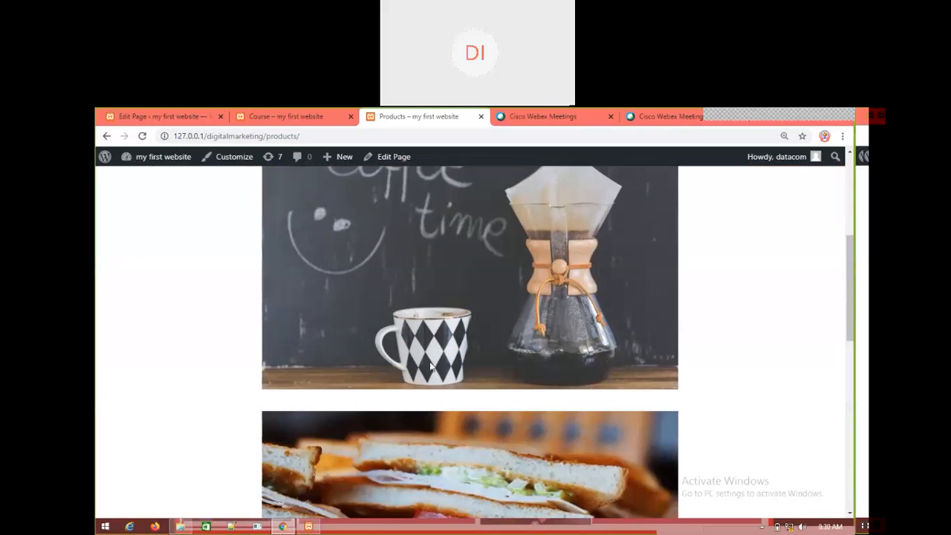
scroll(410, 362, up, 7)
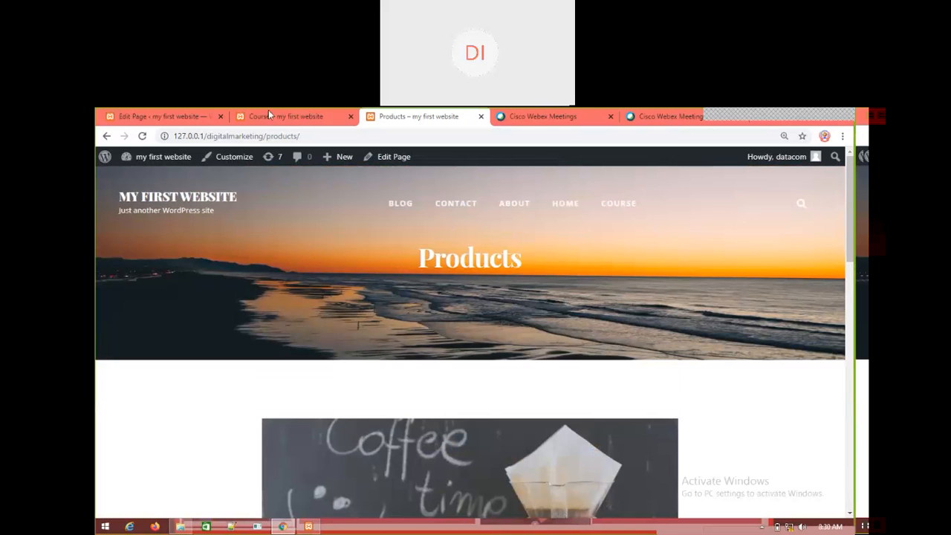
In the page editor, remove the heading, sandwich picture and coffee picture blocks from the Products page and update it
click(152, 118)
scroll(379, 347, down, 1)
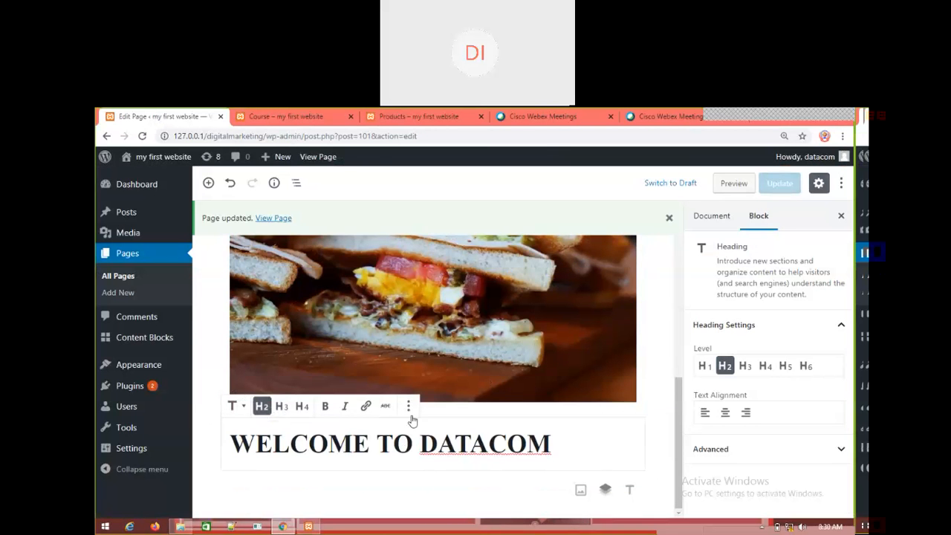
click(431, 373)
scroll(606, 328, up, 3)
scroll(605, 328, up, 5)
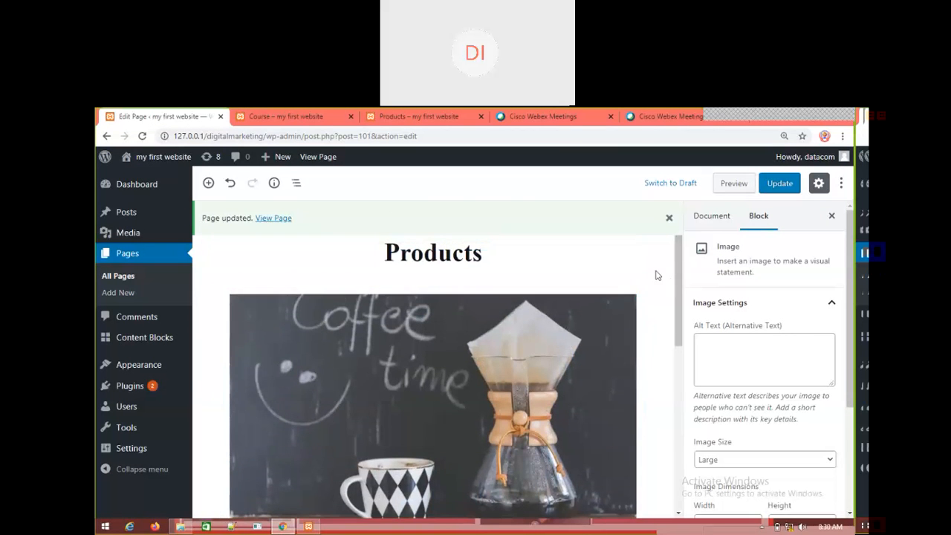
scroll(463, 428, down, 3)
click(387, 320)
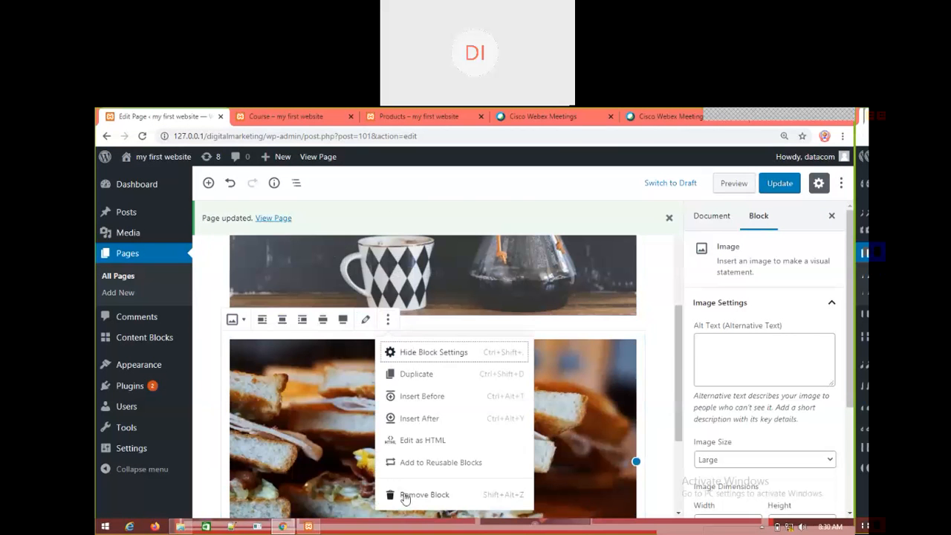
click(406, 496)
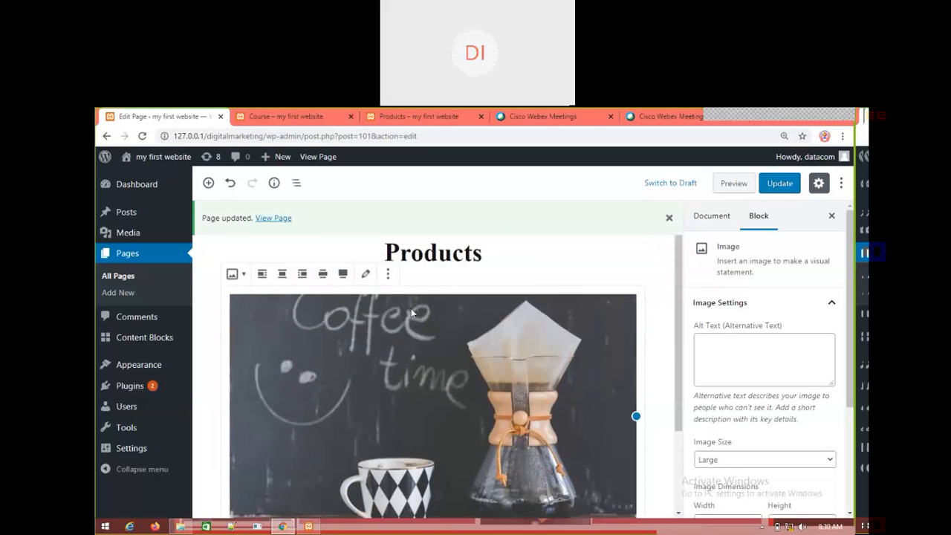
click(395, 278)
click(434, 457)
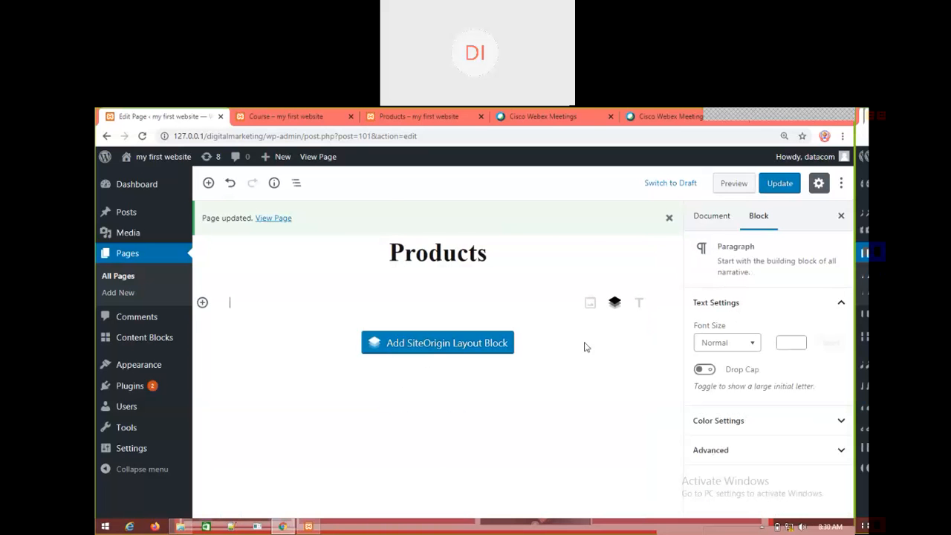
click(779, 186)
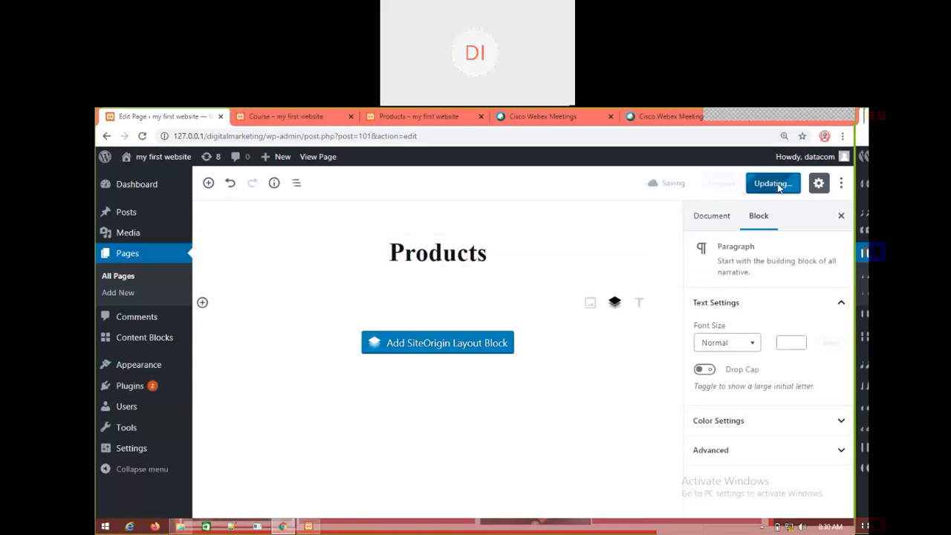
Reload the published Products page to check it without its content blocks and return to the page editor
click(410, 119)
key(F5)
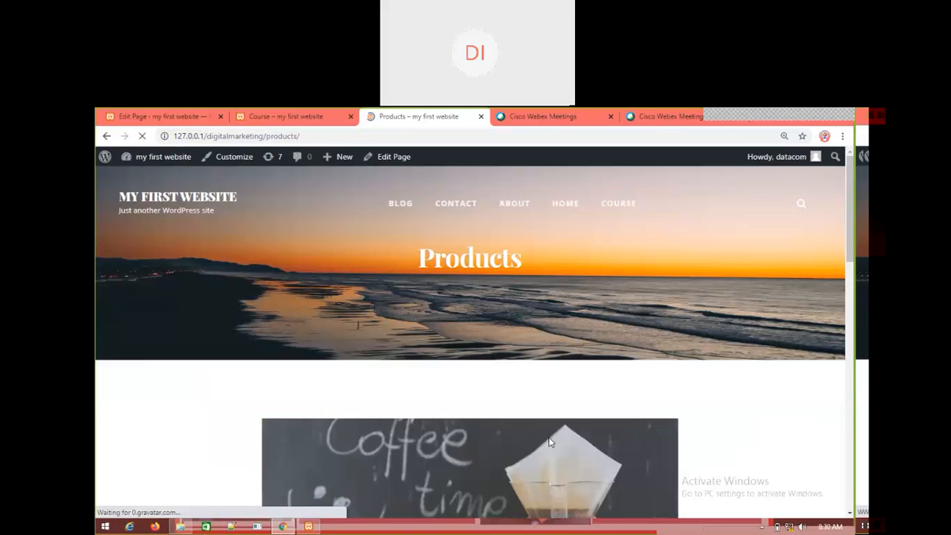
key(ctrl+shift+Tab)
key(ctrl+shift+Tab)
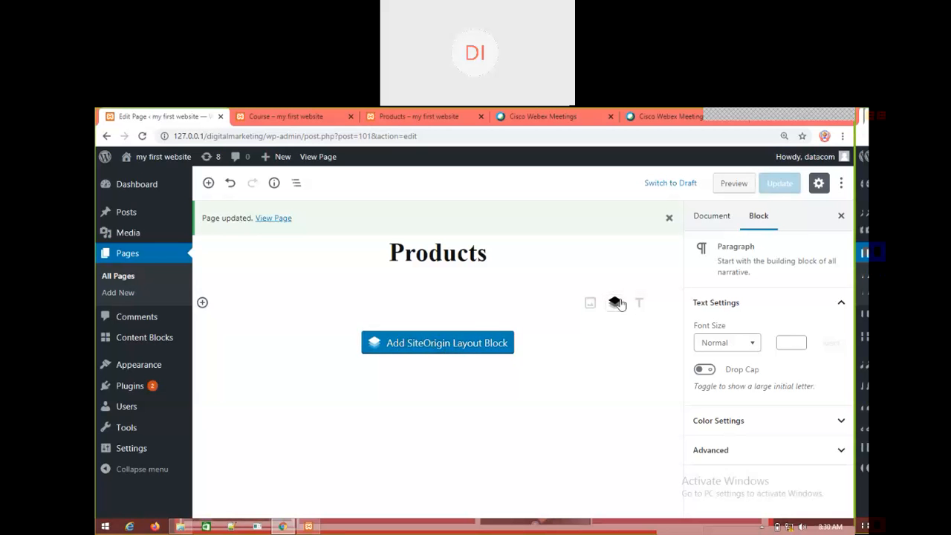
Add a SiteOrigin Layout block to the Products page and glance at the published Course page
click(407, 344)
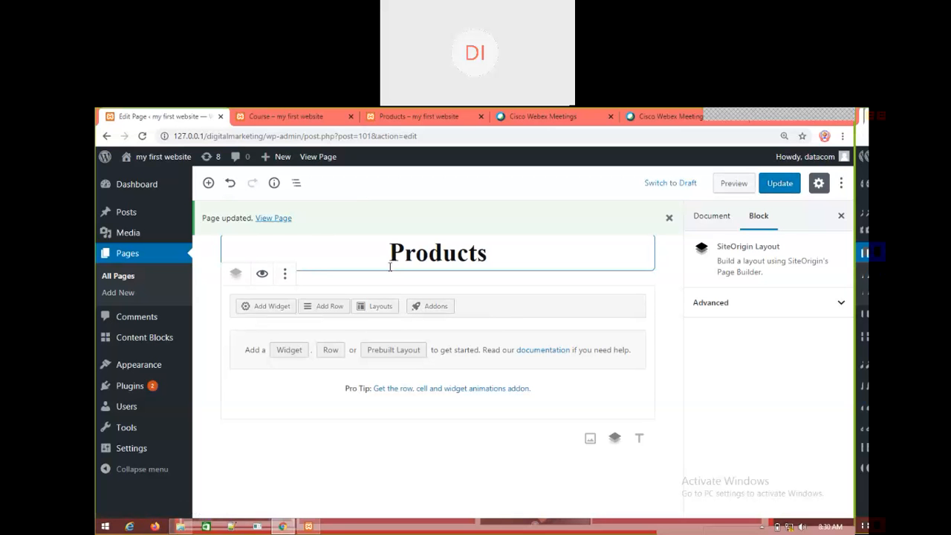
click(291, 118)
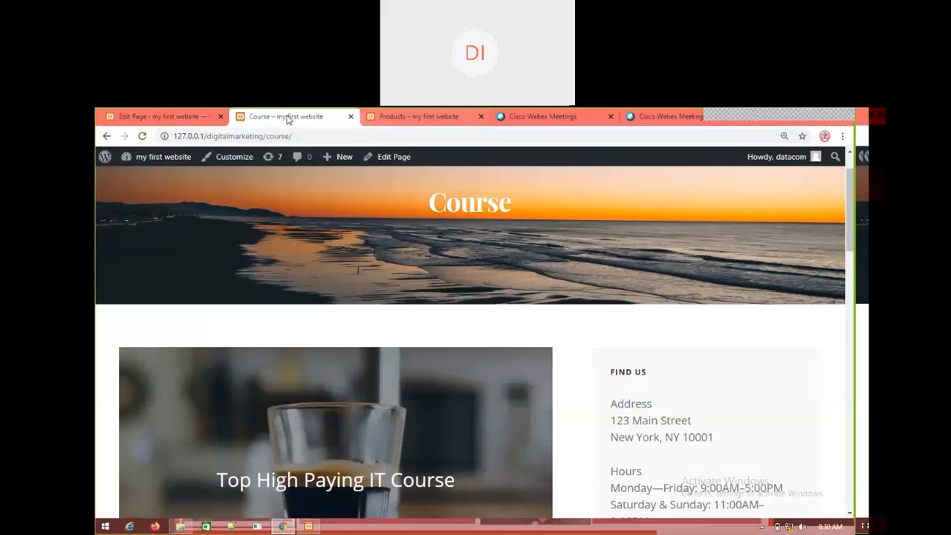
click(176, 107)
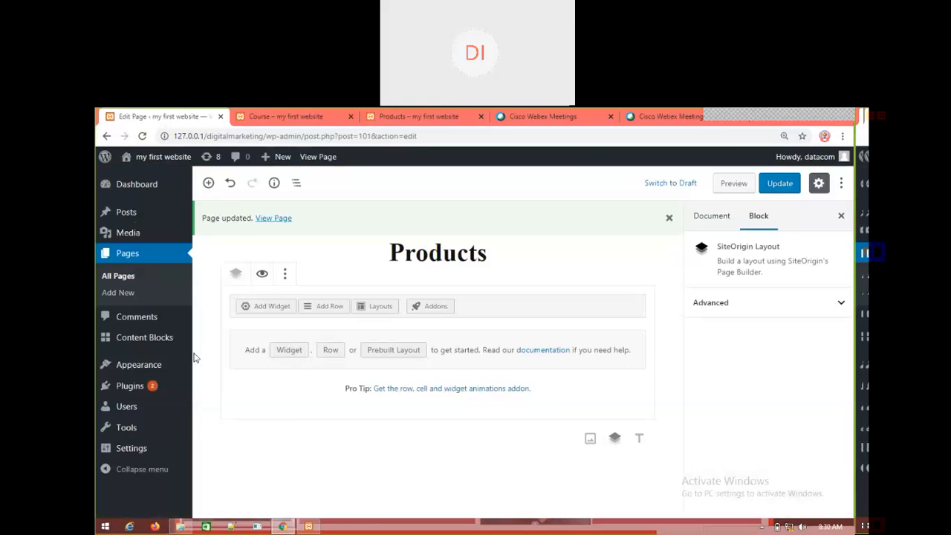
Leave the page editor without saving, open the Widgets screen, and examine the available widgets and the header, sidebar and footer areas
mouse_move(133, 392)
mouse_move(132, 365)
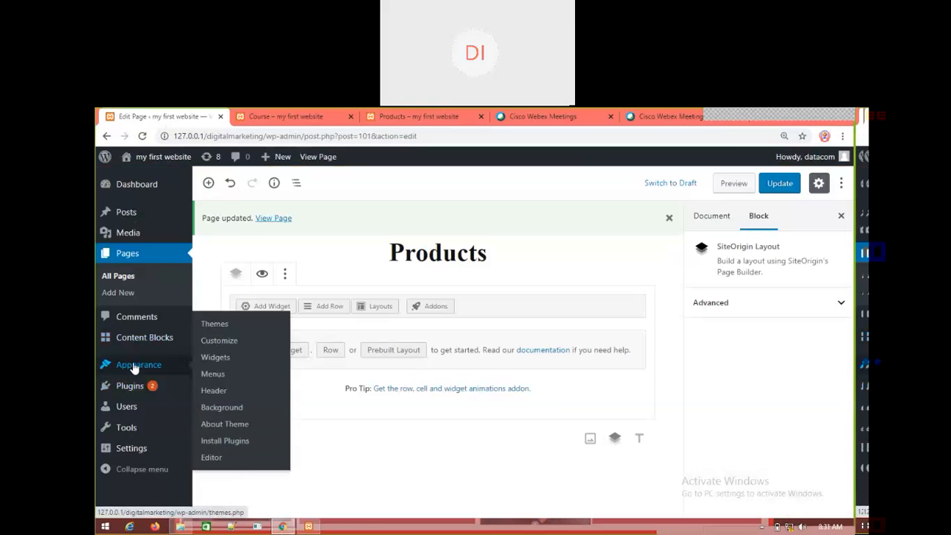
click(216, 357)
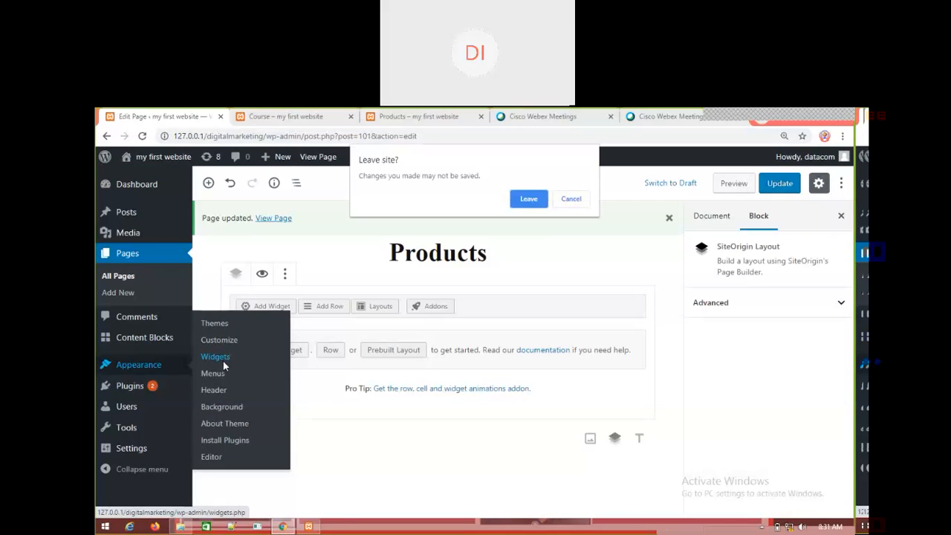
click(529, 199)
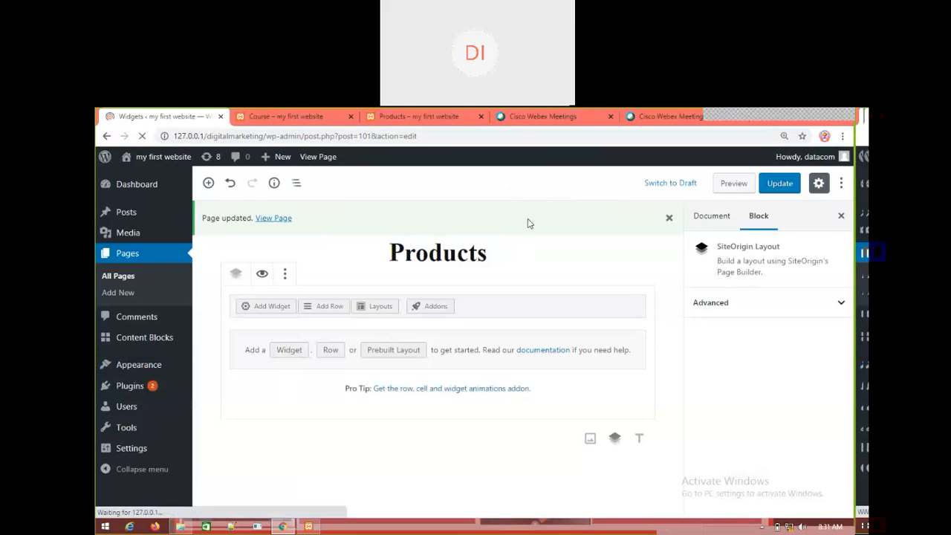
scroll(497, 318, down, 3)
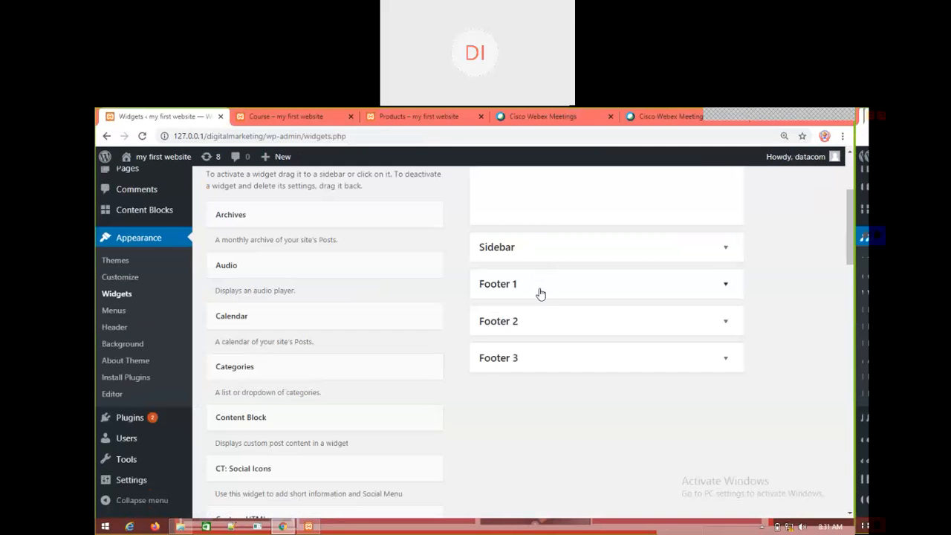
scroll(536, 338, up, 3)
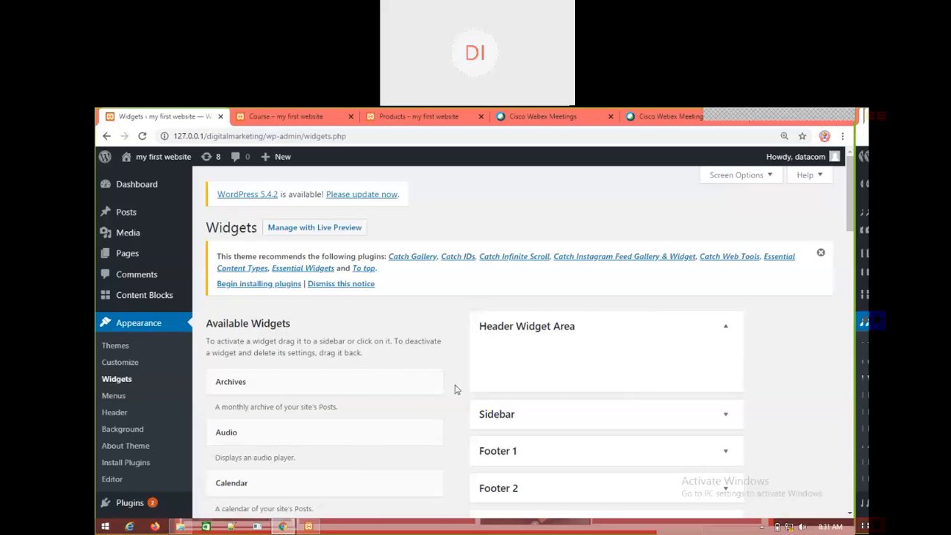
scroll(555, 344, down, 3)
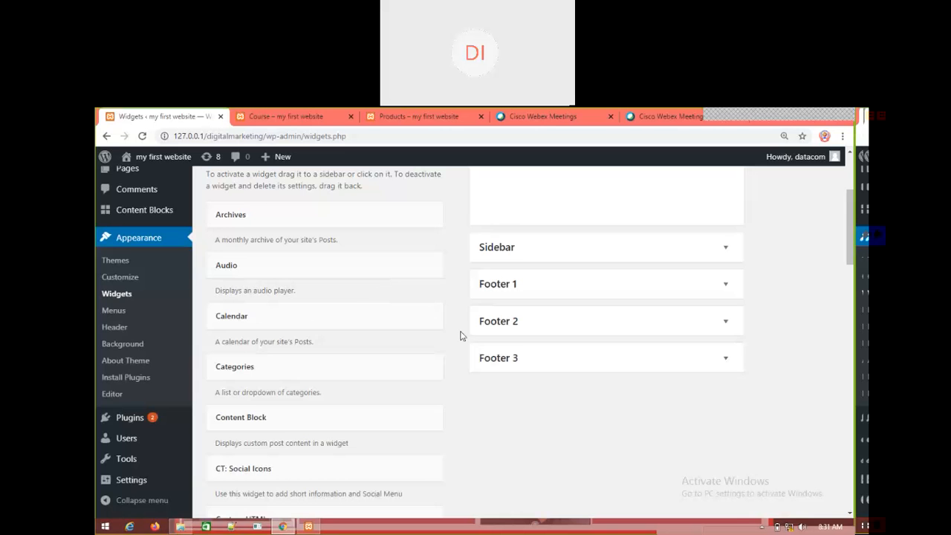
scroll(510, 357, up, 3)
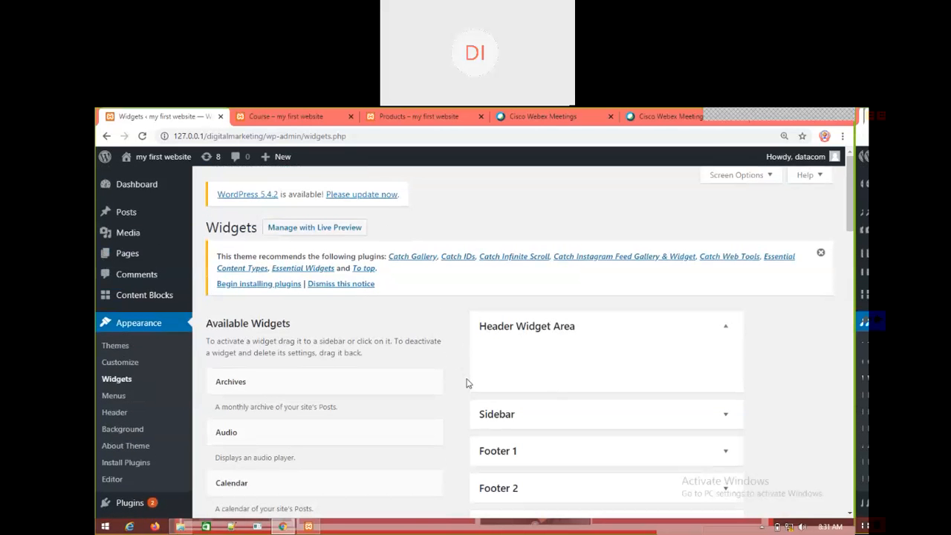
Compare the published Course and Products pages and return to the Widgets screen
click(296, 119)
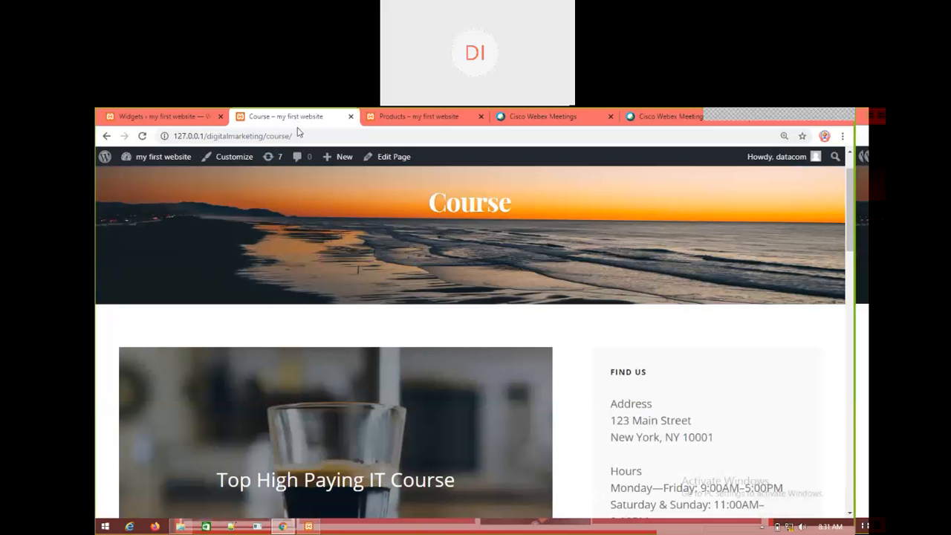
click(394, 117)
key(ctrl+1)
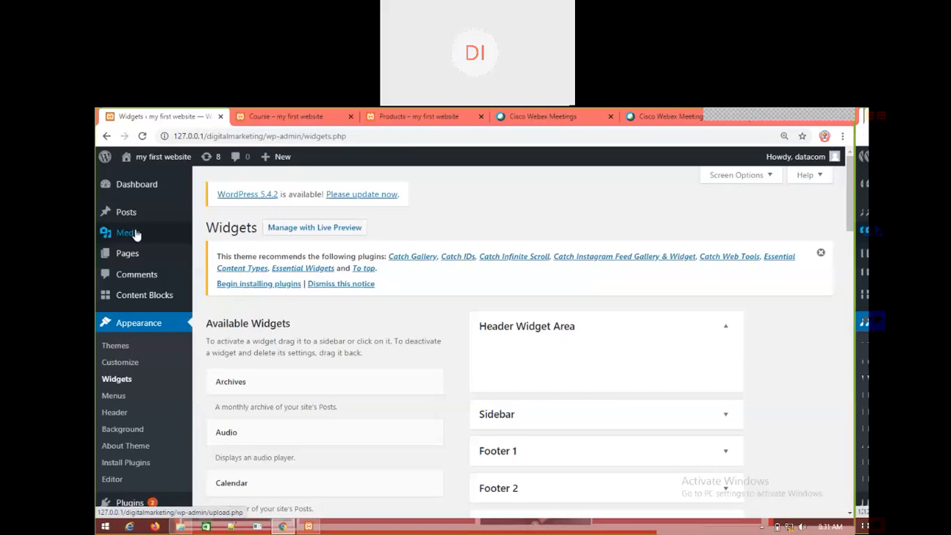
Open the Products page for editing from the list of all pages and add a SiteOrigin Layout block
mouse_move(133, 246)
click(222, 255)
scroll(268, 364, down, 5)
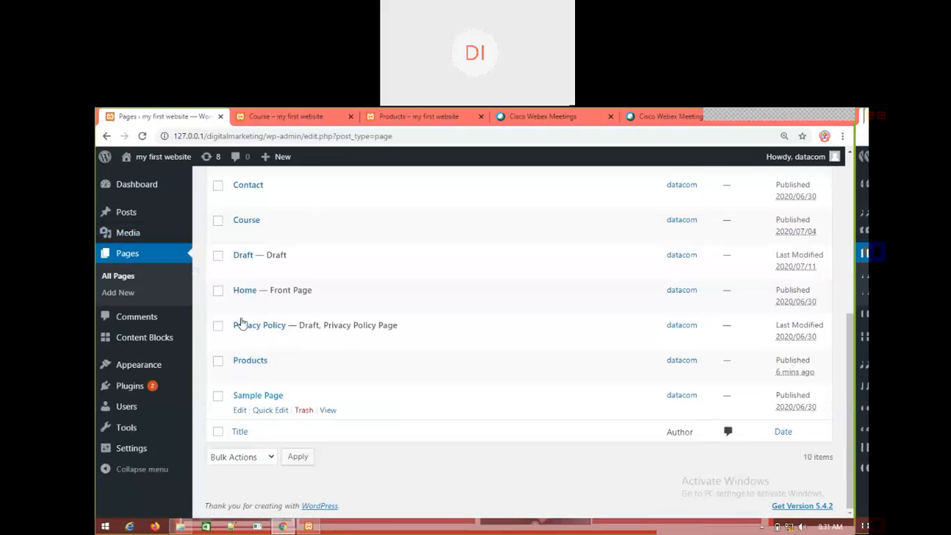
scroll(253, 298, up, 1)
scroll(256, 301, up, 1)
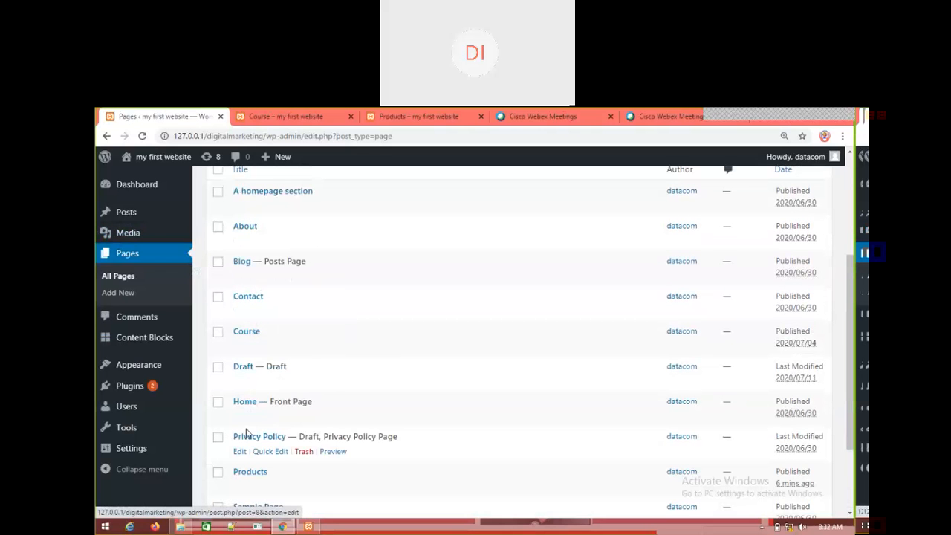
scroll(245, 446, down, 3)
click(241, 378)
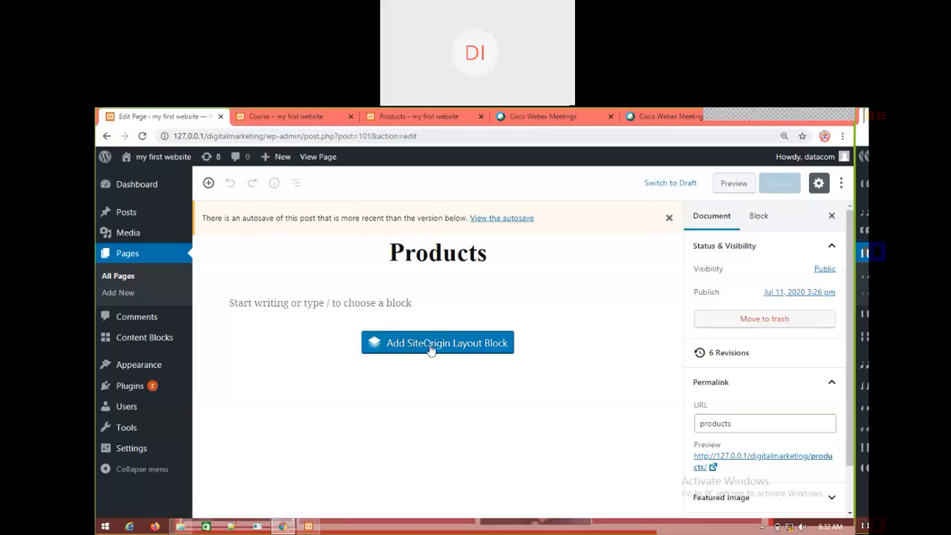
click(456, 349)
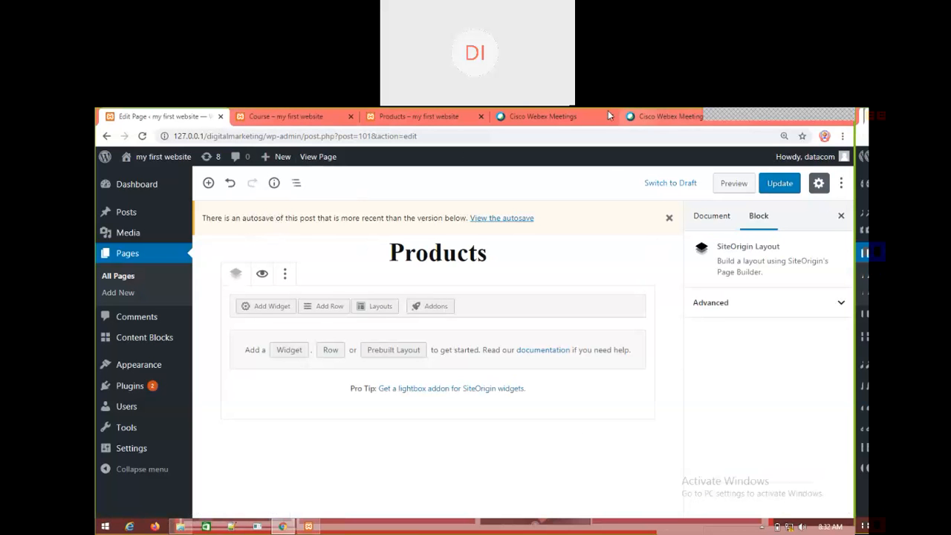
Switch to the Cisco Webex meeting page and look through the meeting details
click(662, 113)
scroll(399, 394, down, 1)
scroll(398, 394, down, 3)
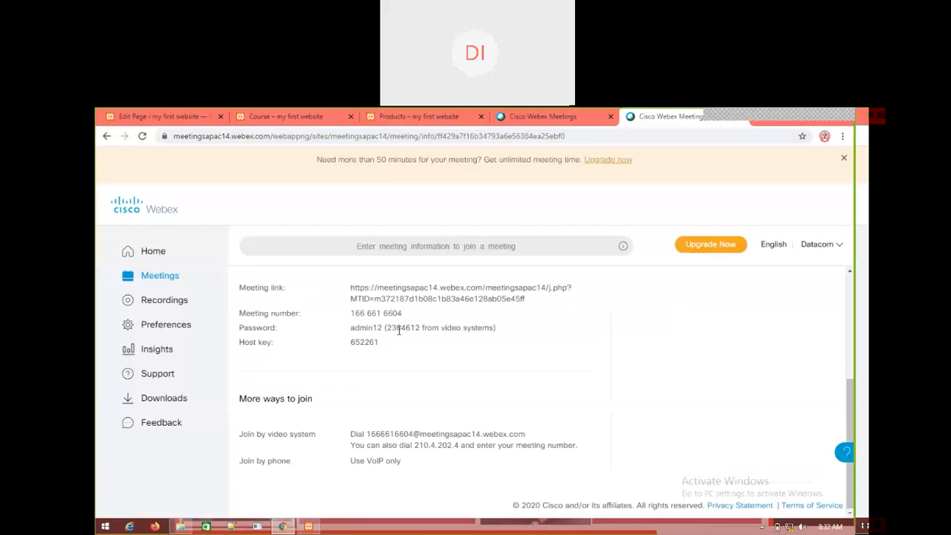
scroll(401, 327, up, 3)
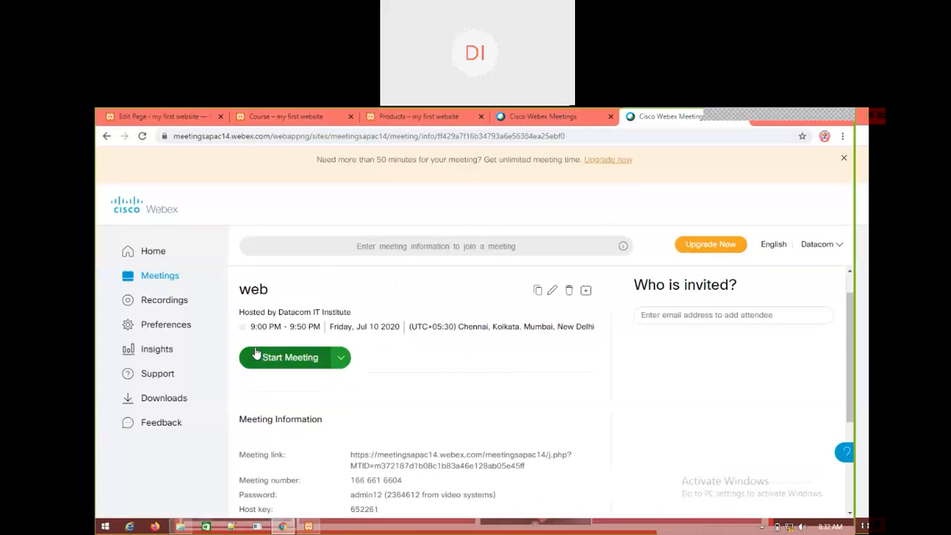
scroll(390, 378, down, 2)
scroll(389, 377, down, 1)
Highlight the meeting number in the meeting information to read it out
drag(404, 316, 346, 329)
click(336, 320)
triple_click(405, 316)
click(405, 346)
triple_click(405, 314)
click(401, 312)
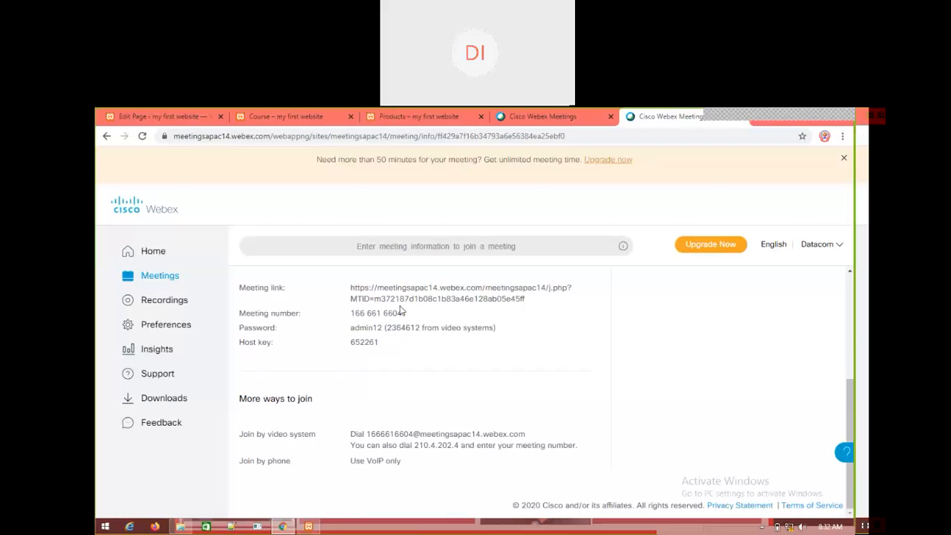
triple_click(401, 313)
click(401, 313)
triple_click(400, 313)
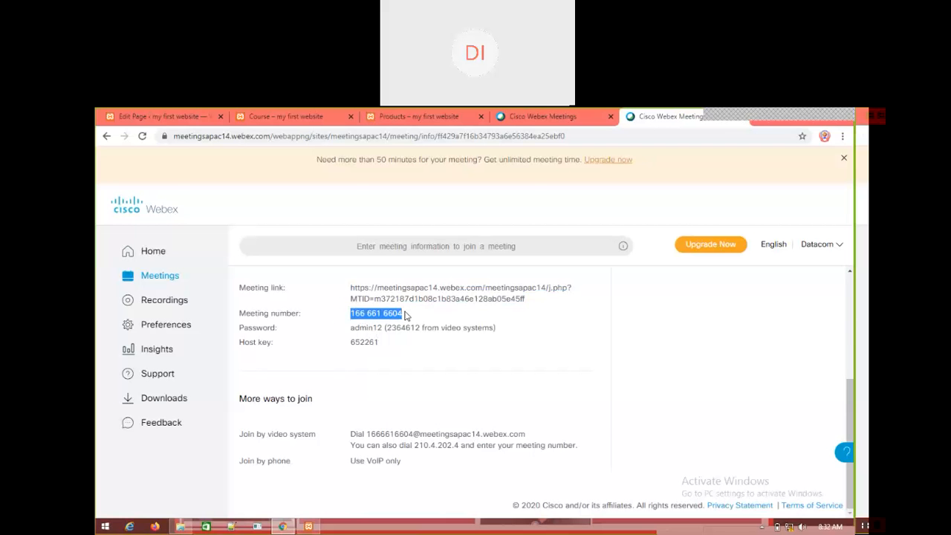
triple_click(397, 313)
triple_click(365, 316)
click(380, 328)
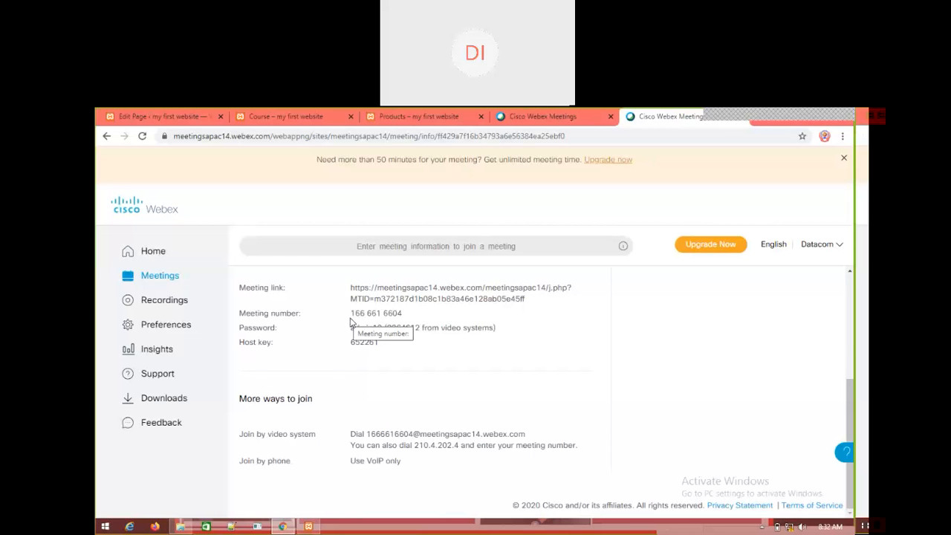
triple_click(353, 320)
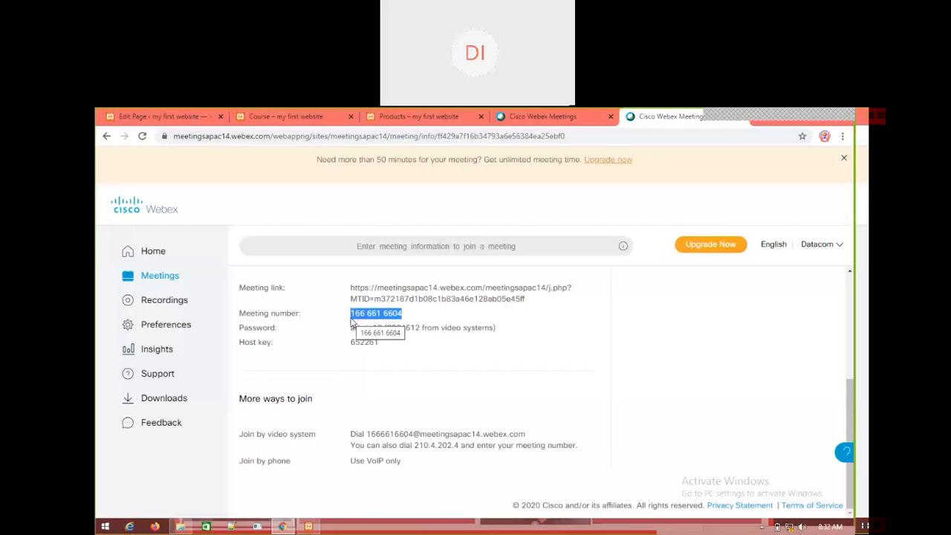
click(354, 320)
triple_click(355, 320)
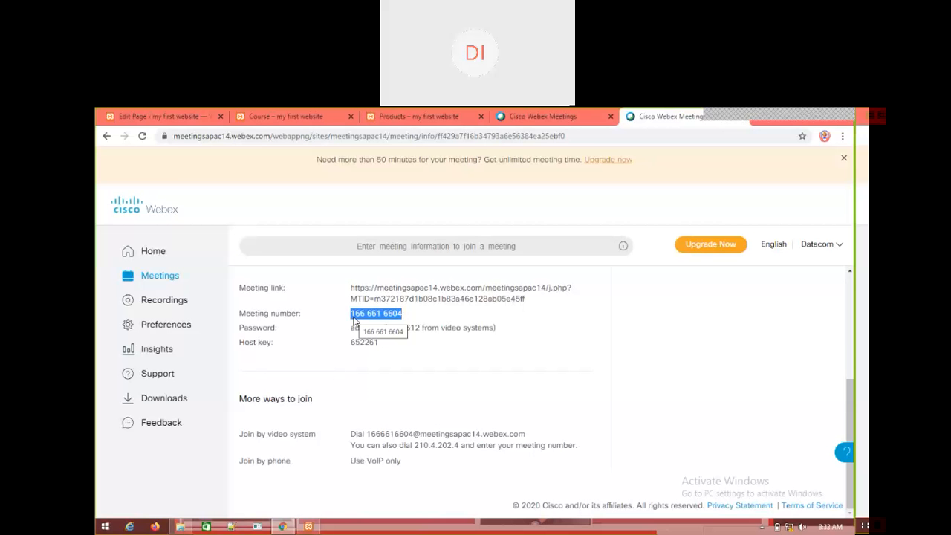
click(283, 391)
Return to the WordPress site and look over the published Products page
click(166, 115)
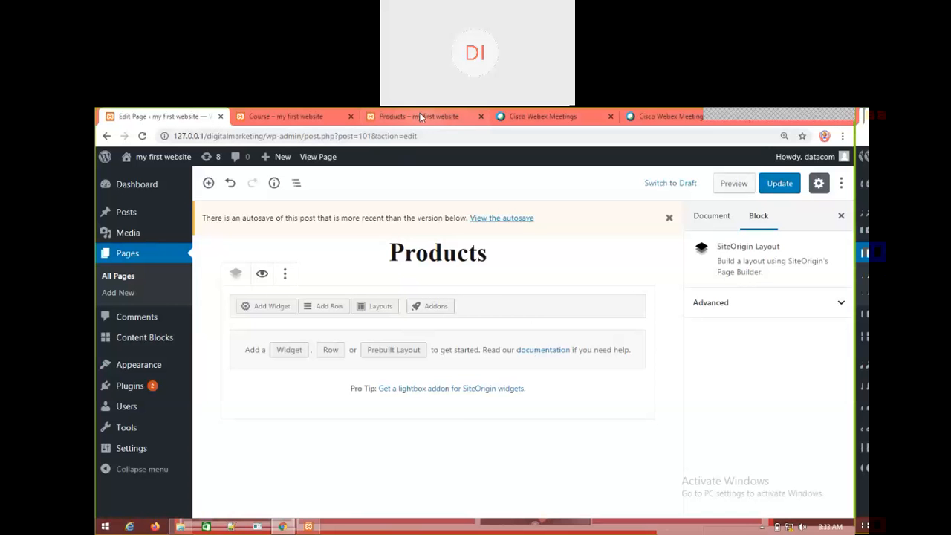
click(439, 119)
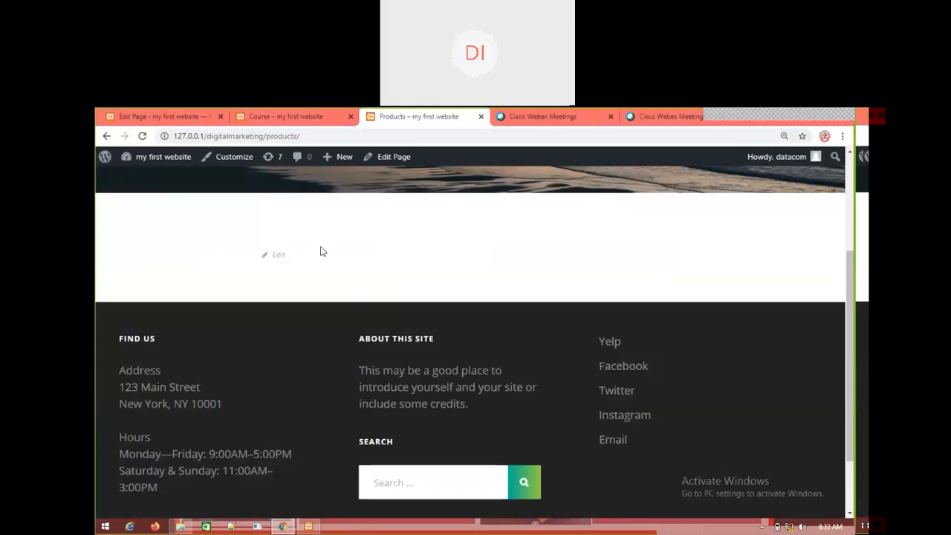
scroll(322, 251, up, 1)
Browse the widget categories in the SiteOrigin Layout block, add the Calendar widget and update the Products page
click(163, 117)
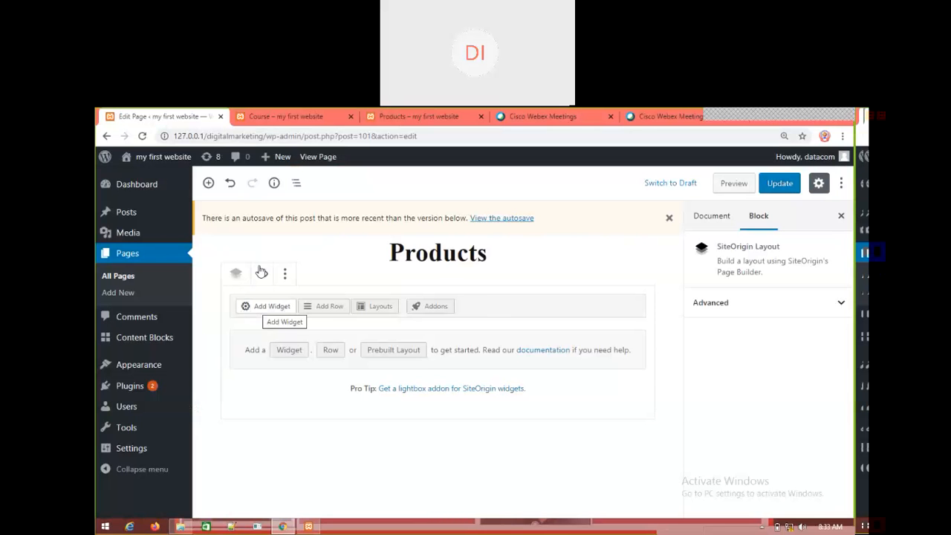
click(267, 309)
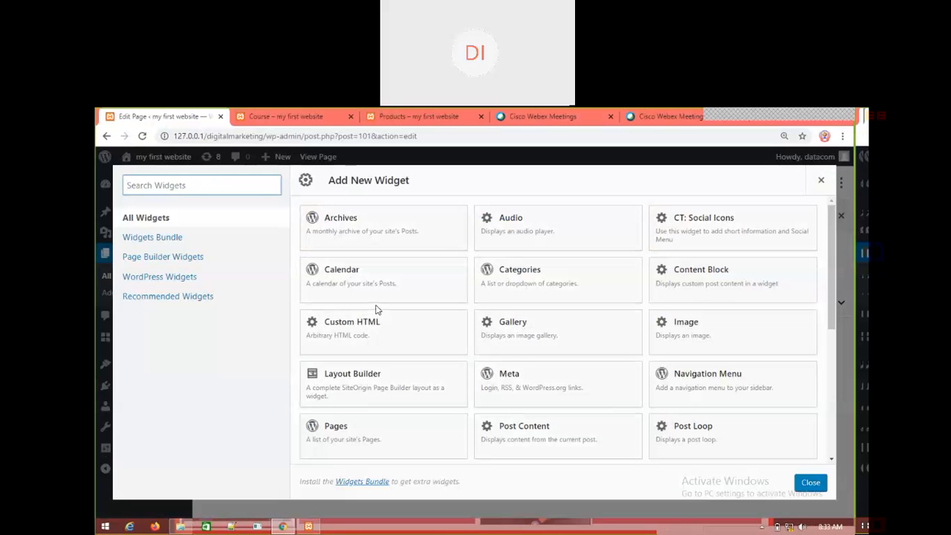
scroll(654, 332, down, 4)
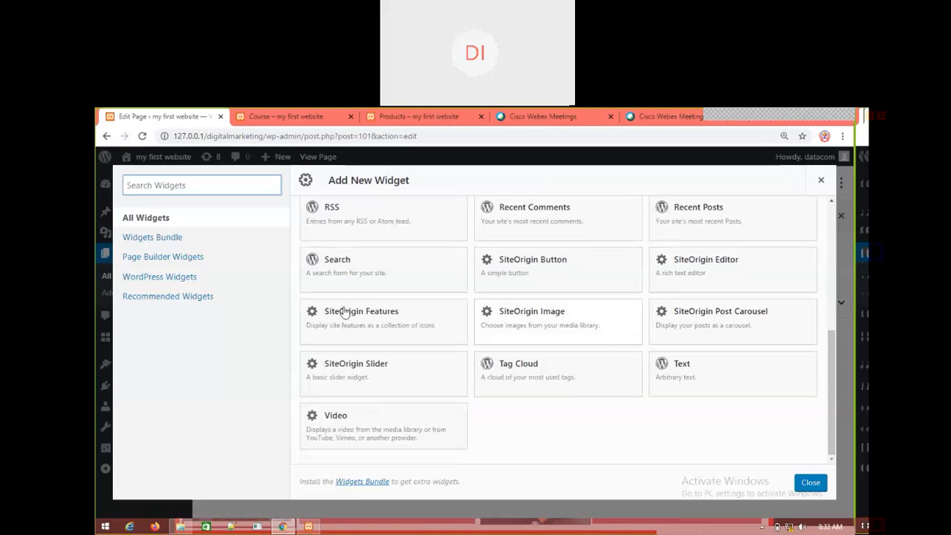
click(170, 301)
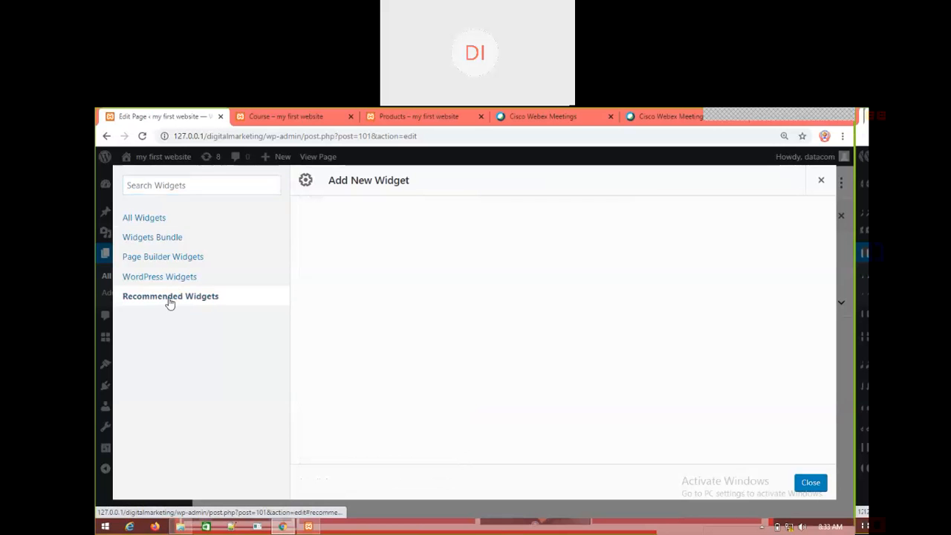
click(182, 281)
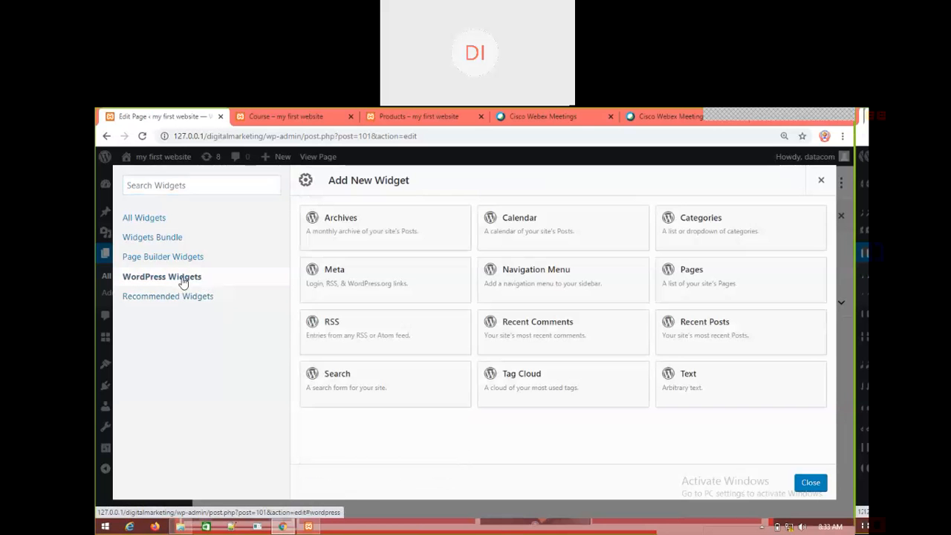
click(179, 258)
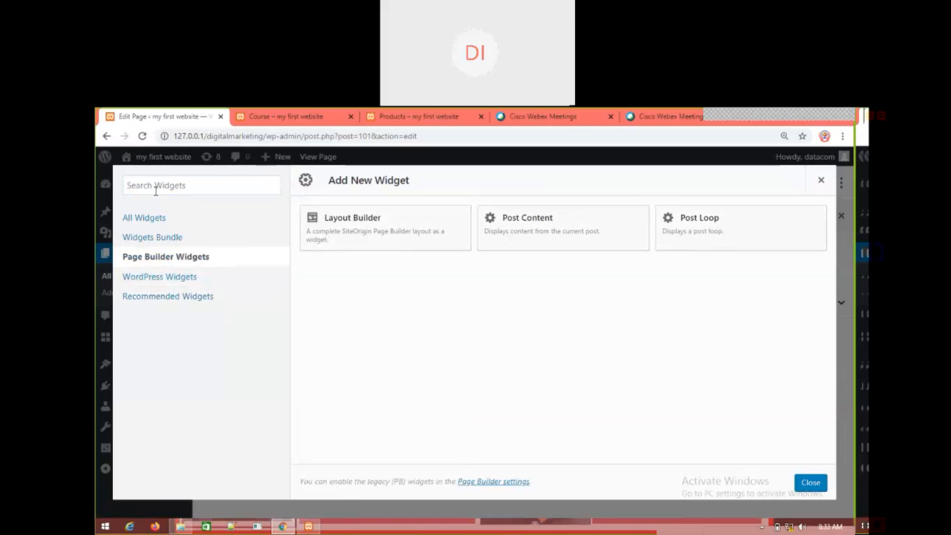
click(170, 243)
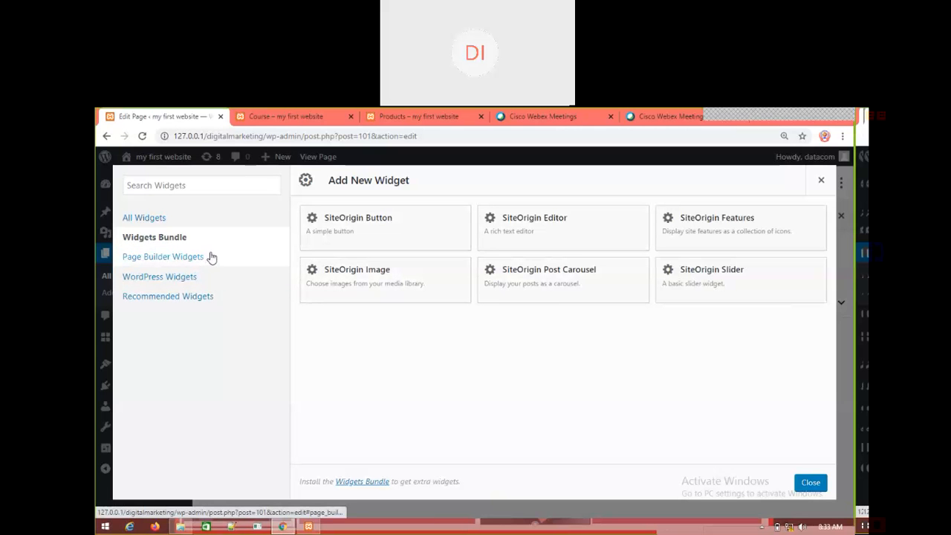
click(144, 218)
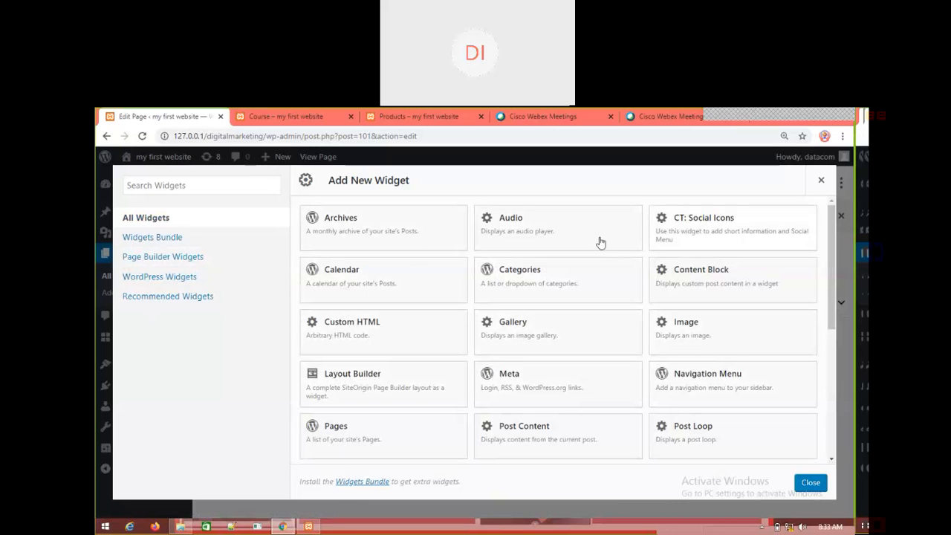
click(324, 294)
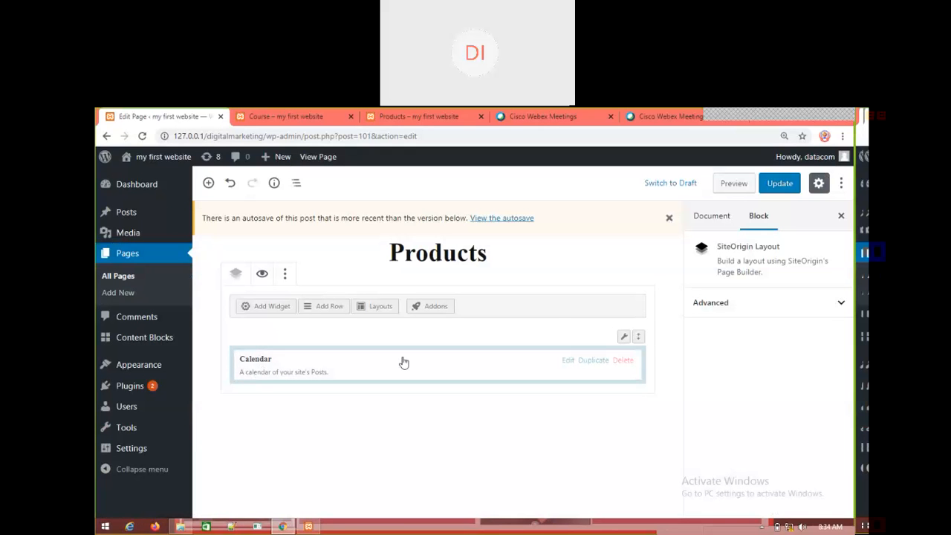
click(785, 184)
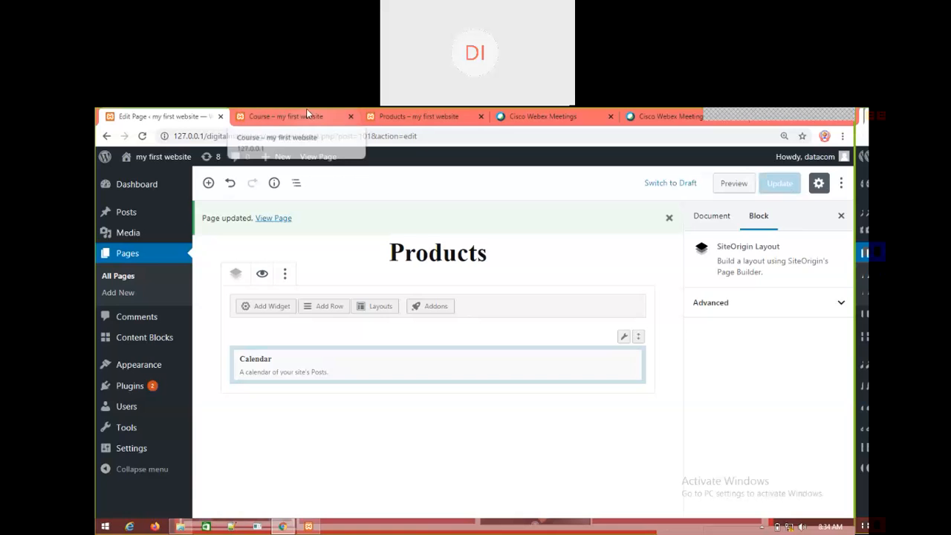
Reload the published Products page and look over the calendar in its content area
click(419, 113)
right_click(336, 215)
click(365, 254)
scroll(446, 387, down, 2)
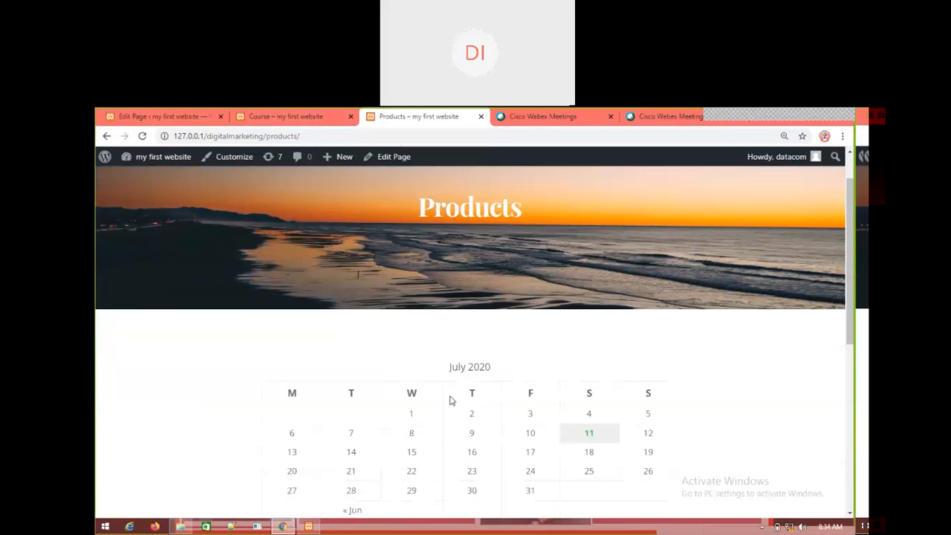
scroll(550, 410, down, 5)
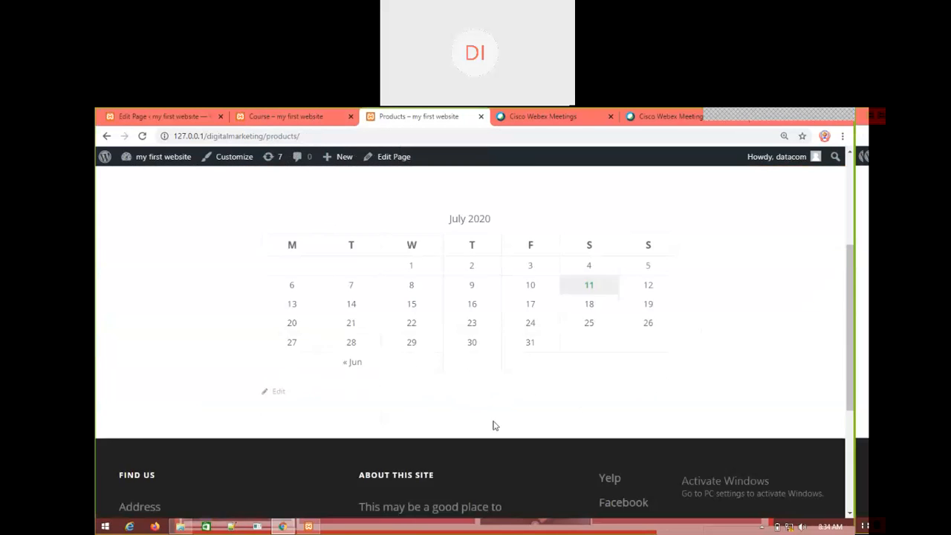
scroll(467, 421, up, 8)
scroll(502, 339, down, 2)
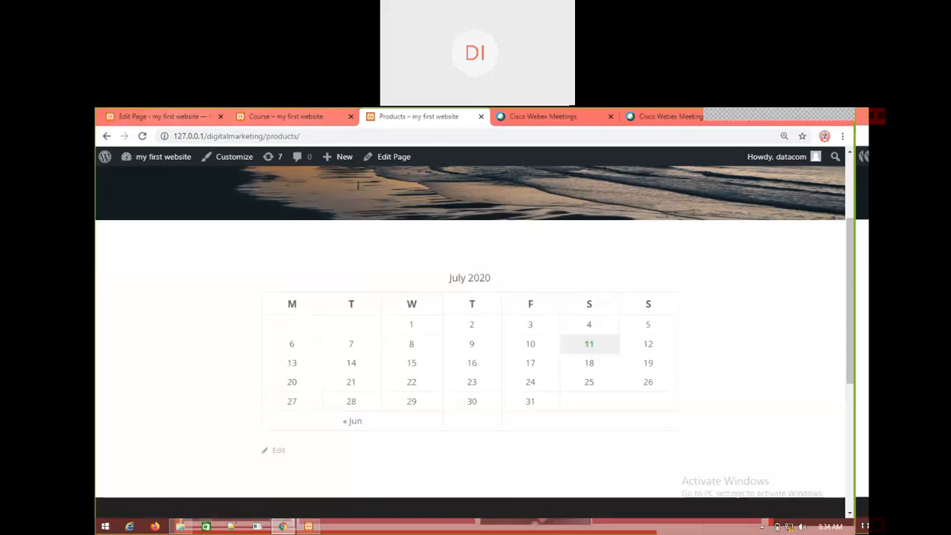
Delete the row containing the Calendar widget from the SiteOrigin Layout block
click(165, 116)
mouse_move(623, 338)
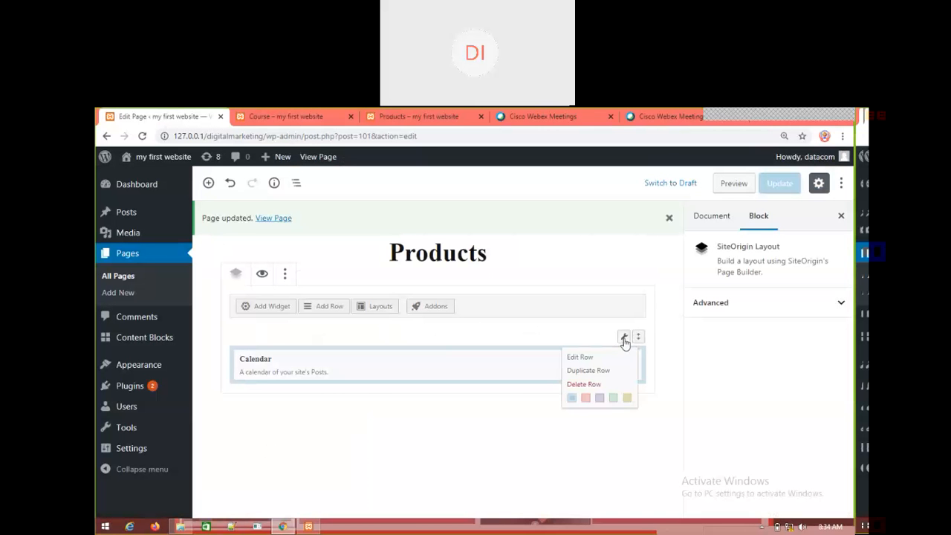
click(594, 384)
click(593, 384)
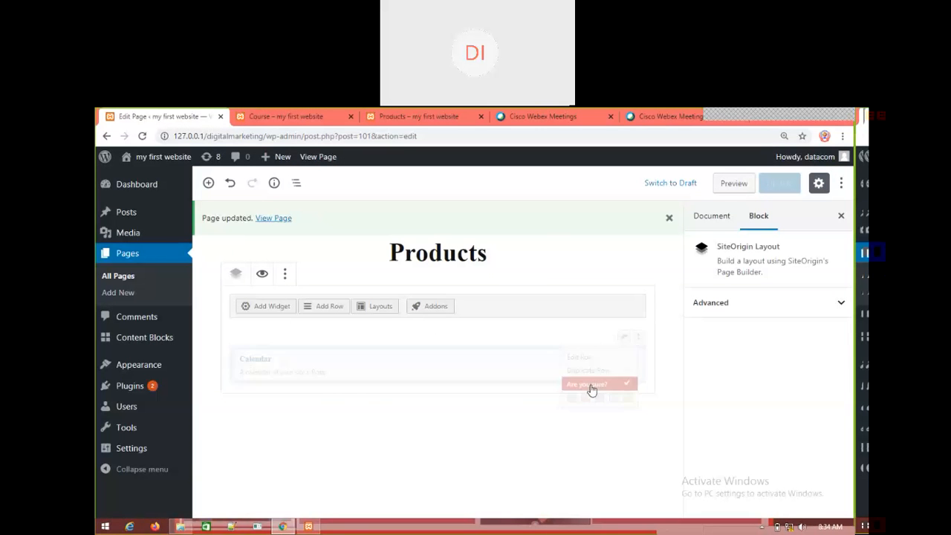
Reload the published Products page to check whether the calendar is gone, comparing it with the editor
click(378, 115)
right_click(255, 287)
click(283, 324)
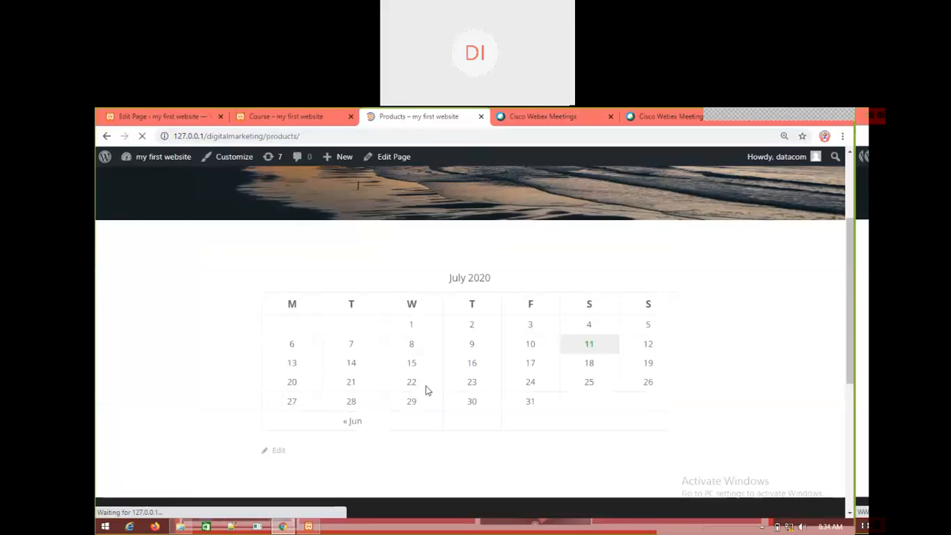
click(148, 115)
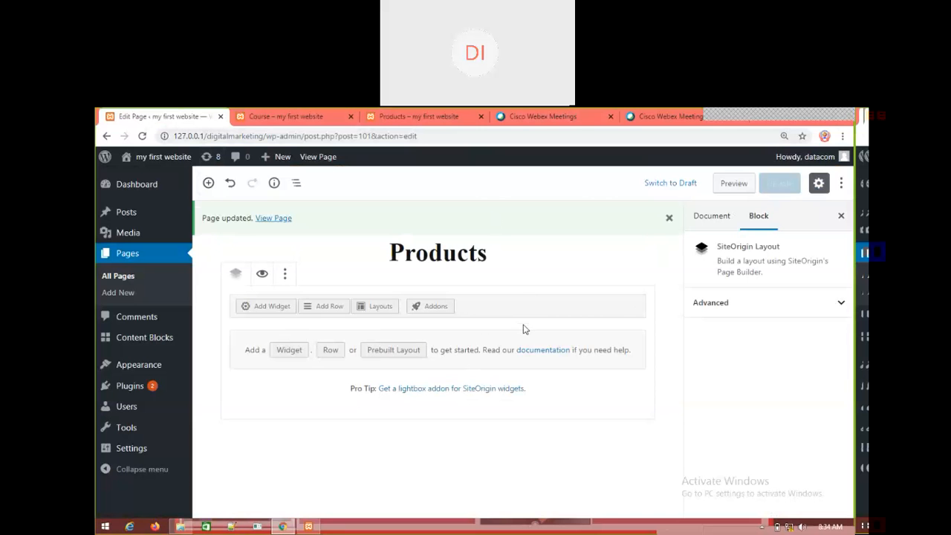
click(405, 116)
right_click(296, 254)
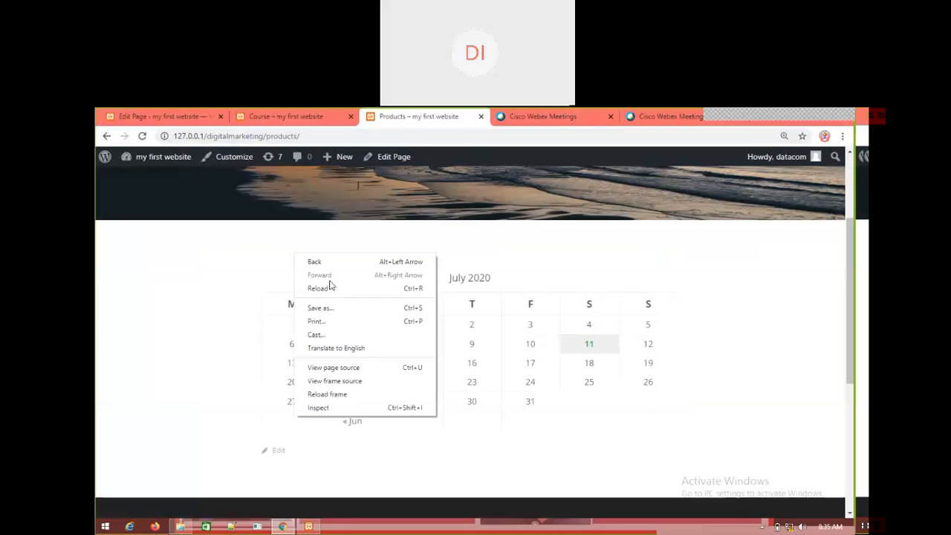
click(324, 294)
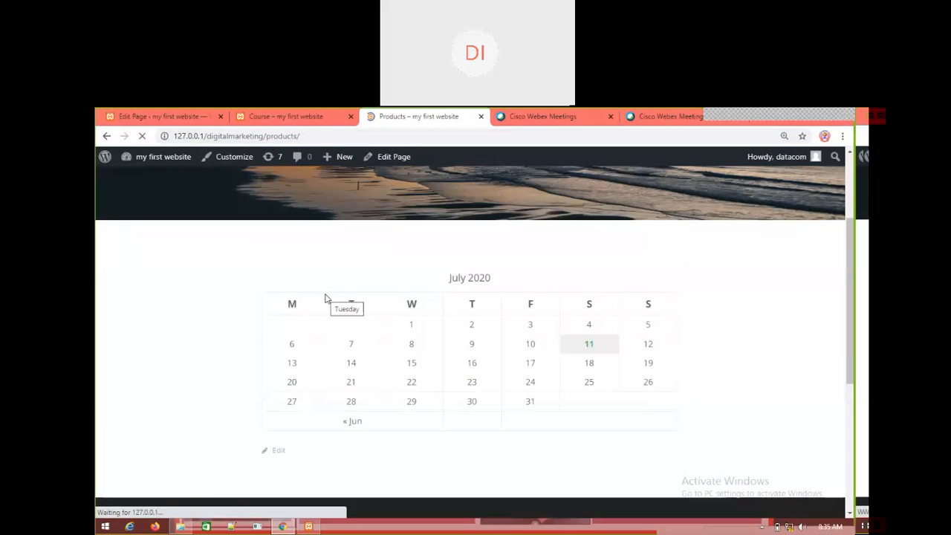
Reload the Products page editor and look through the block content it holds
click(162, 117)
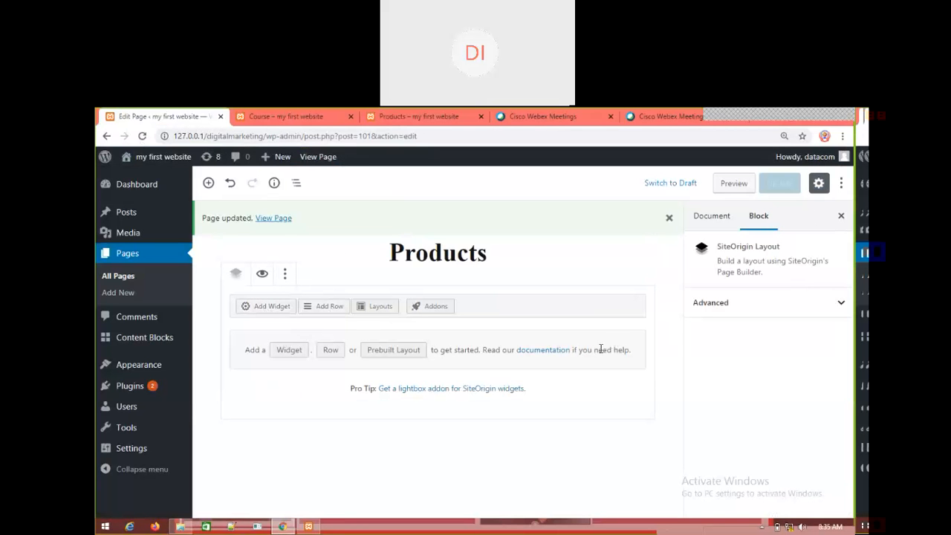
right_click(344, 261)
right_click(274, 420)
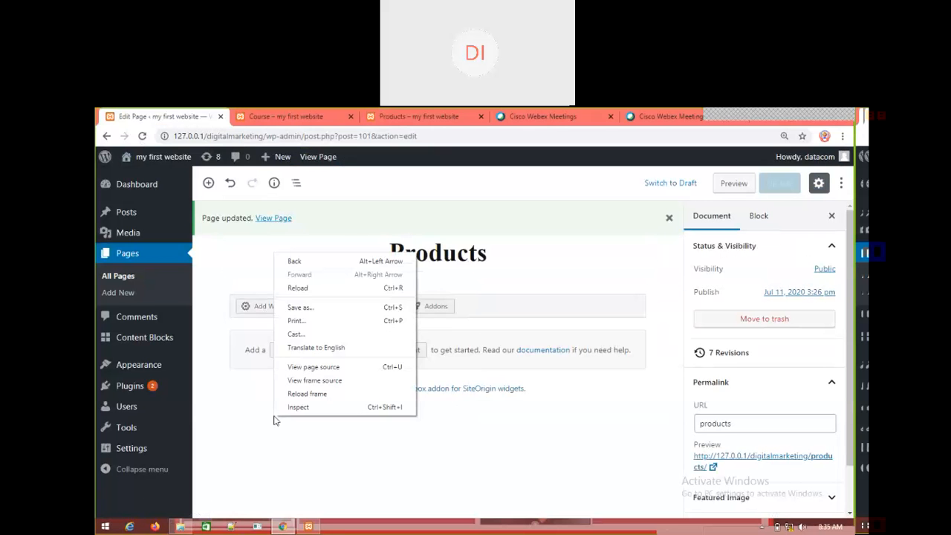
click(318, 289)
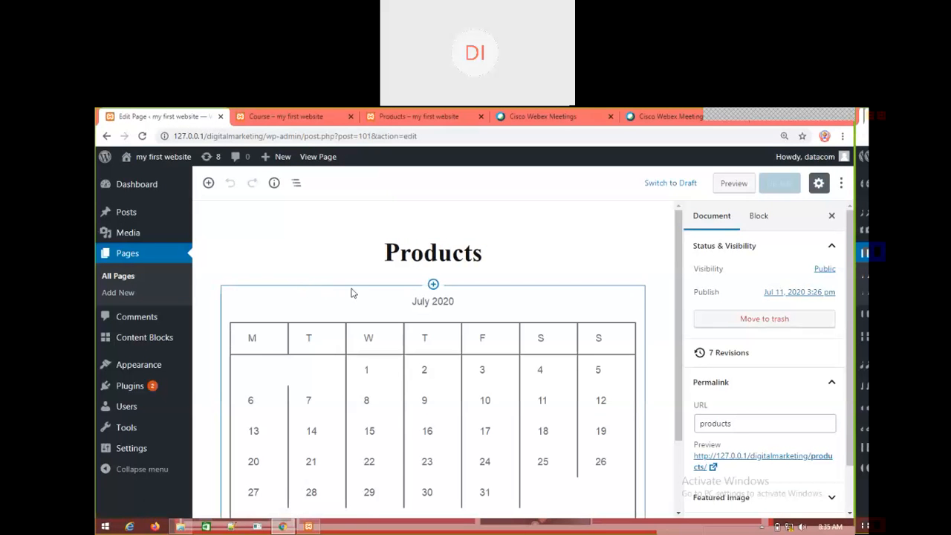
scroll(352, 297, down, 2)
scroll(173, 278, up, 1)
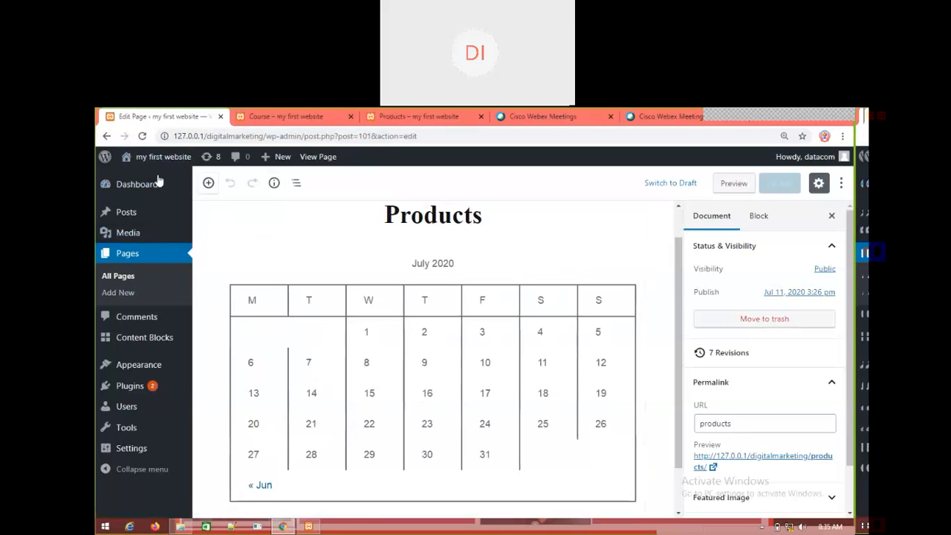
Go back to the list of pages and reopen the Products page for editing
click(106, 136)
mouse_move(238, 373)
click(239, 375)
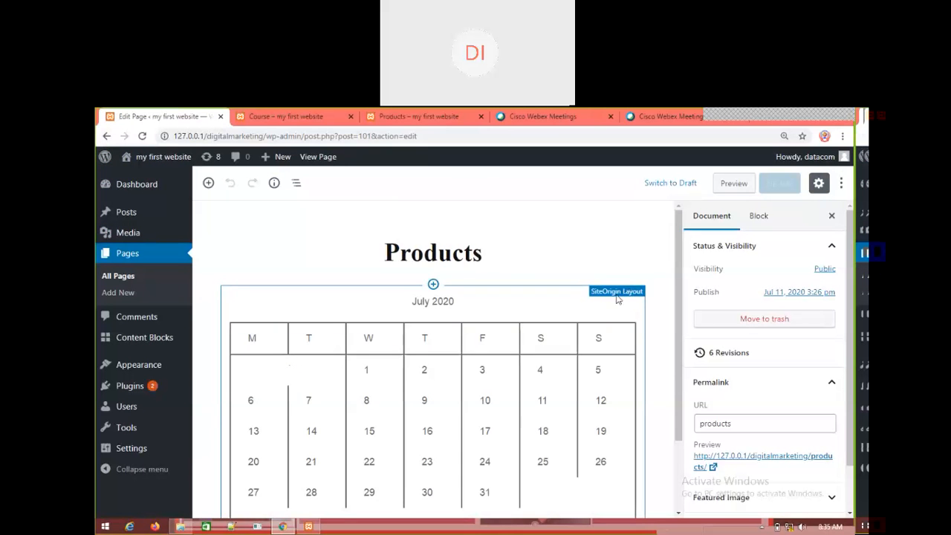
Remove the SiteOrigin Layout block with the calendar from the Products page and update the page
scroll(444, 423, down, 2)
scroll(471, 403, up, 2)
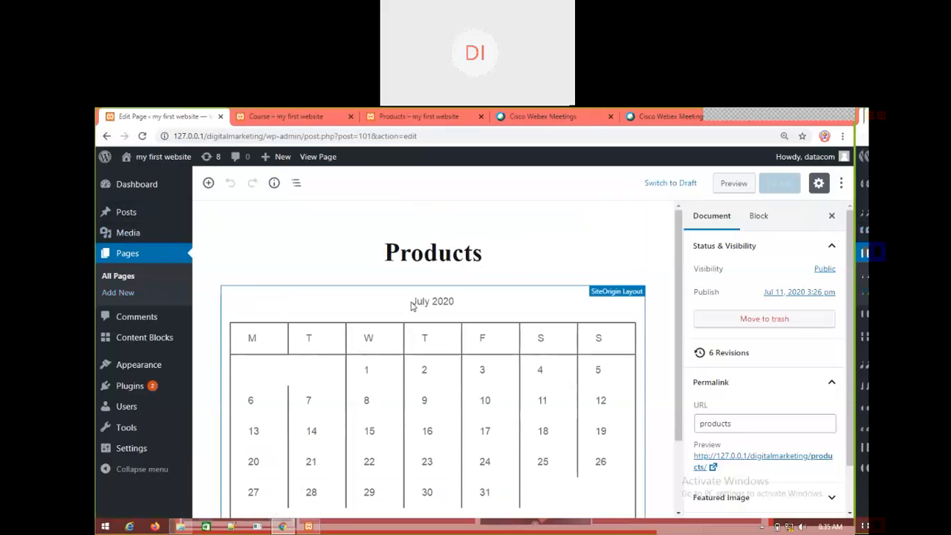
click(369, 308)
click(285, 274)
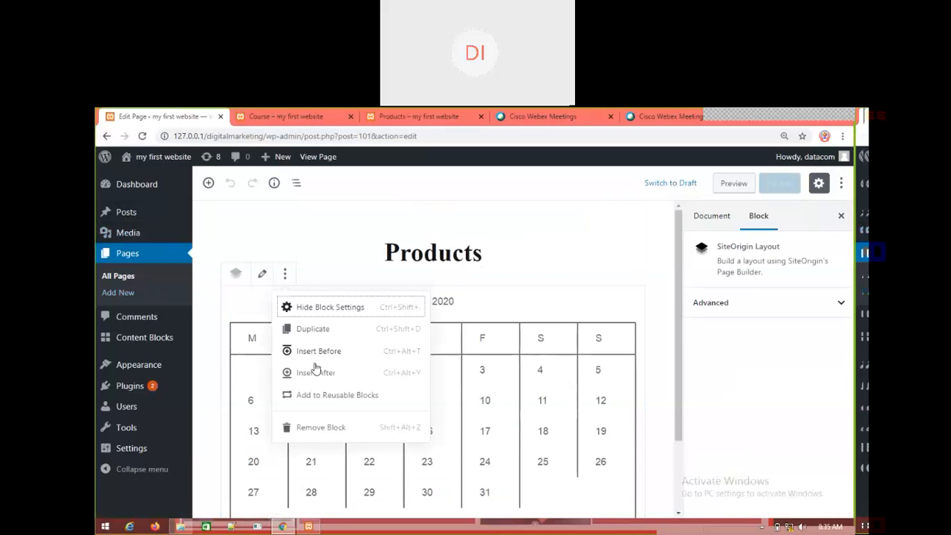
click(336, 436)
click(780, 183)
Reload the published Products page and compare its content area with the page editor
click(405, 117)
right_click(340, 229)
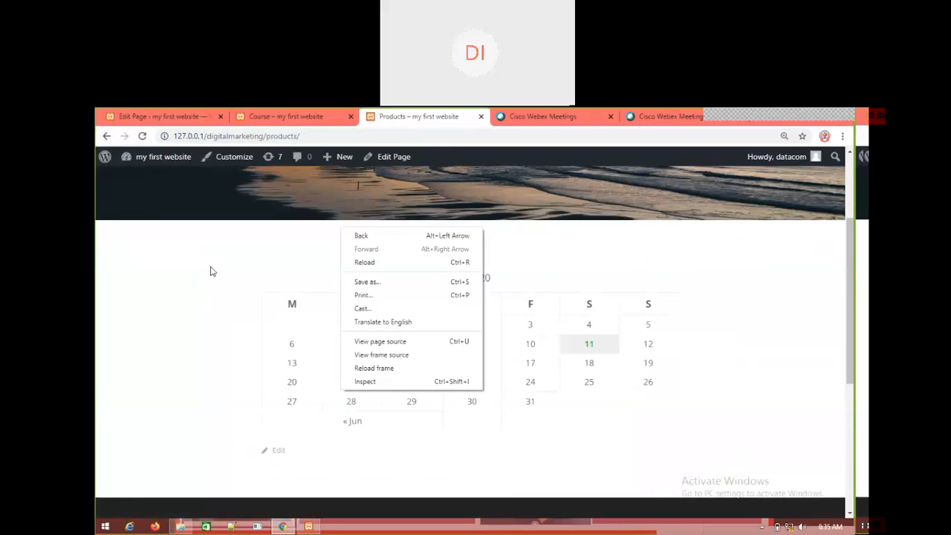
click(364, 263)
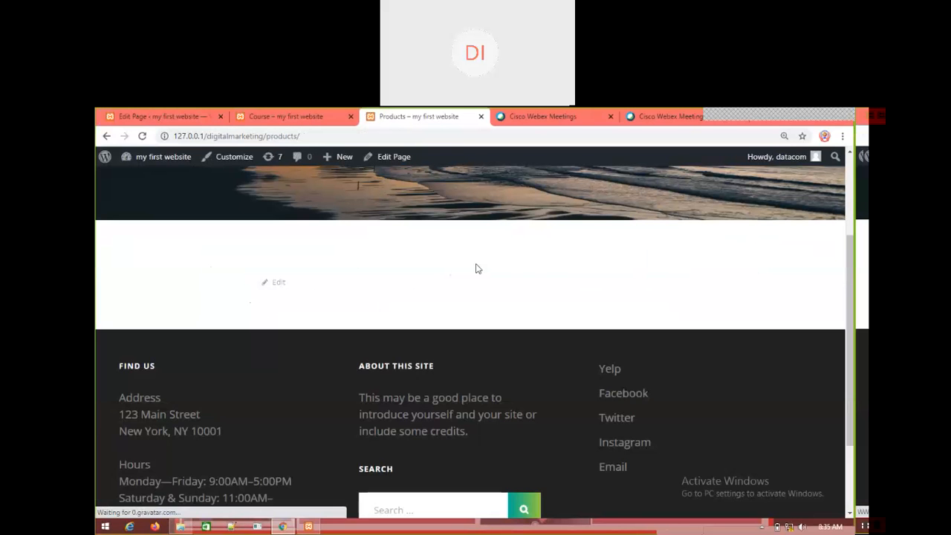
click(130, 114)
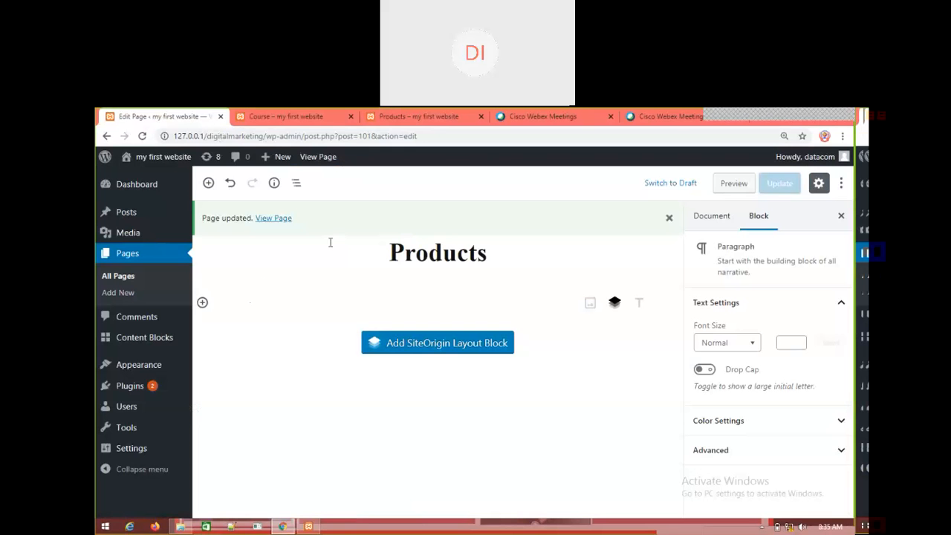
click(409, 115)
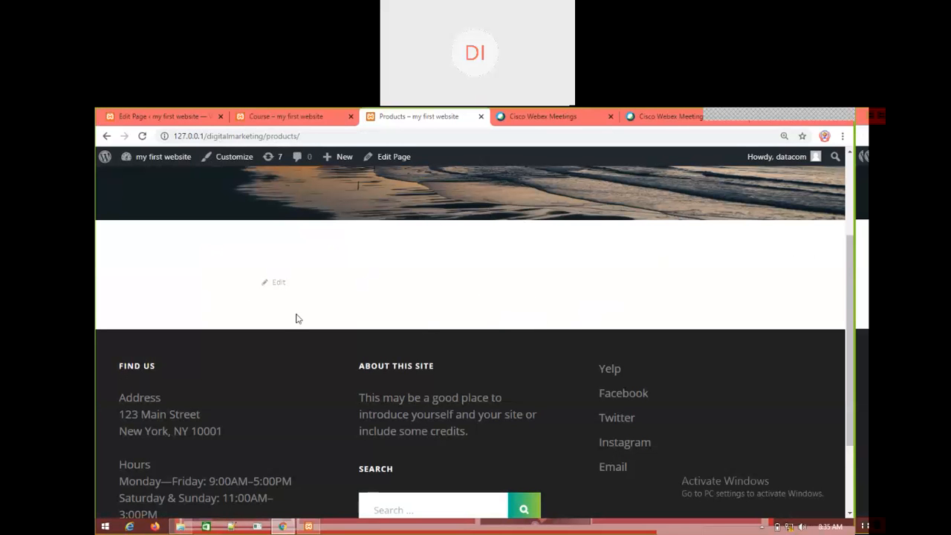
click(160, 115)
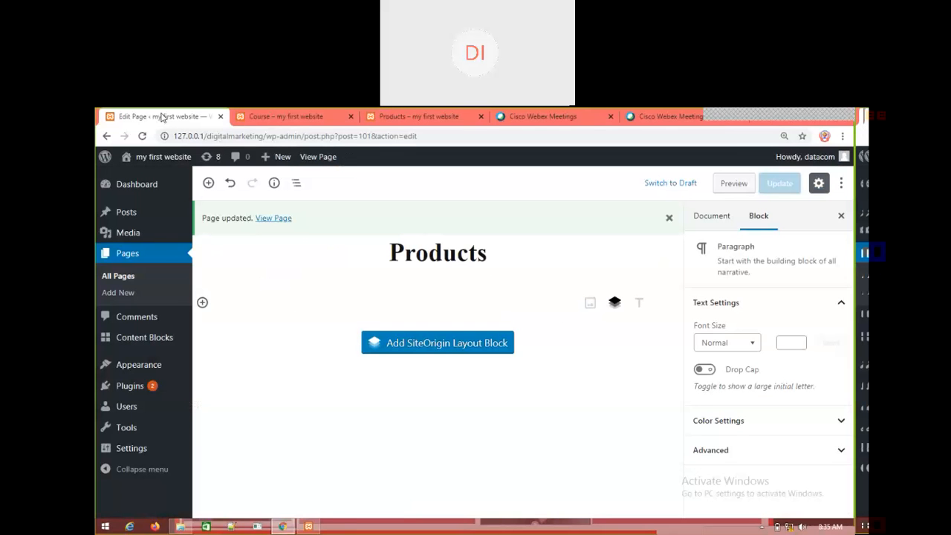
Add a SiteOrigin Layout block to the Products page and browse its prebuilt layouts directory for a suitable design
click(478, 344)
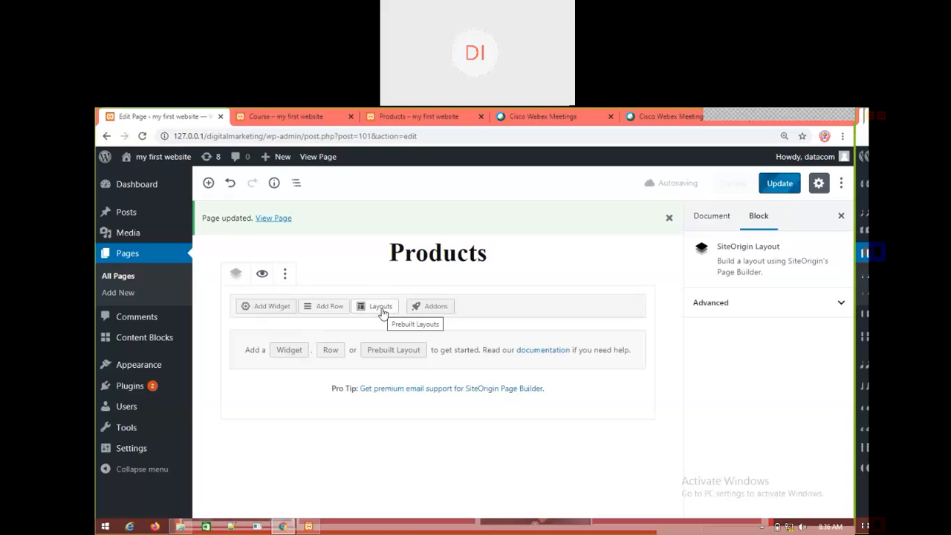
click(382, 307)
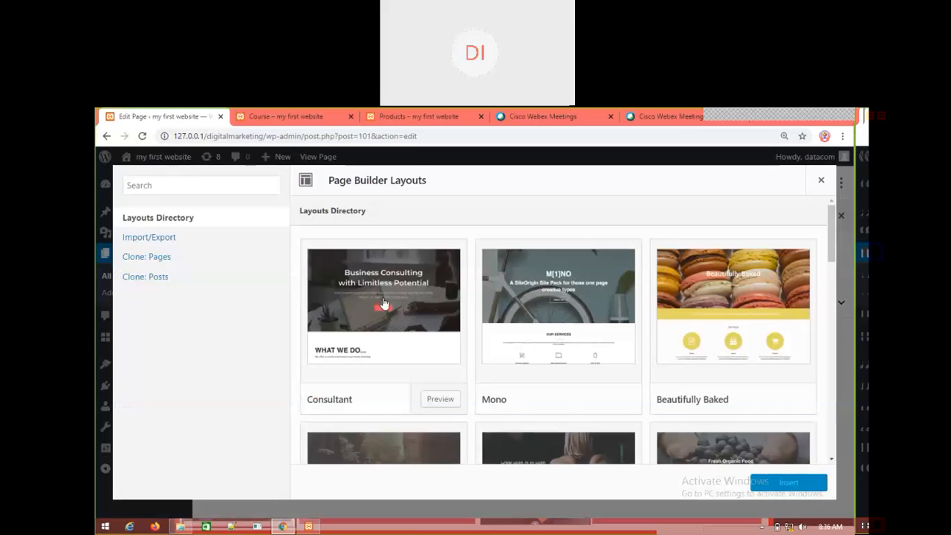
scroll(564, 342, down, 3)
scroll(563, 346, down, 5)
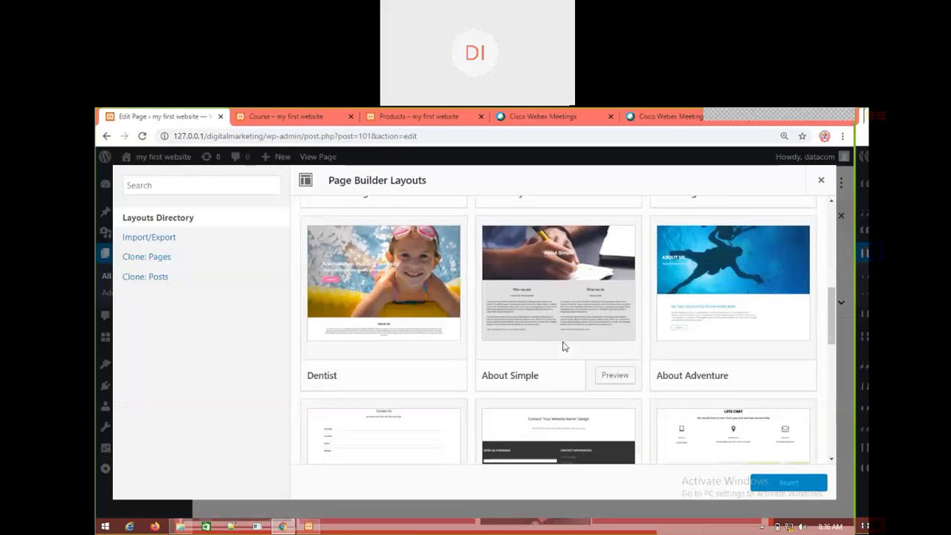
scroll(567, 343, up, 7)
scroll(567, 343, down, 5)
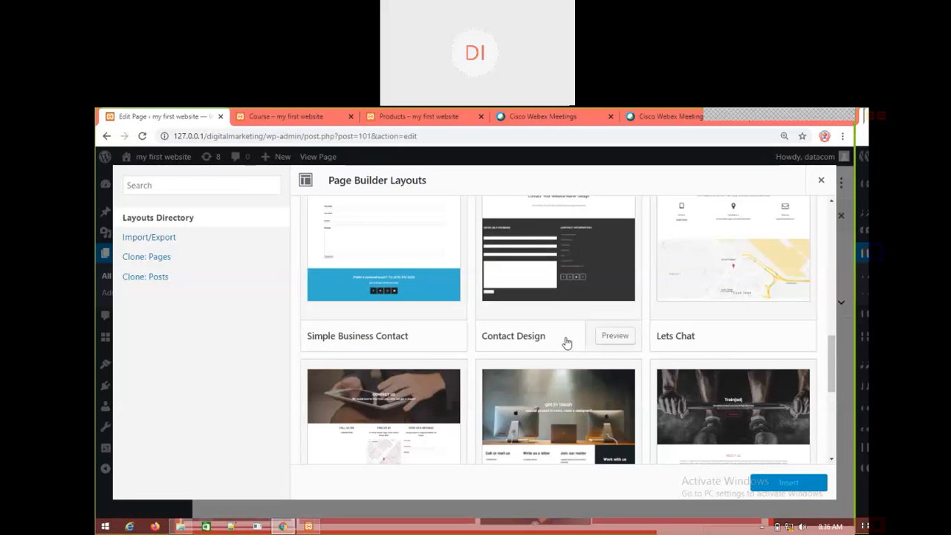
scroll(565, 339, down, 3)
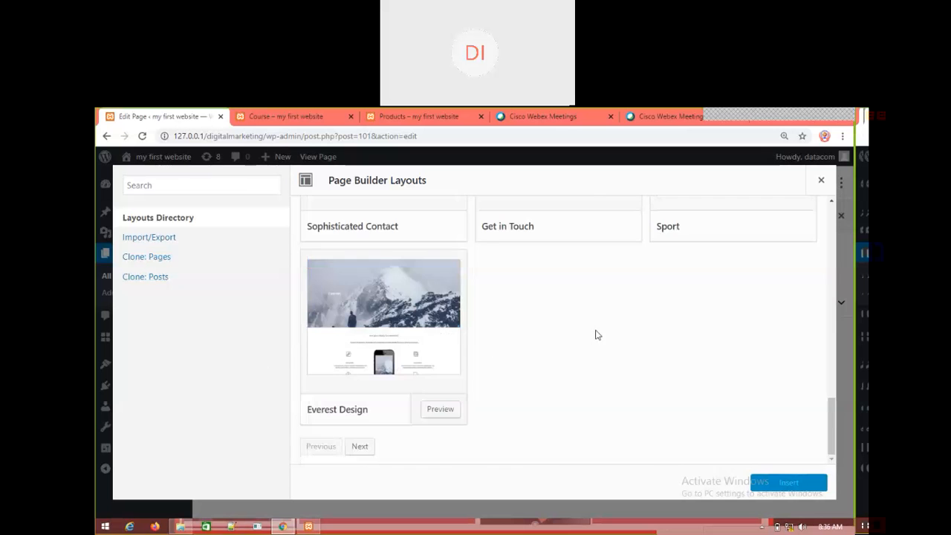
scroll(711, 326, up, 3)
scroll(712, 326, up, 5)
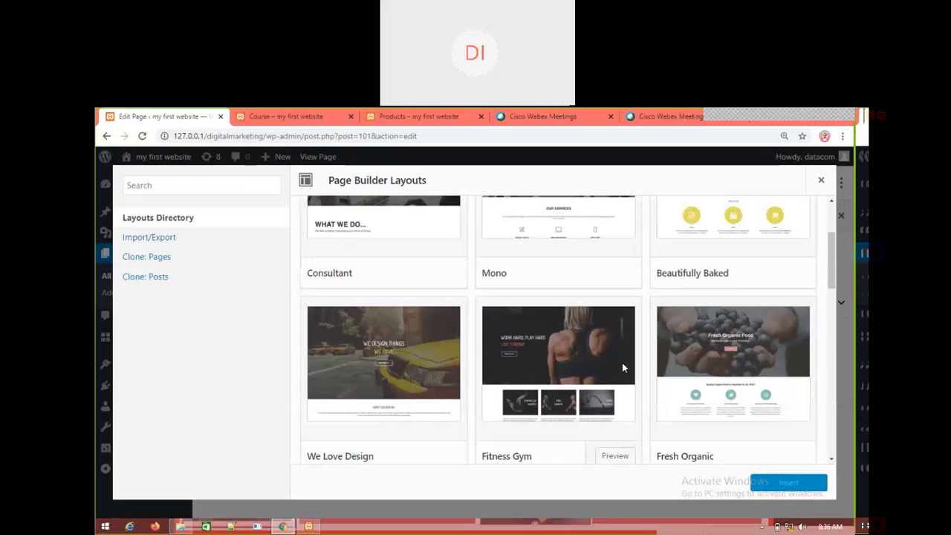
scroll(353, 311, up, 2)
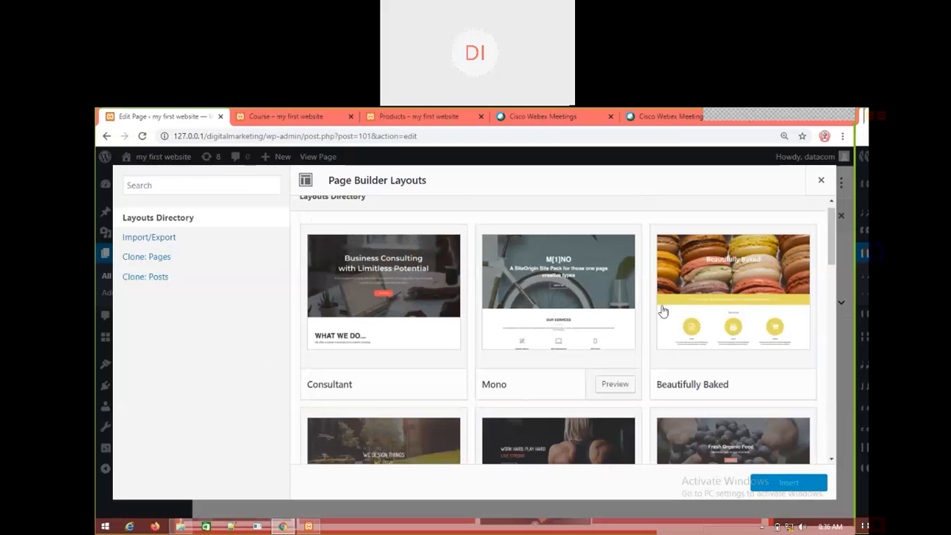
scroll(664, 311, down, 2)
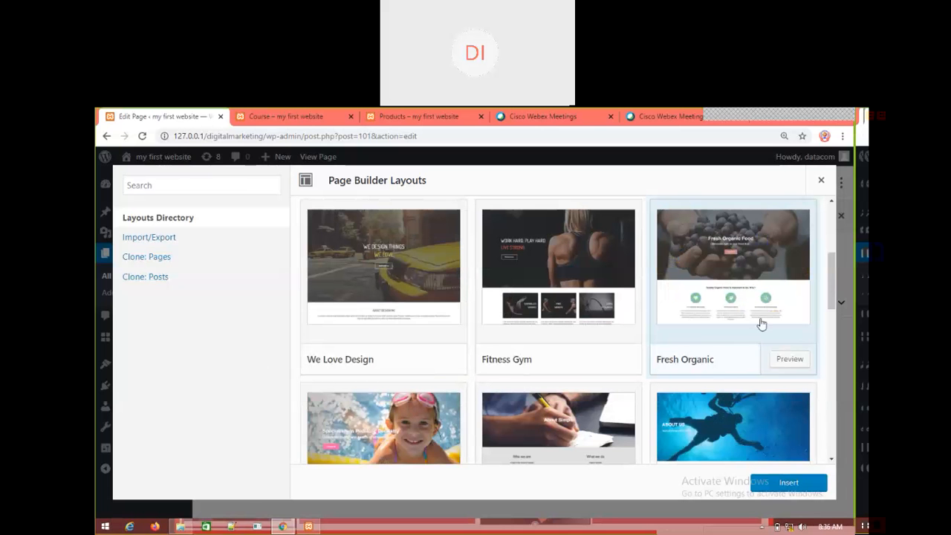
Preview the Fresh Organic layout's live demo page and close the preview
click(796, 361)
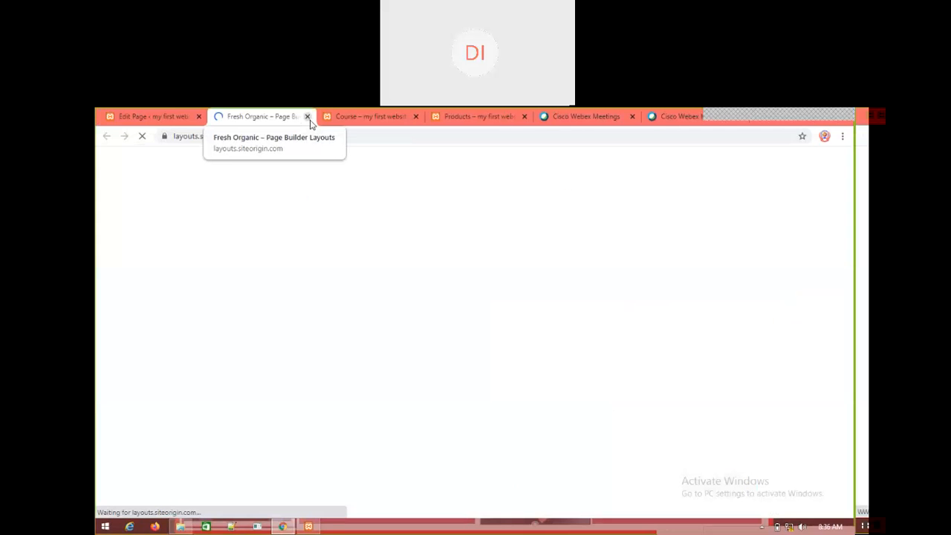
scroll(571, 387, down, 6)
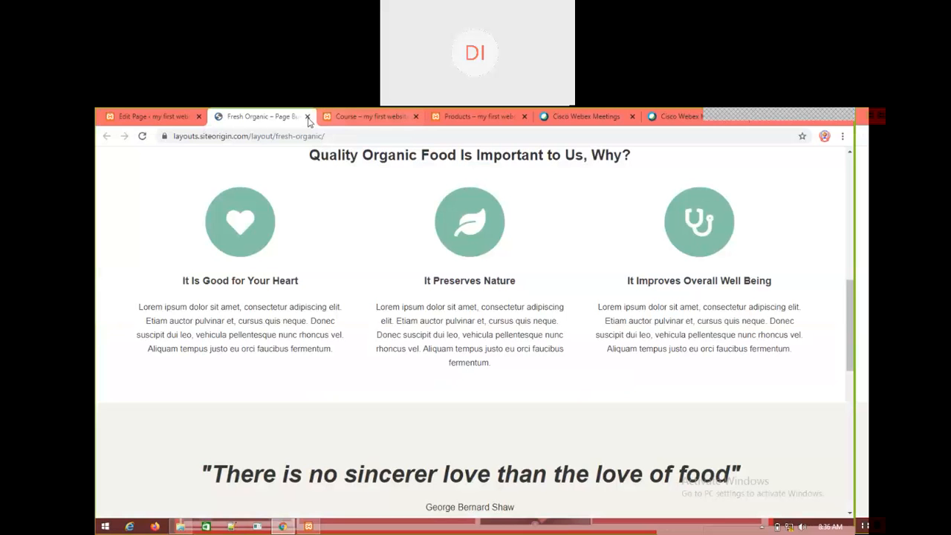
click(308, 116)
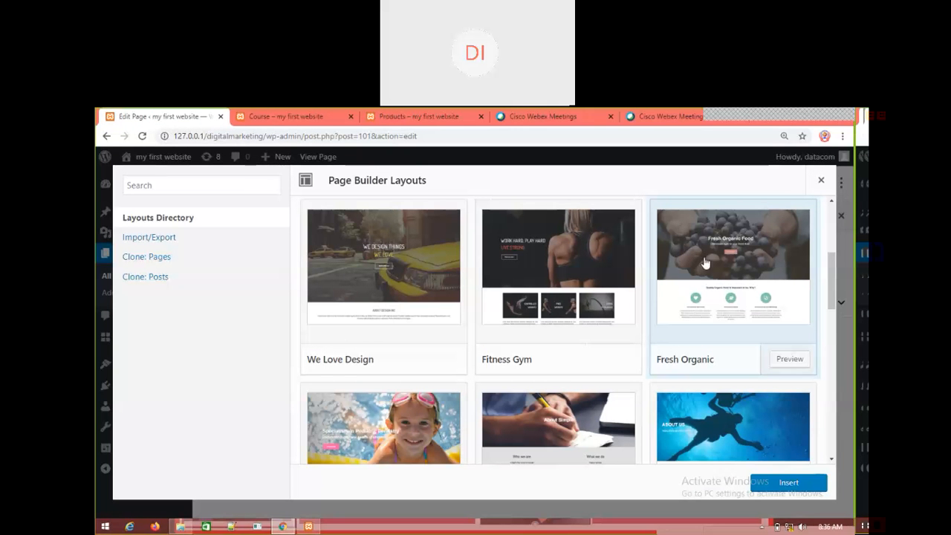
Insert the Fresh Organic layout with the Replace current option and update the Products page
click(784, 487)
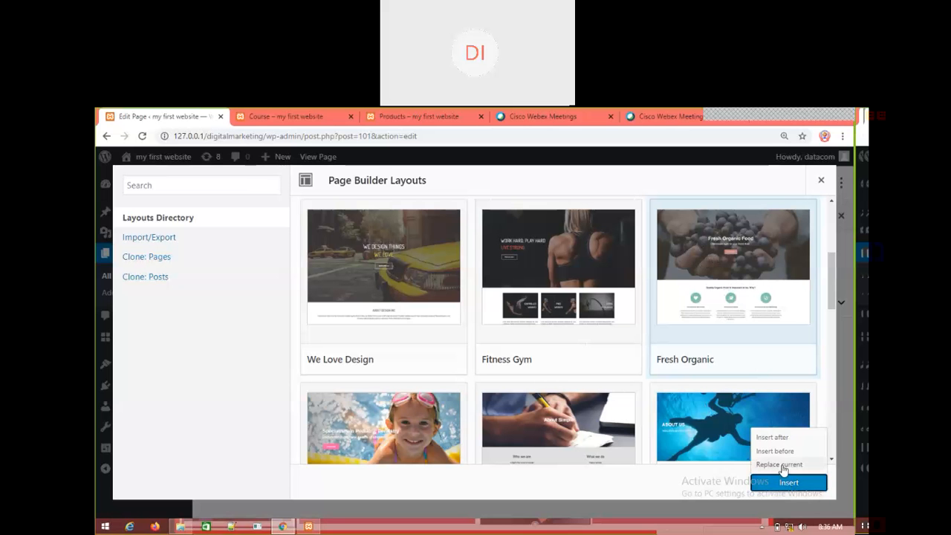
click(782, 466)
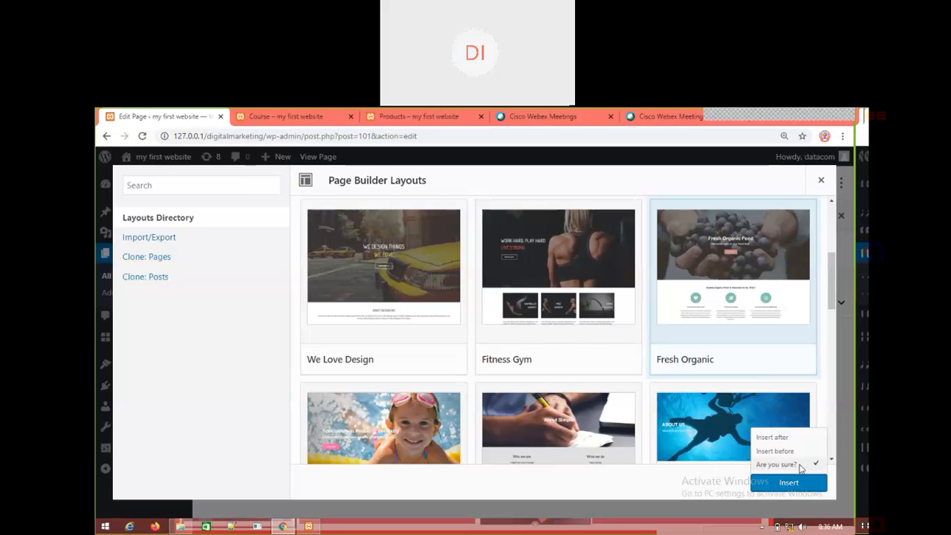
click(801, 467)
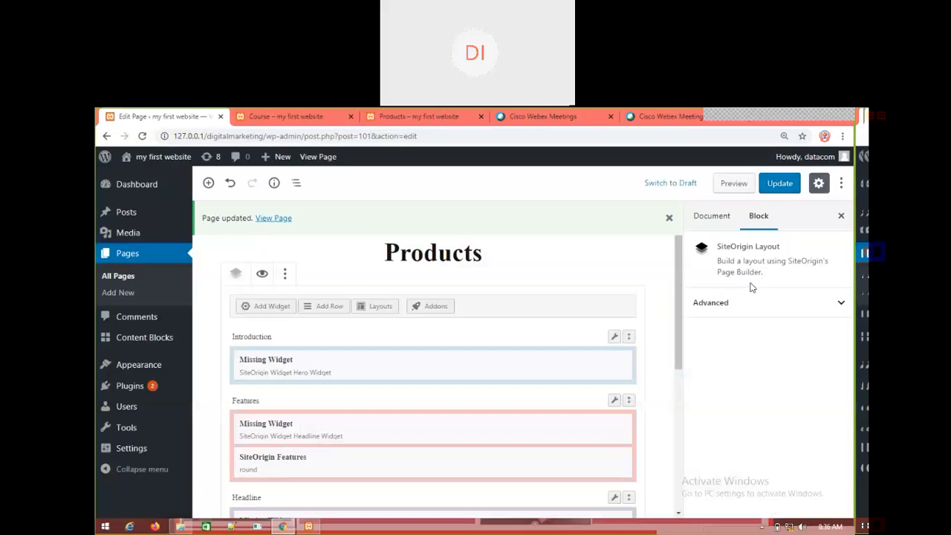
scroll(449, 373, down, 3)
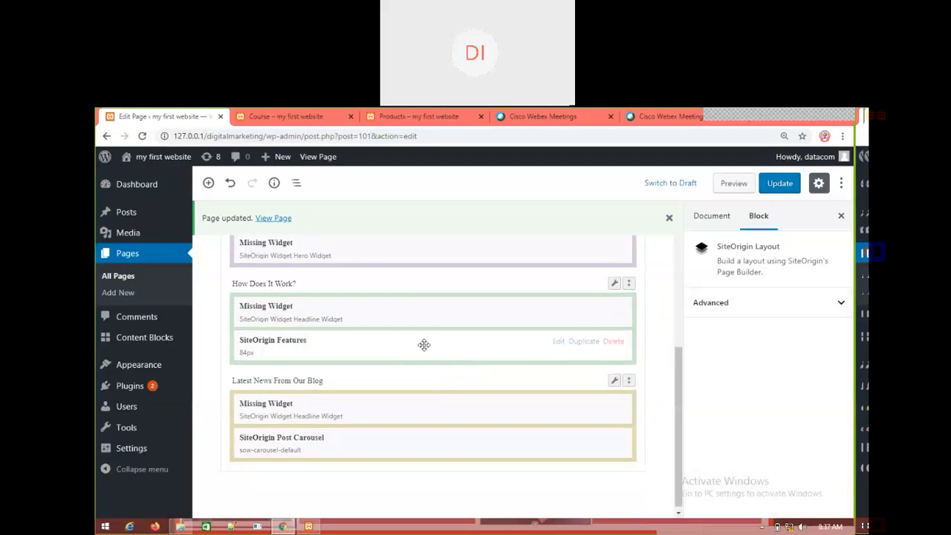
scroll(424, 344, up, 3)
scroll(477, 324, up, 3)
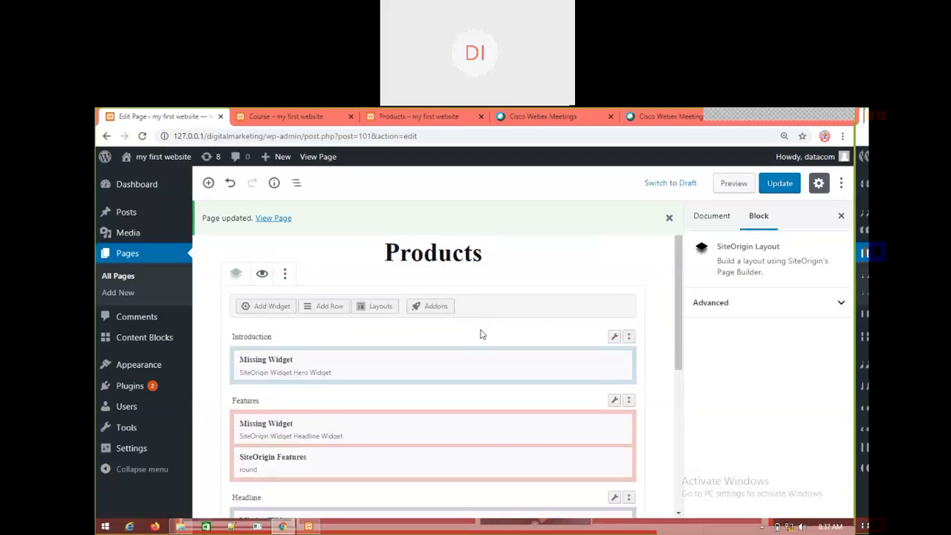
click(778, 183)
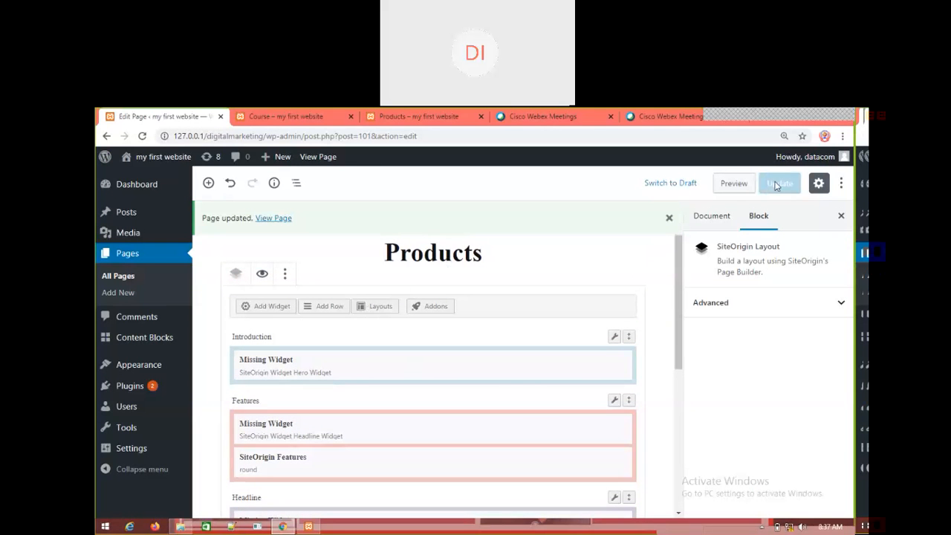
Reload the published Products page and examine how the Fresh Organic layout is rendered
click(412, 115)
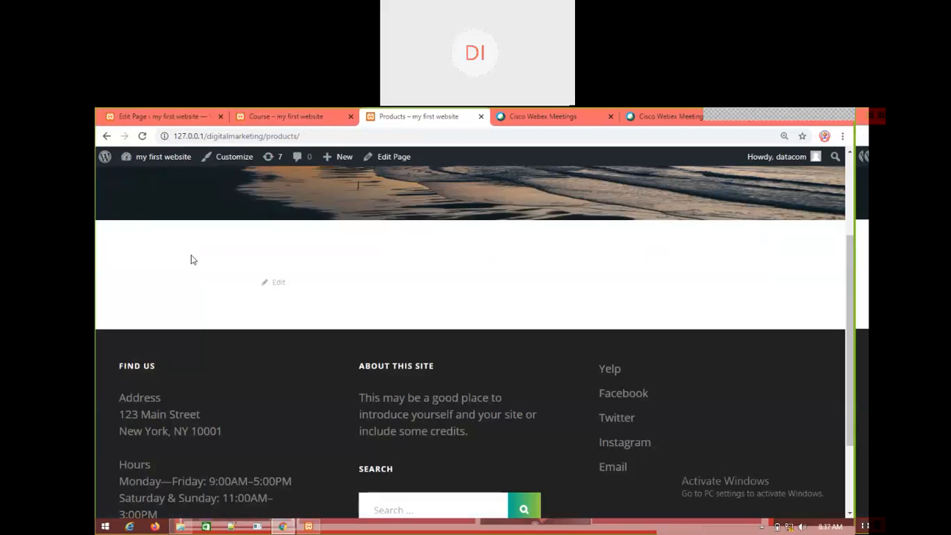
key(F5)
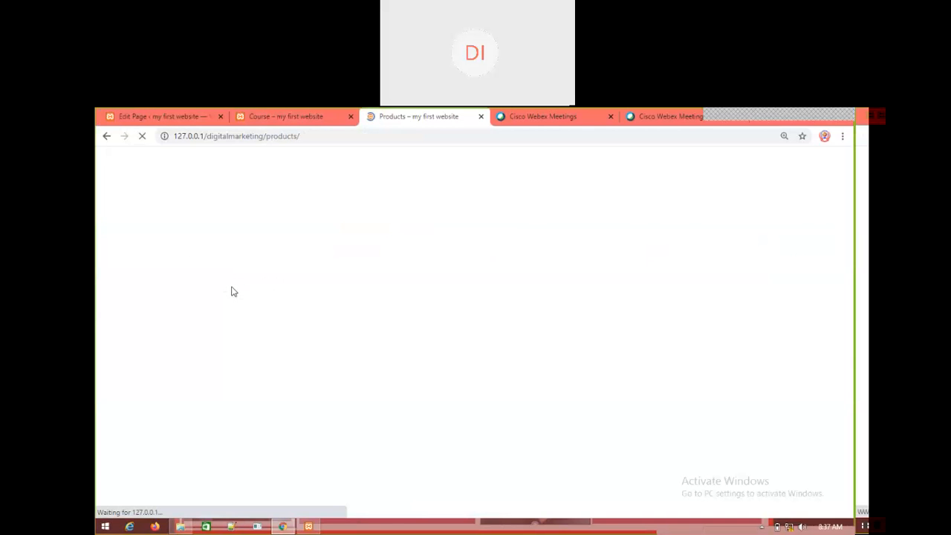
scroll(348, 284, up, 3)
scroll(359, 292, down, 8)
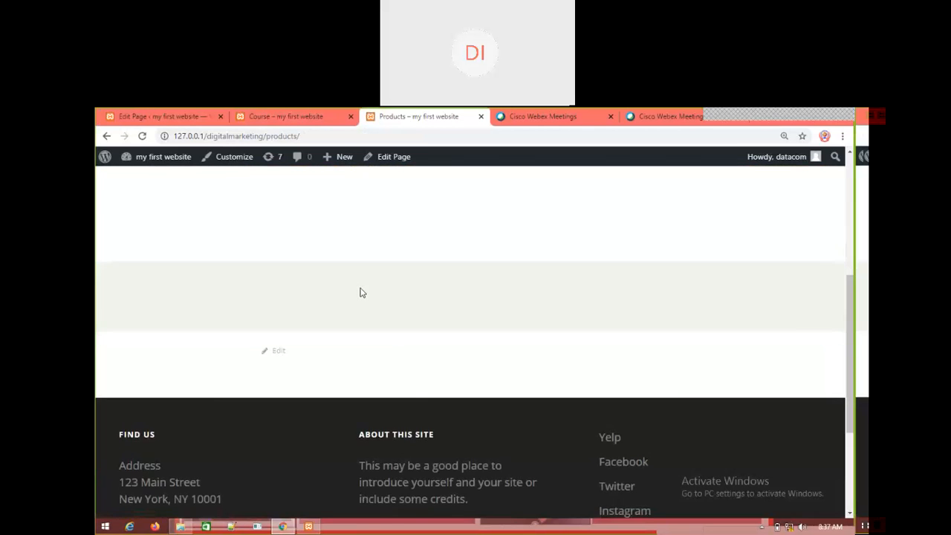
scroll(293, 327, up, 5)
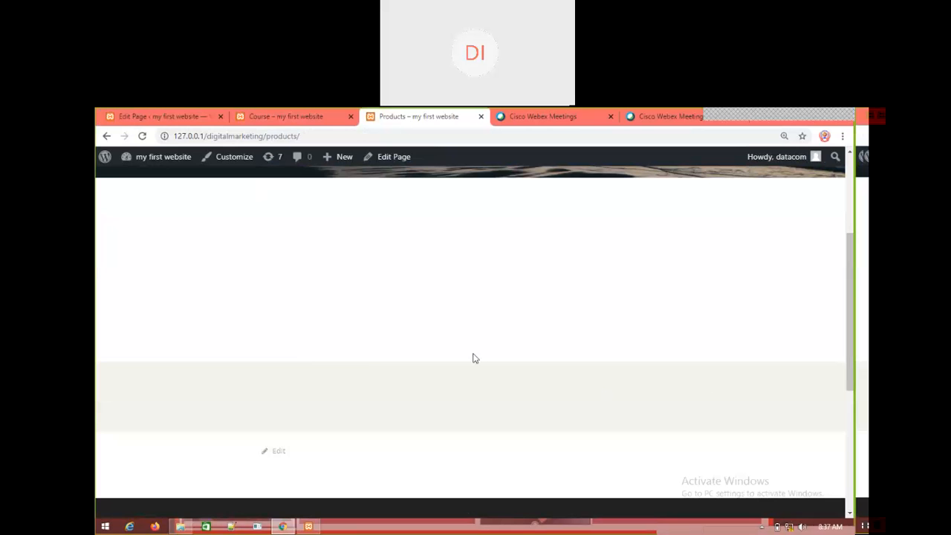
drag(851, 312, 476, 399)
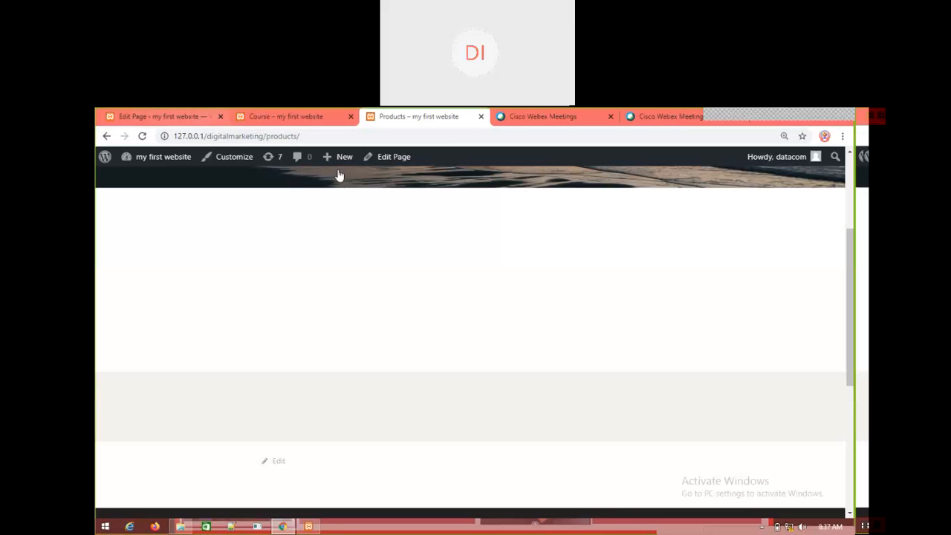
Remove the SiteOrigin Layout block holding the Fresh Organic layout from the Products page and update the page
click(153, 115)
click(284, 273)
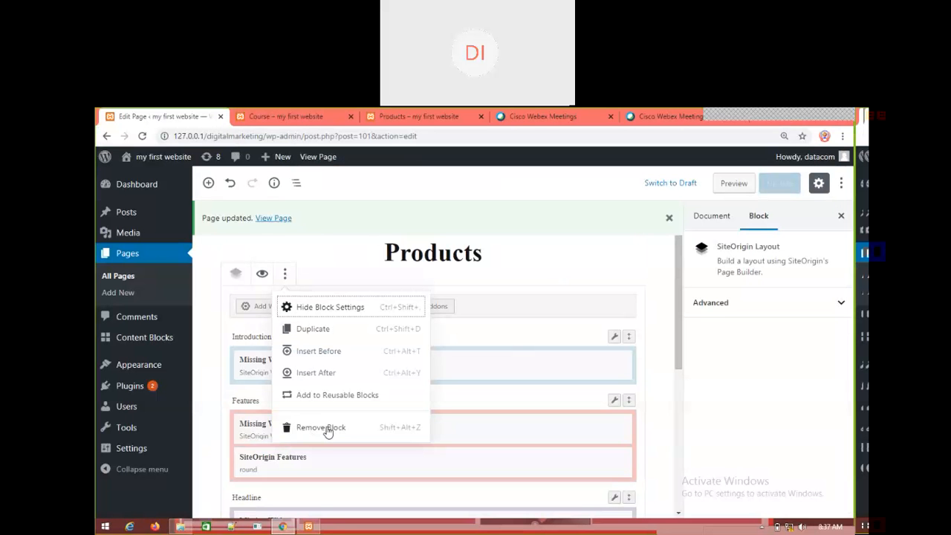
click(322, 427)
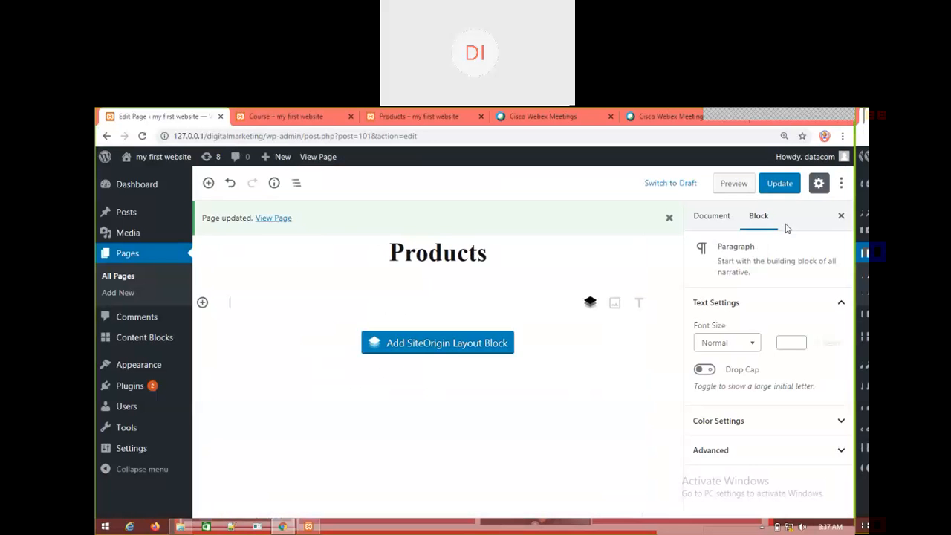
click(781, 184)
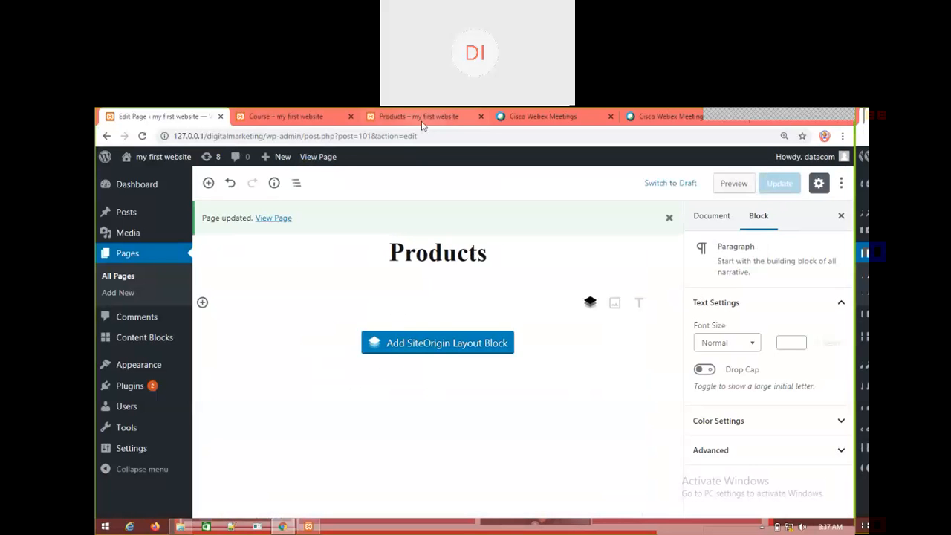
Reload the published Products page to check its content area, and return to the page editor
click(414, 123)
right_click(269, 287)
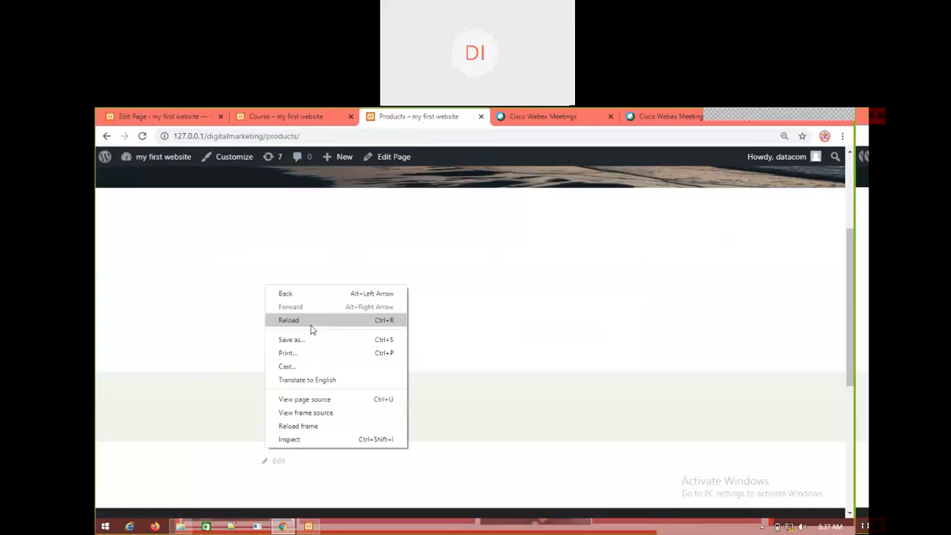
click(311, 321)
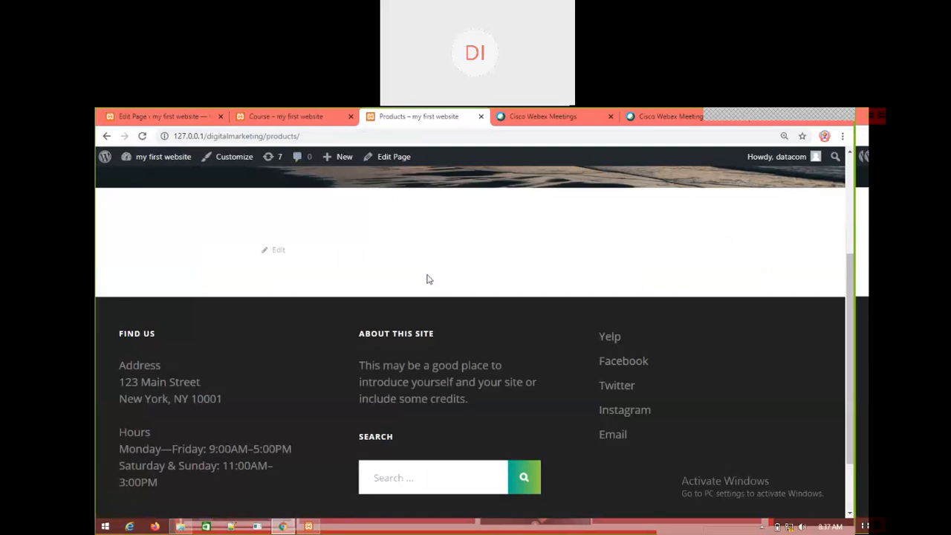
scroll(425, 286, up, 3)
click(165, 116)
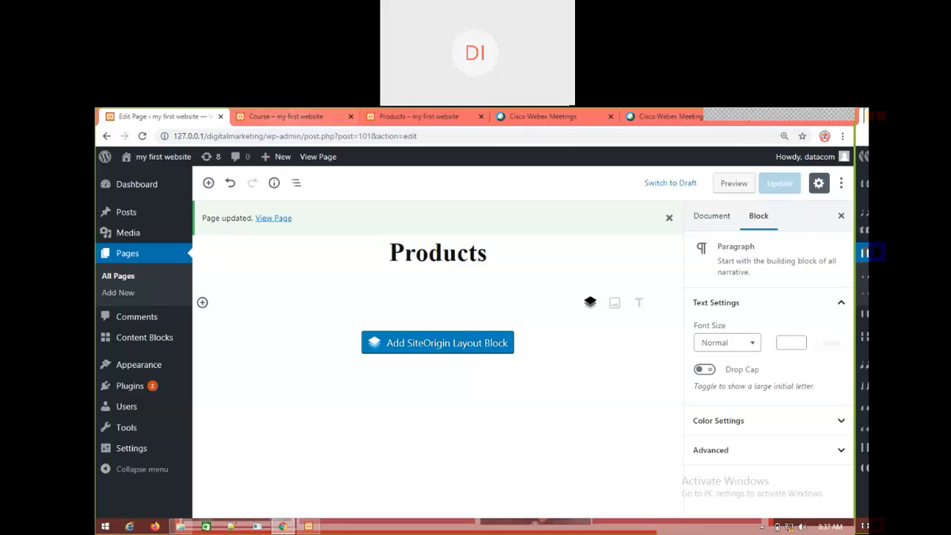
Add a new SiteOrigin Layout block to the Products page and insert a row with 2 even columns of 50% each
click(460, 345)
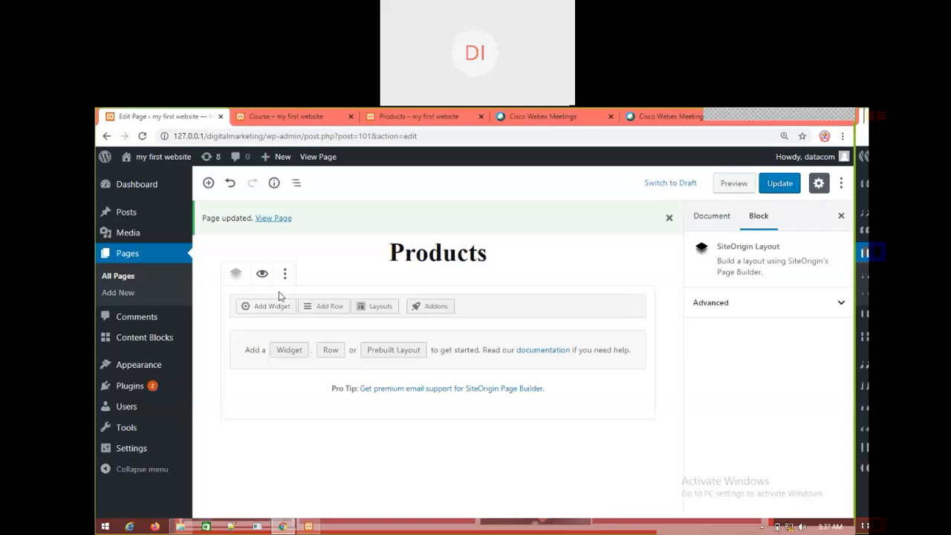
click(321, 310)
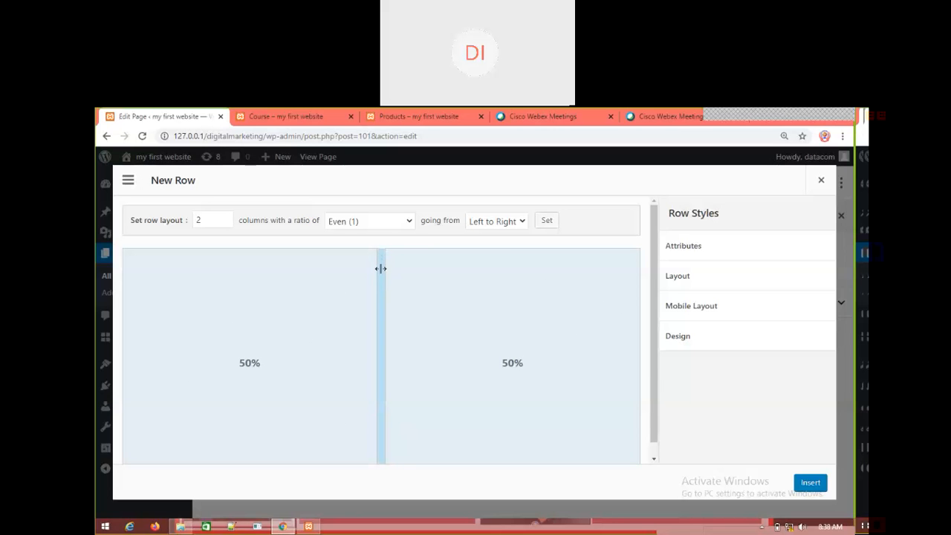
click(320, 289)
click(479, 290)
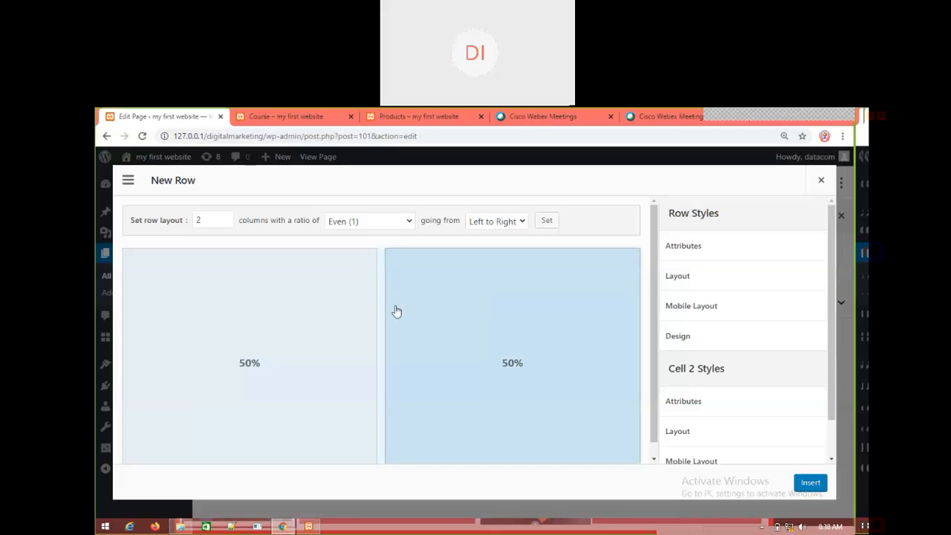
click(355, 311)
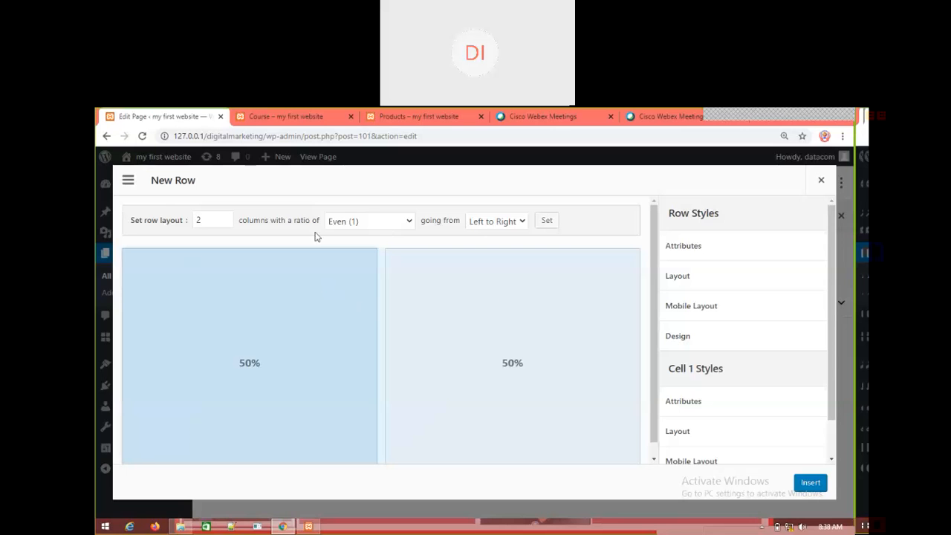
click(796, 487)
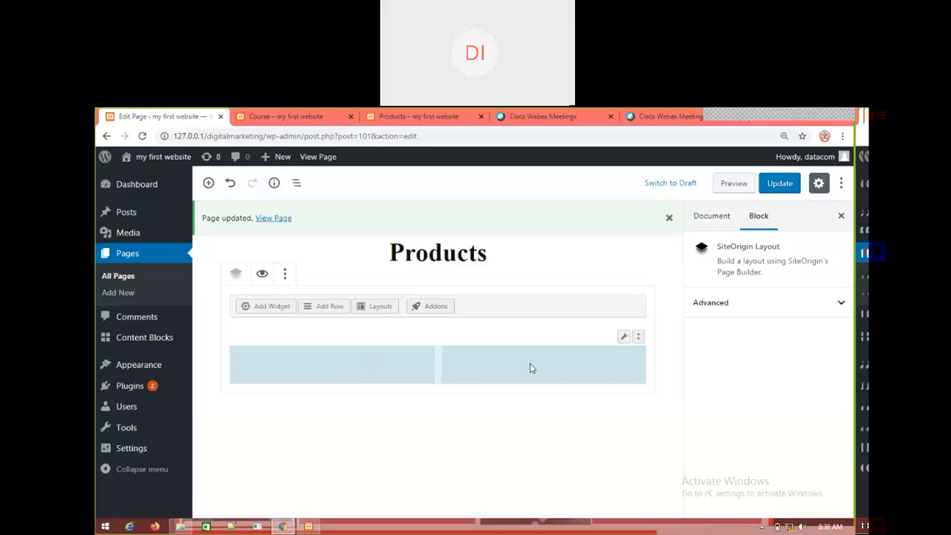
Update the Products page with the two-column row and reload its published version
click(784, 187)
click(413, 114)
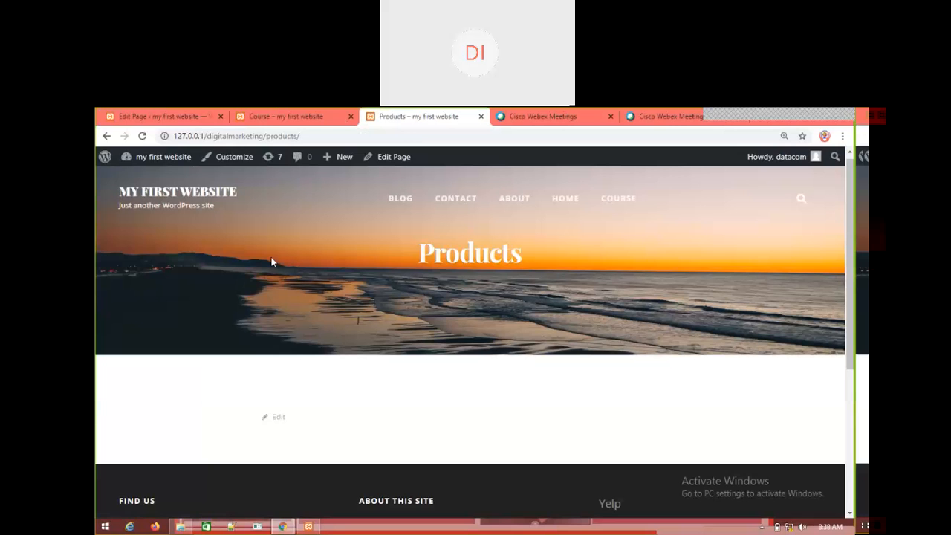
key(F5)
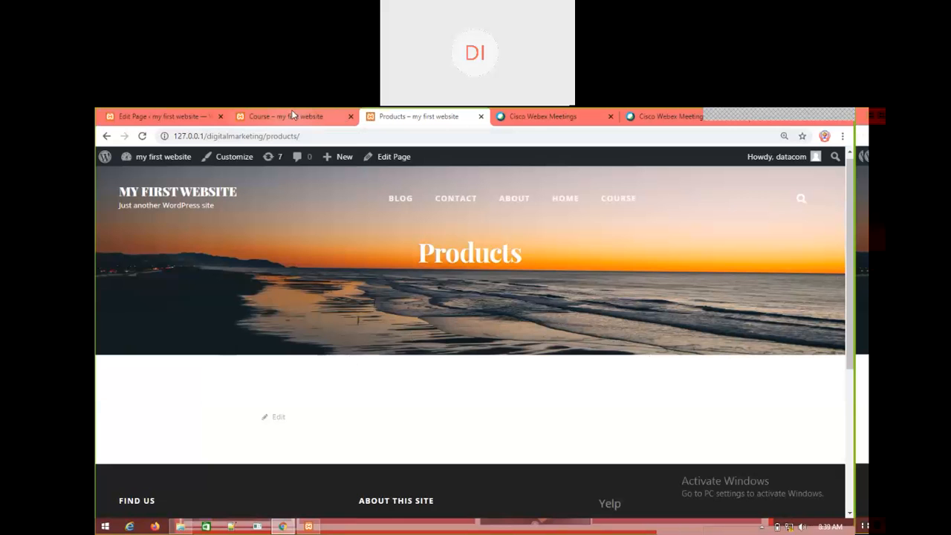
Return to the Products page editor and add a Text widget to the first column of the two-column row
click(212, 115)
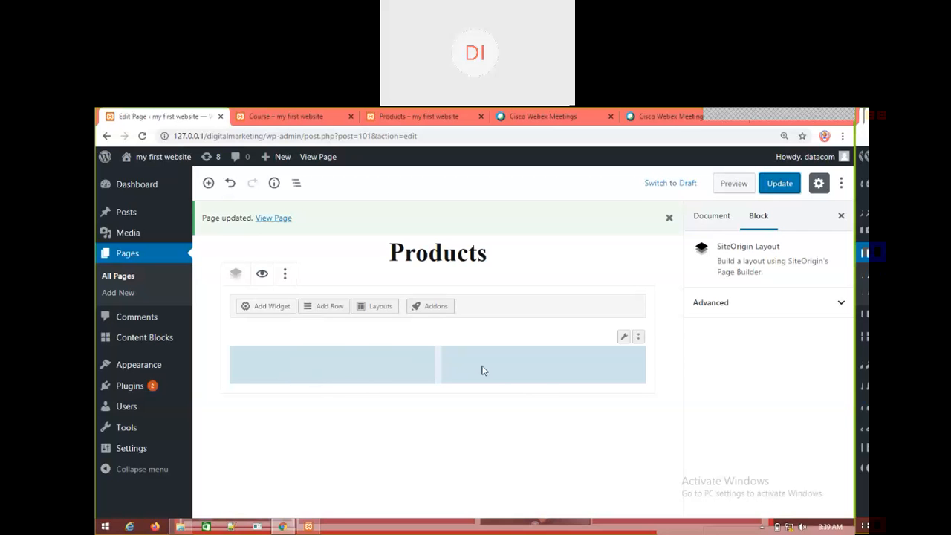
click(372, 367)
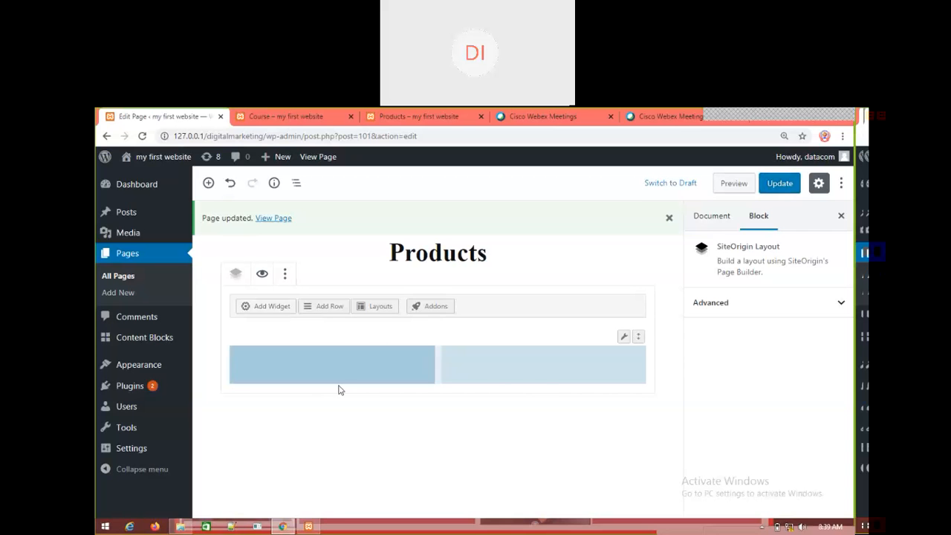
click(276, 314)
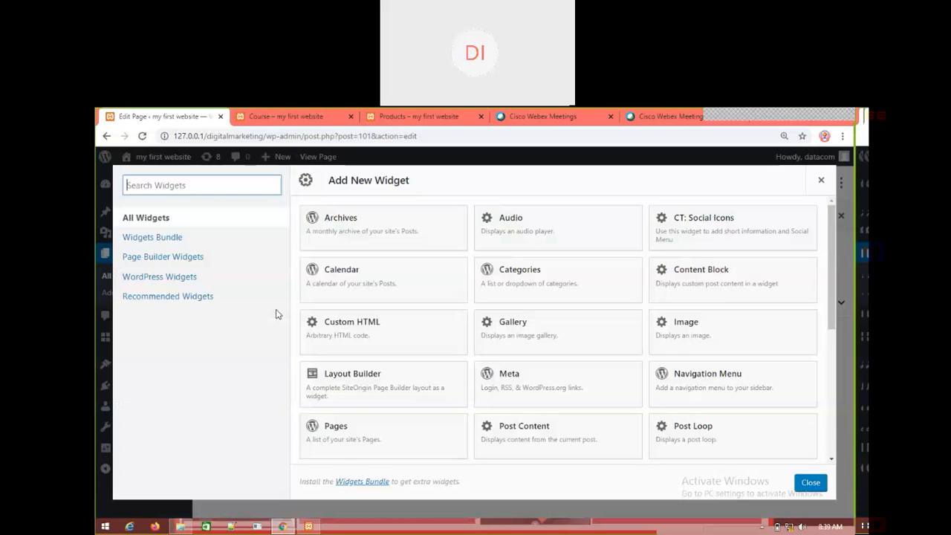
scroll(337, 304, down, 4)
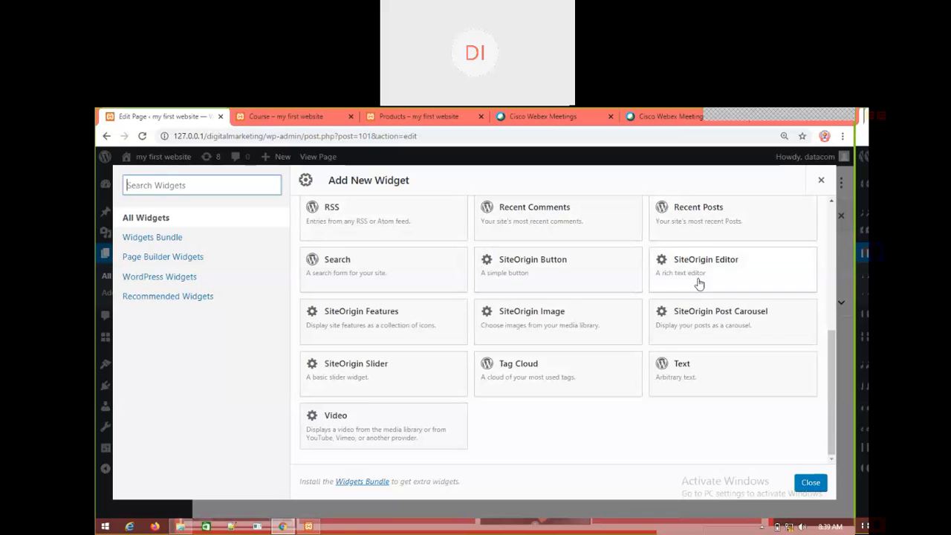
click(678, 380)
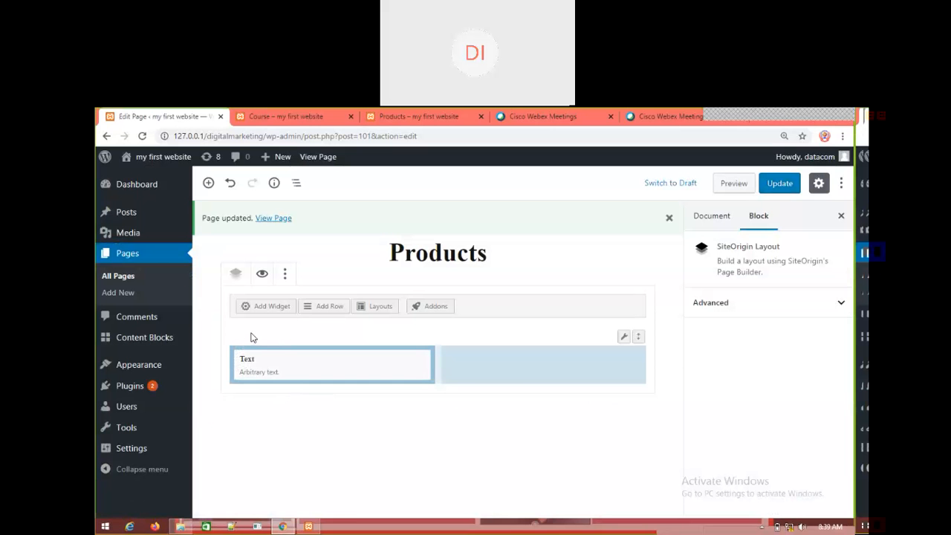
Enter "WELCOME TO DATACOM IT INSTITUTE" as the content of the first column's Text widget
mouse_move(393, 369)
click(357, 362)
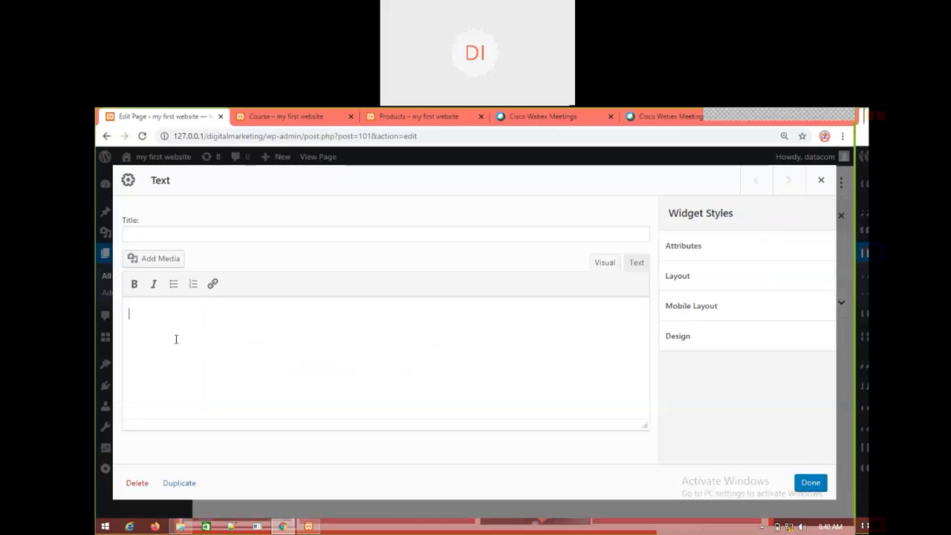
text(WELCOME TO DATACOM IT INSTITUTE)
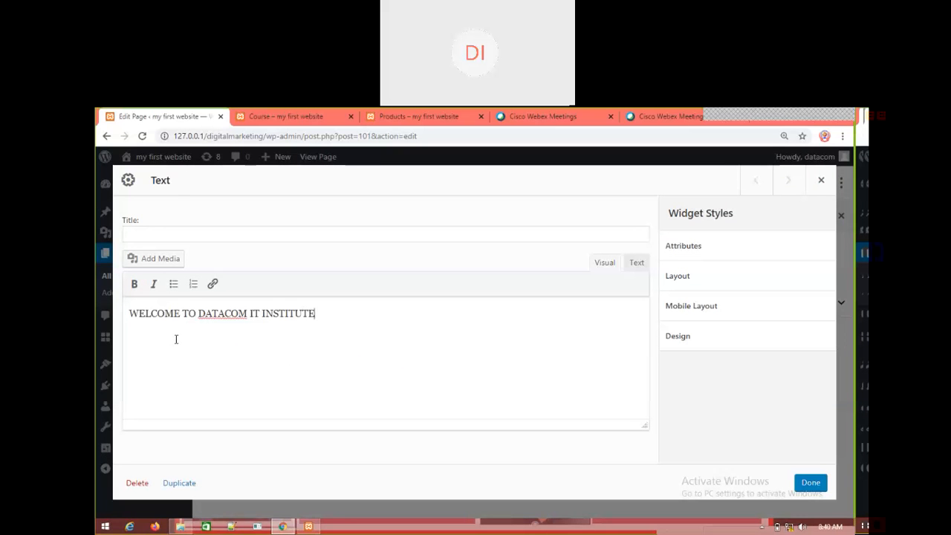
click(815, 485)
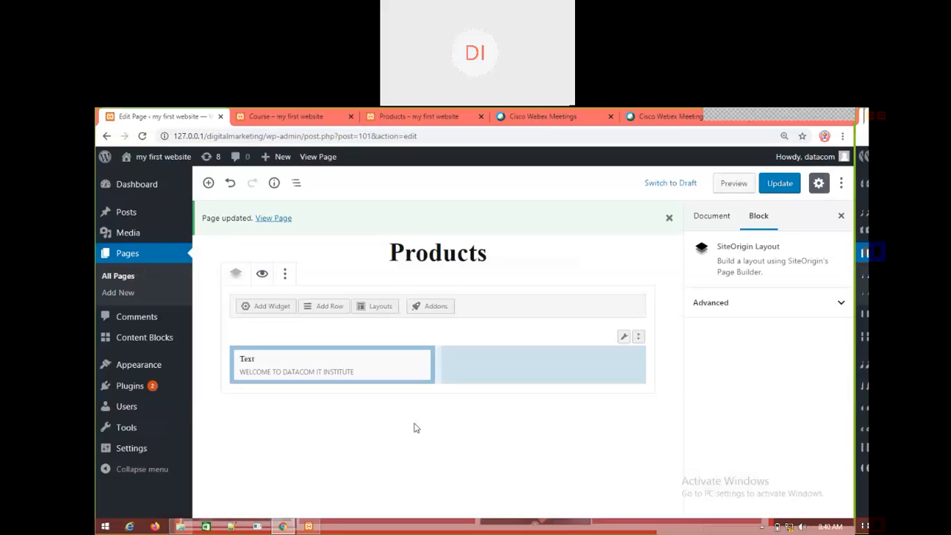
Add a Text widget to the empty second column of the row
mouse_move(313, 364)
click(487, 374)
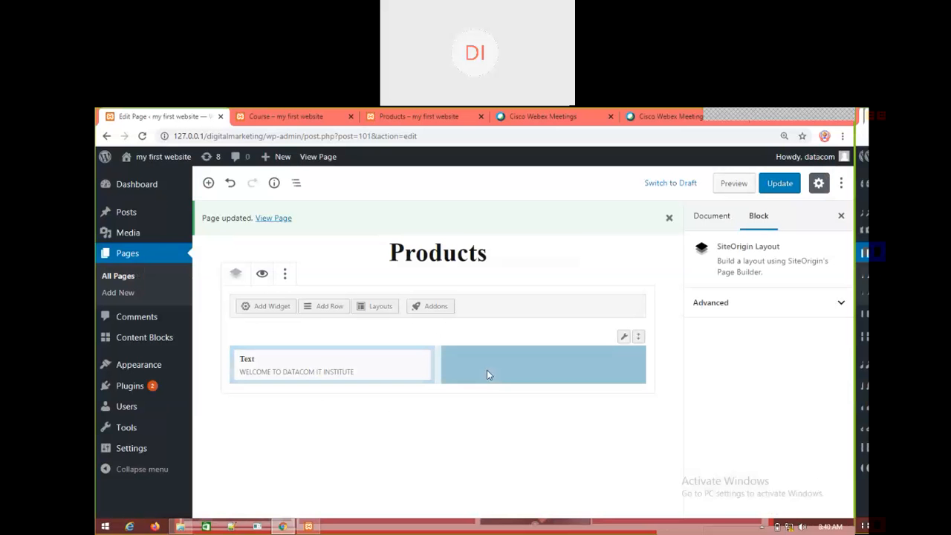
click(269, 307)
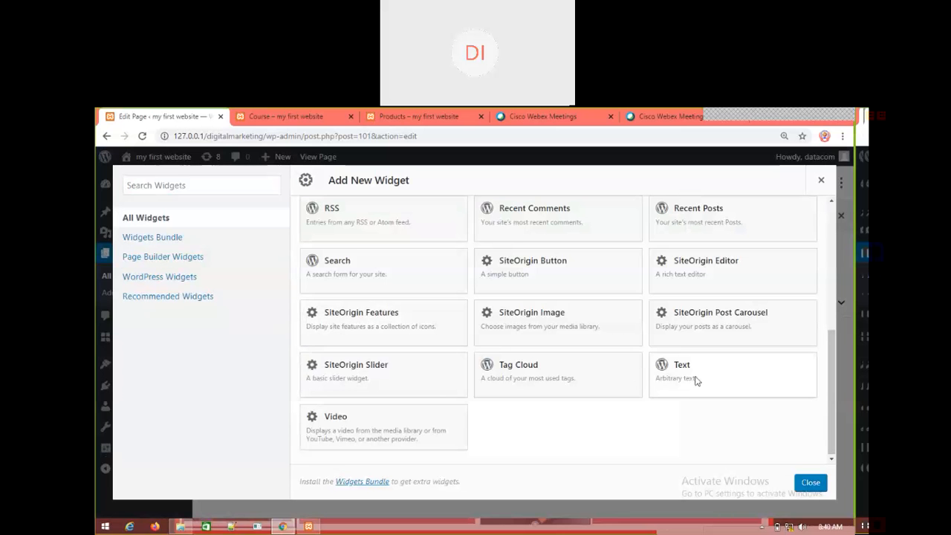
click(696, 382)
mouse_move(599, 372)
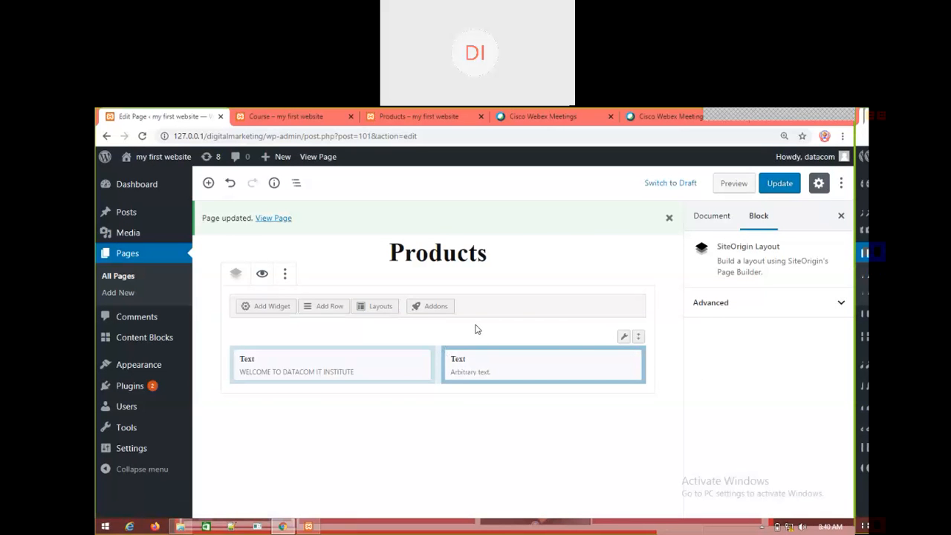
Enter "A TECHNICAL COURSE HUB POINT" as the content of the second column's Text widget
mouse_move(472, 368)
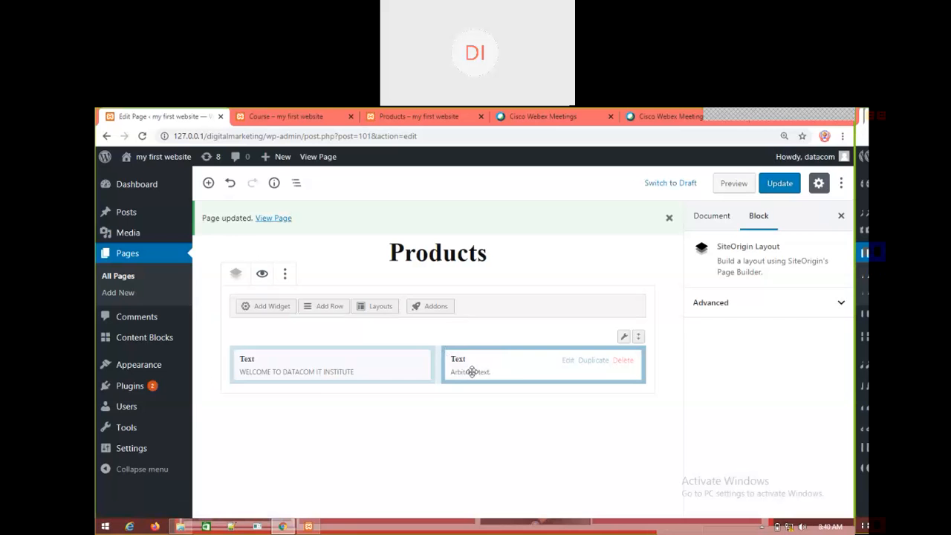
click(568, 361)
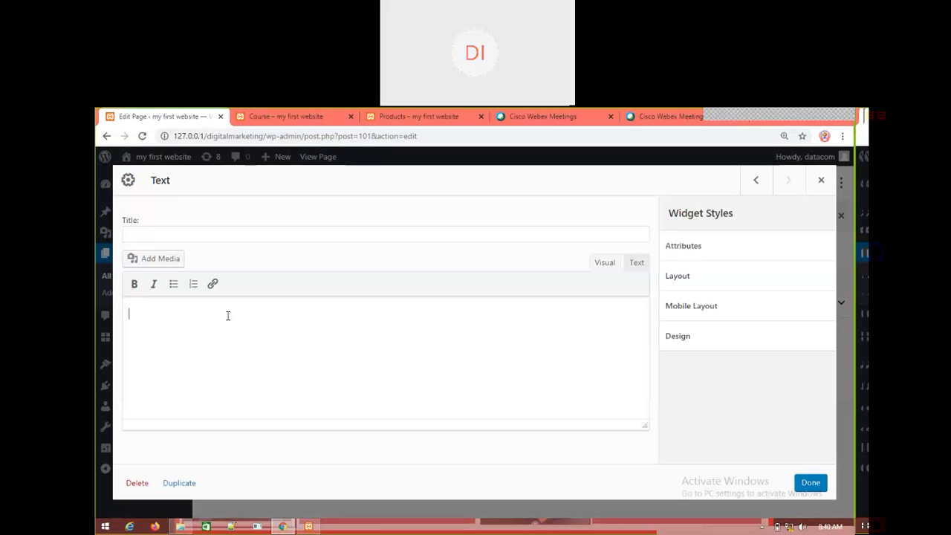
text(TECHNICAL COURSE HU)
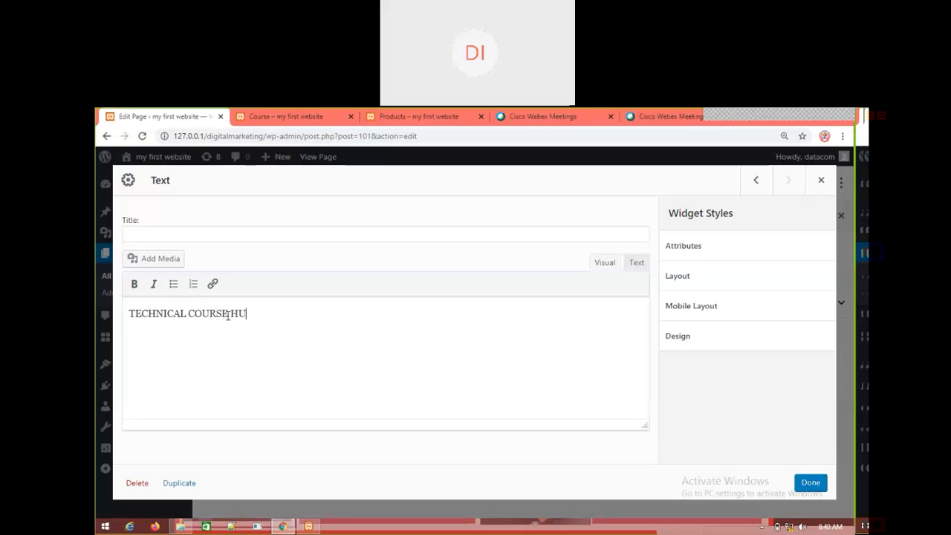
text(B POINT)
text(A)
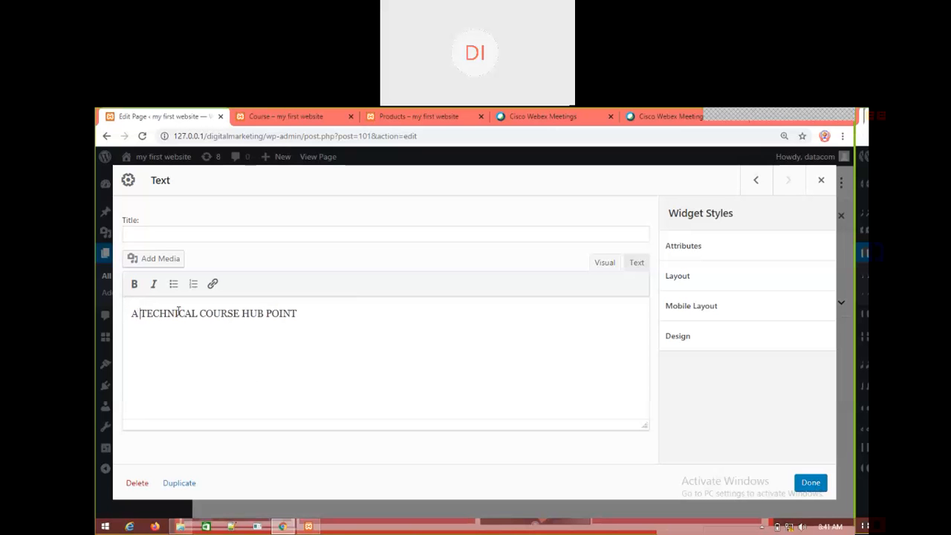
click(814, 483)
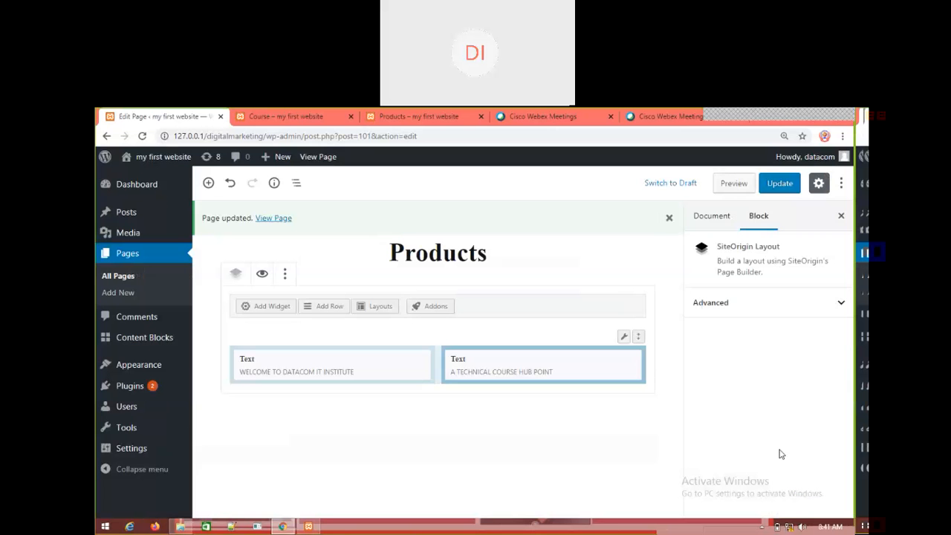
Update the Products page, check both text columns on its published version, and return to the editor
click(780, 183)
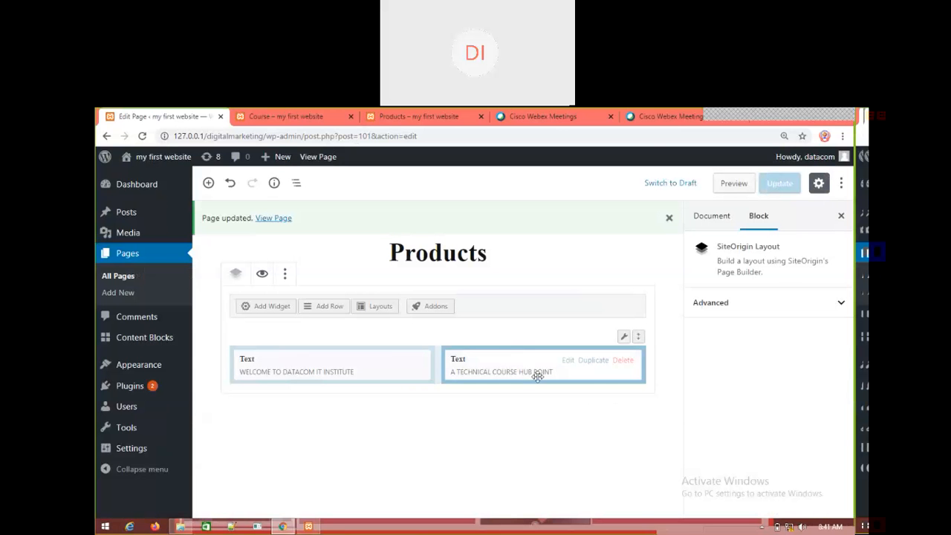
click(409, 116)
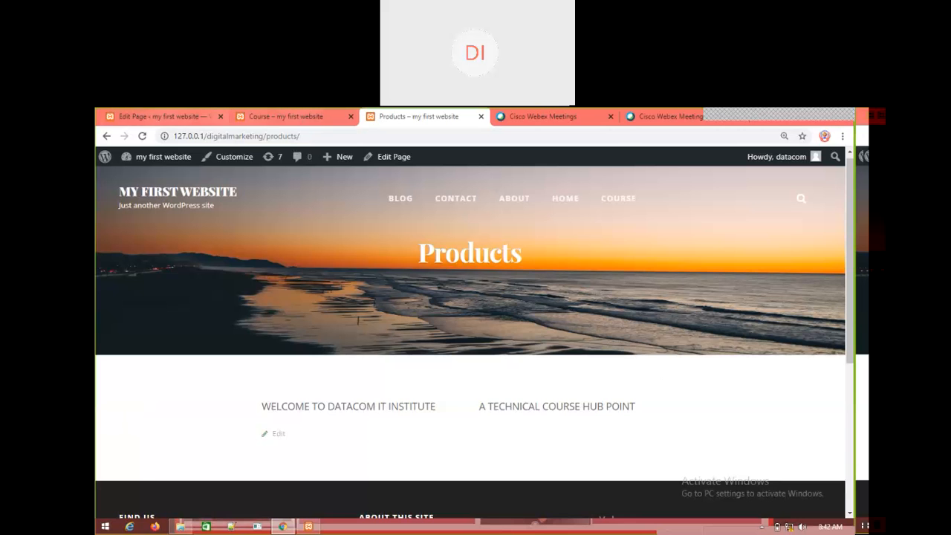
click(145, 110)
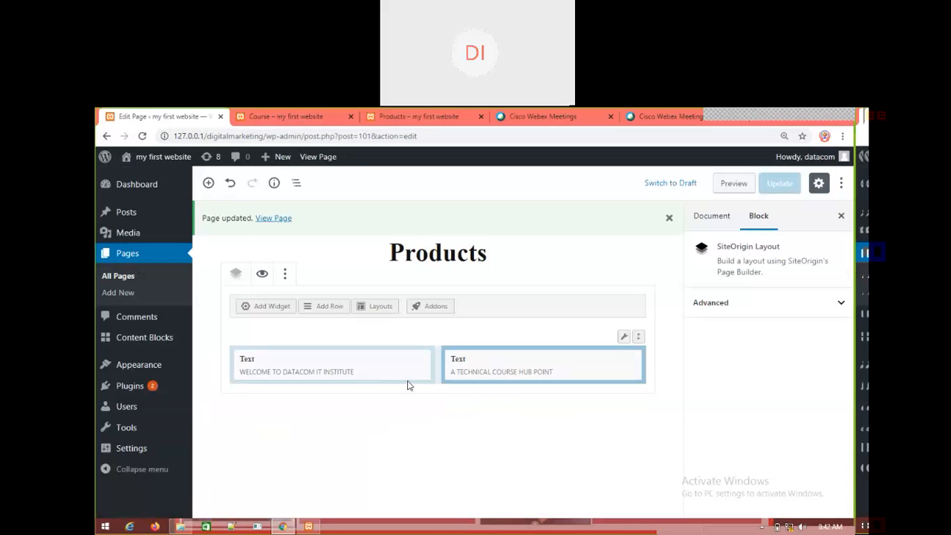
Insert a new row with 3 even columns of 33.3% each below the two-column row
click(320, 313)
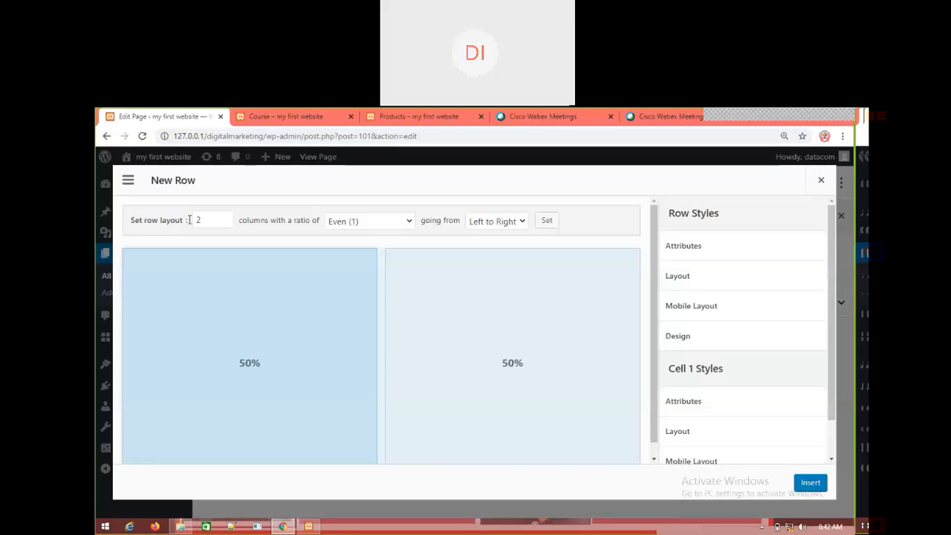
click(225, 217)
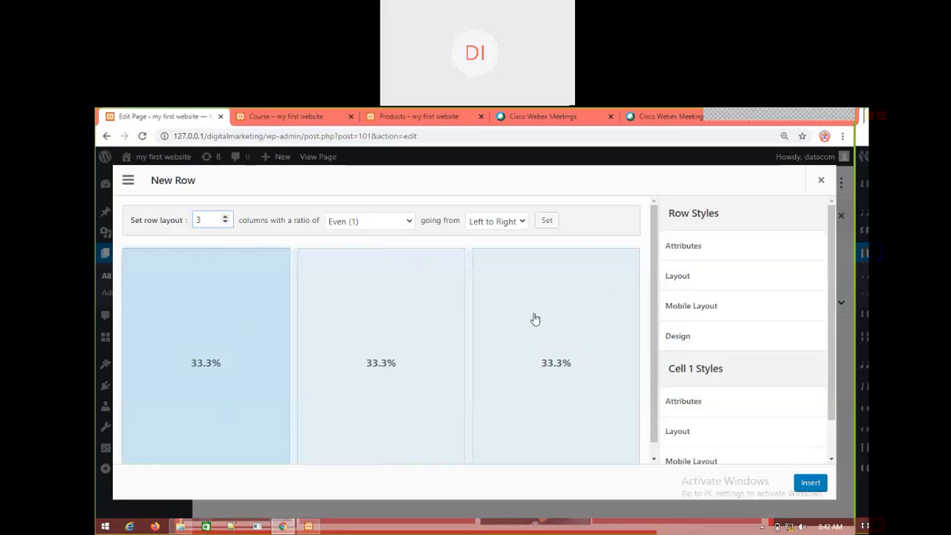
click(813, 484)
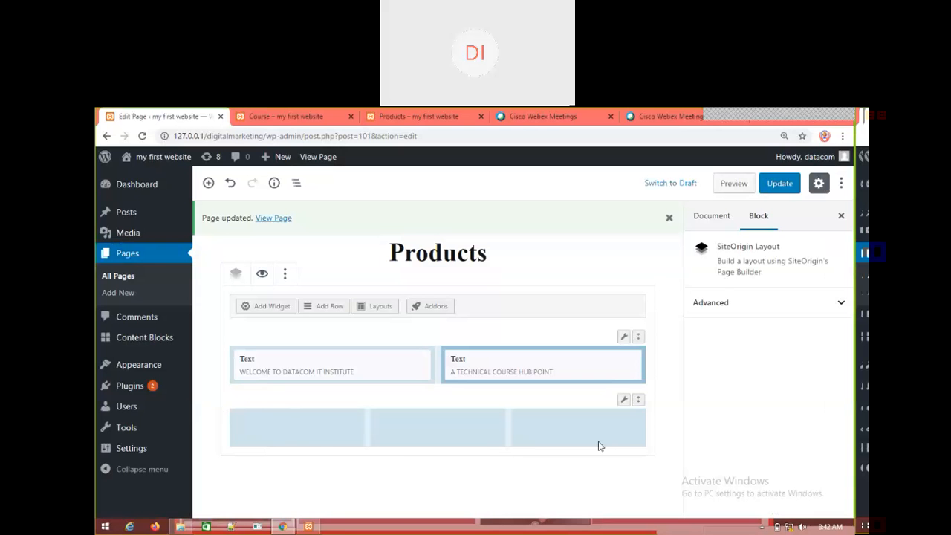
Duplicate the "WELCOME TO DATACOM IT INSTITUTE" widget and move the copy into the first cell of the three-column row
click(292, 429)
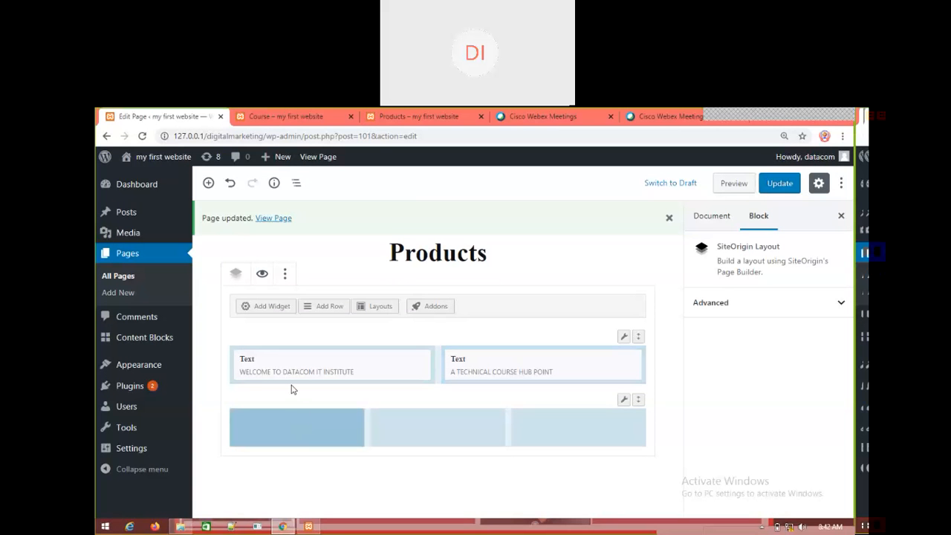
mouse_move(270, 382)
mouse_down()
mouse_move(270, 420)
mouse_move(286, 376)
mouse_up()
click(377, 361)
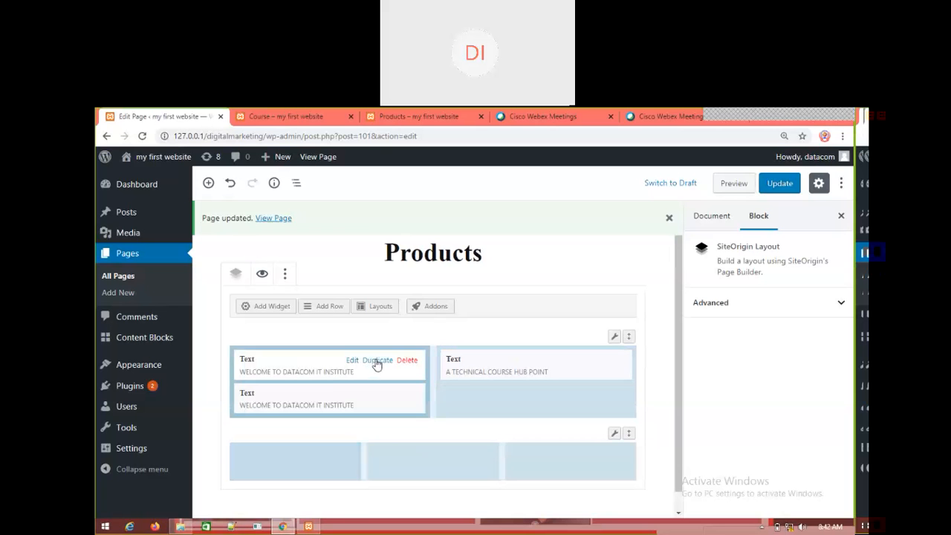
drag(272, 405, 268, 432)
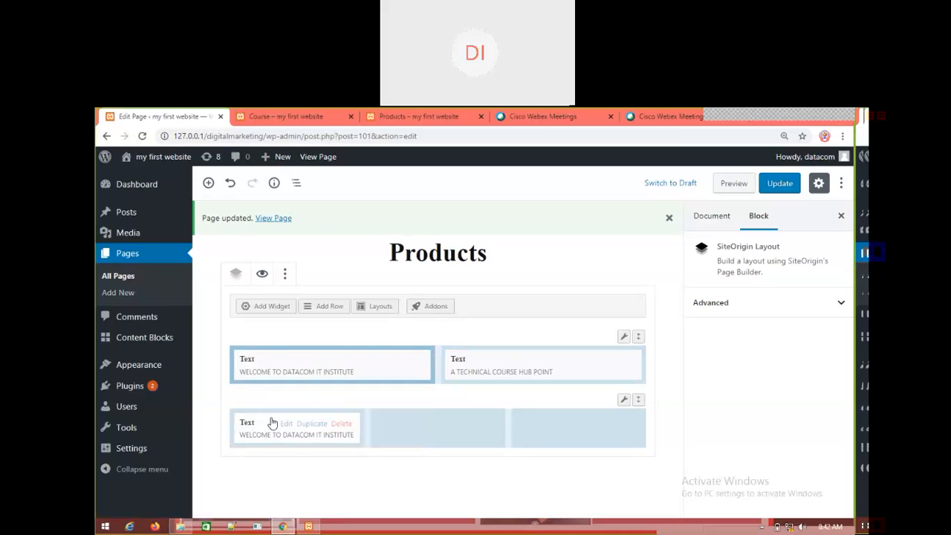
Duplicate the welcome text widget twice more and place the copies in the second and third cells of the three-column row
click(312, 423)
drag(281, 459, 448, 427)
mouse_move(446, 429)
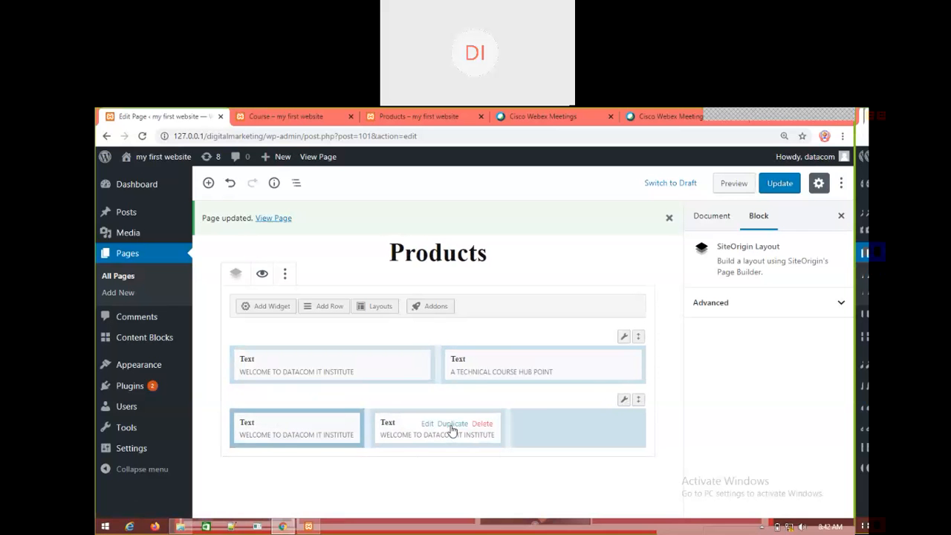
click(451, 429)
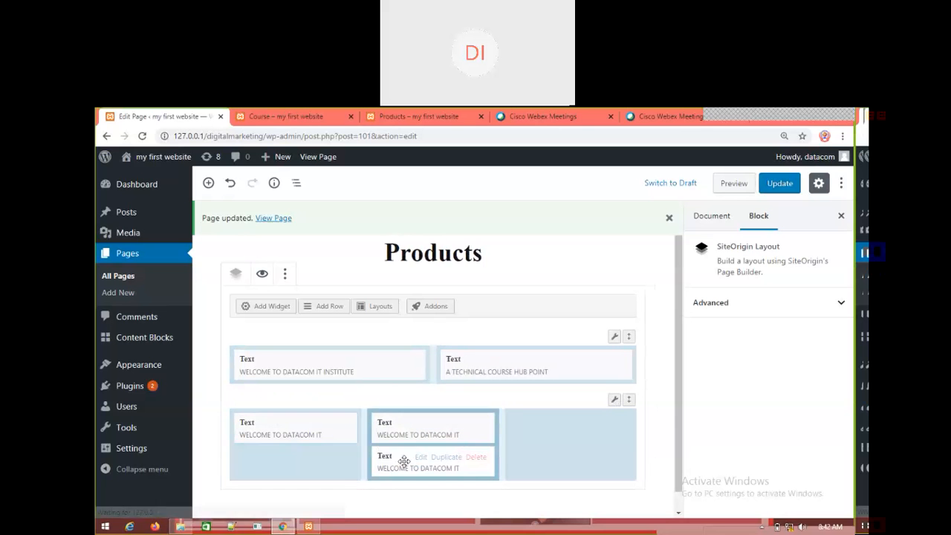
mouse_move(421, 462)
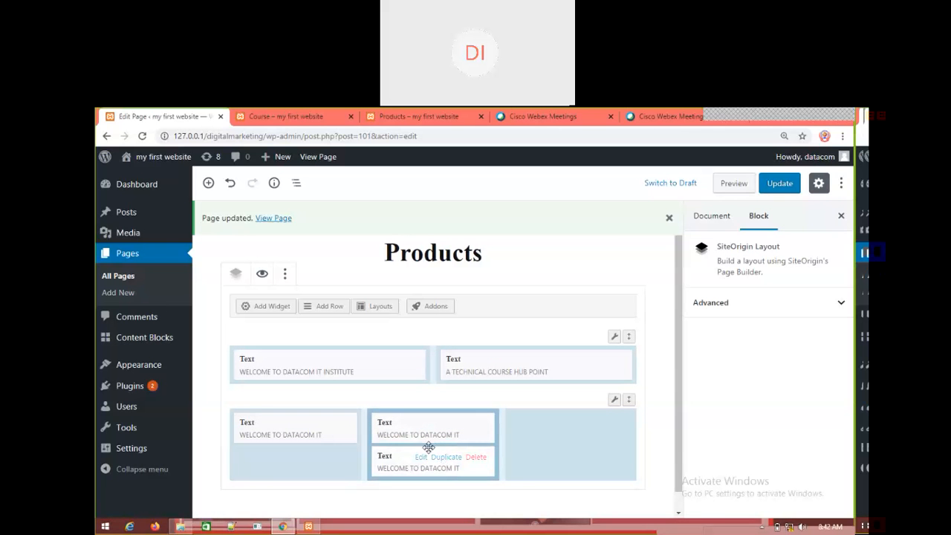
drag(429, 446, 582, 416)
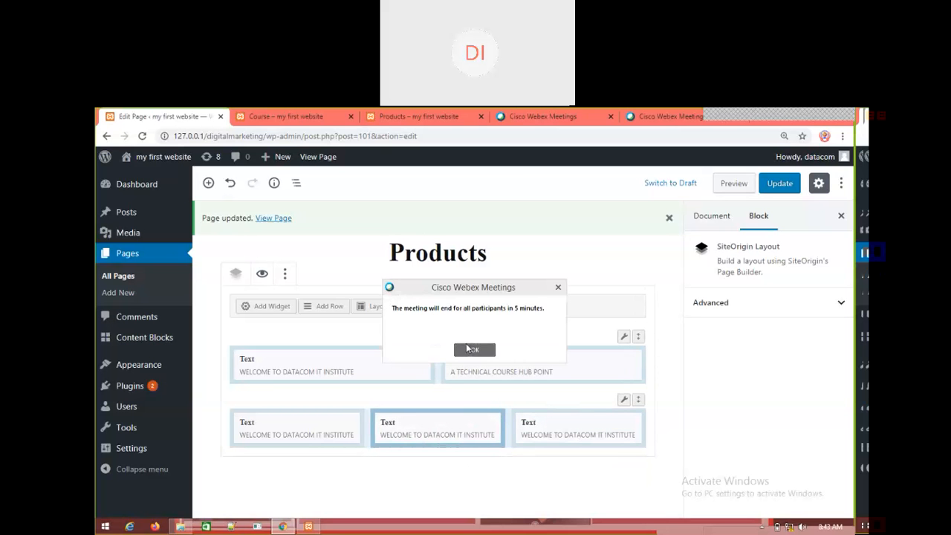
Dismiss the meeting notice, update the Products page, and reload its published version to check both rows
click(473, 349)
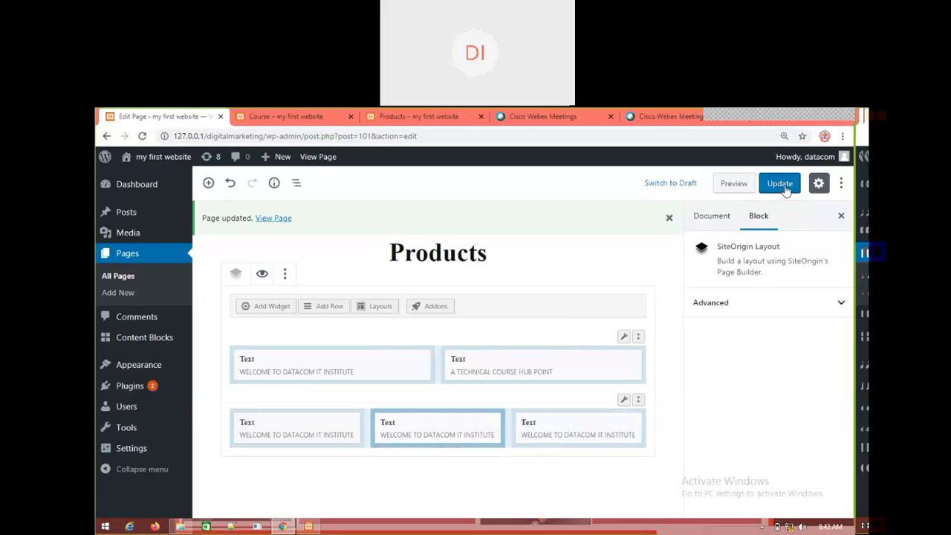
click(785, 189)
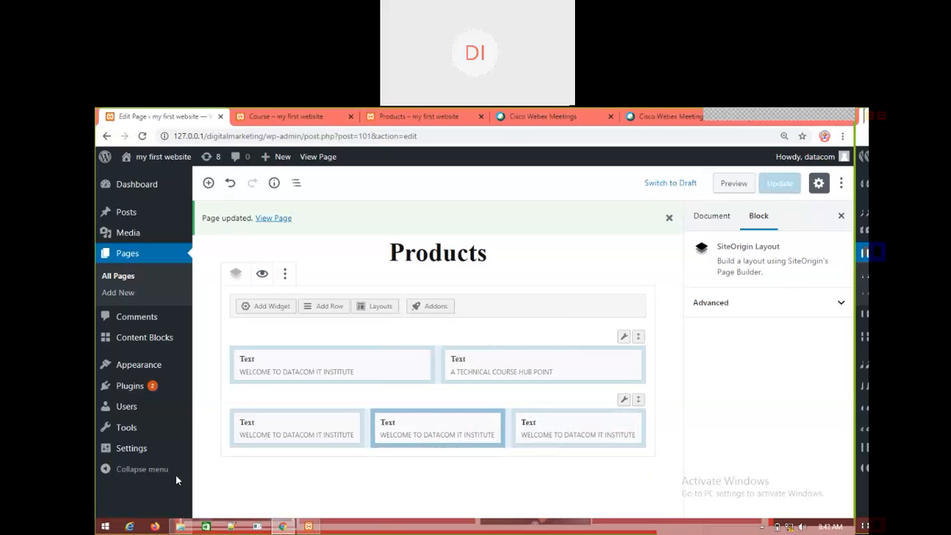
click(413, 123)
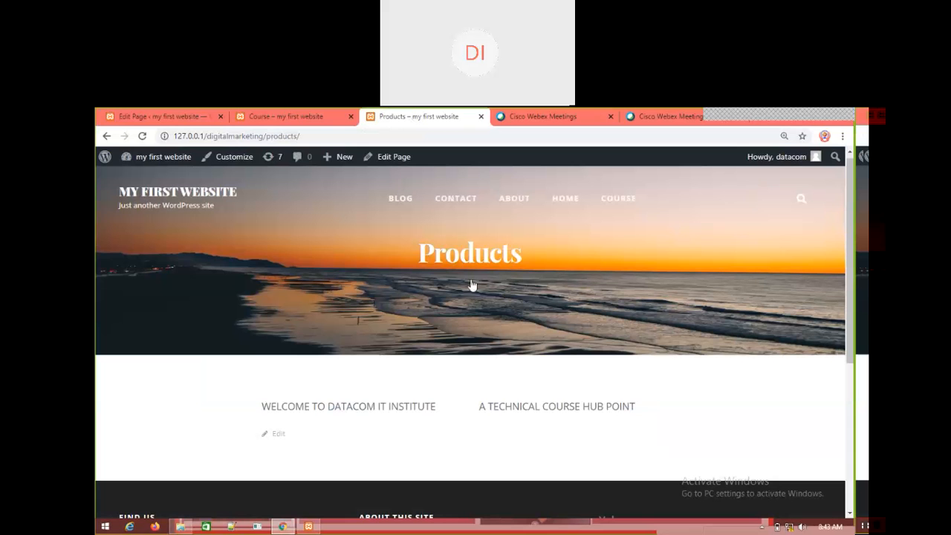
key(F5)
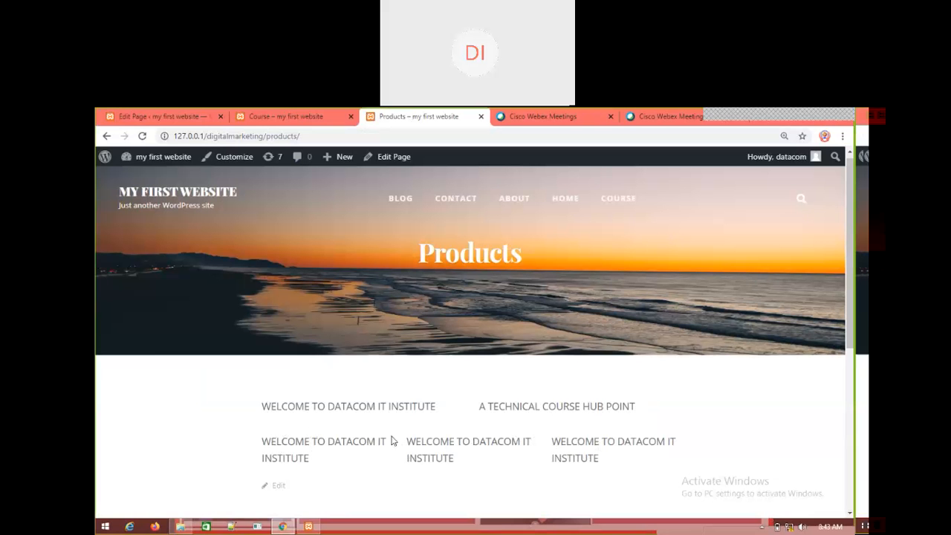
scroll(459, 460, down, 1)
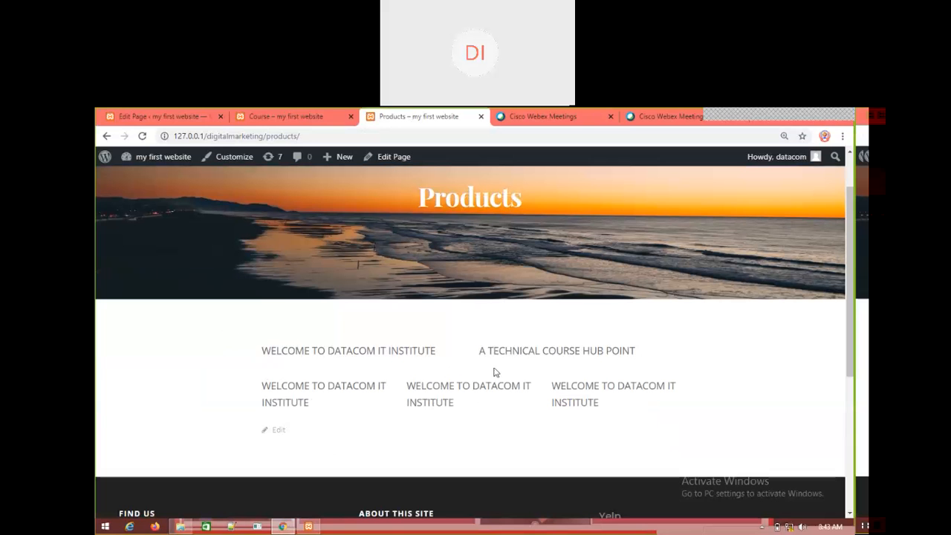